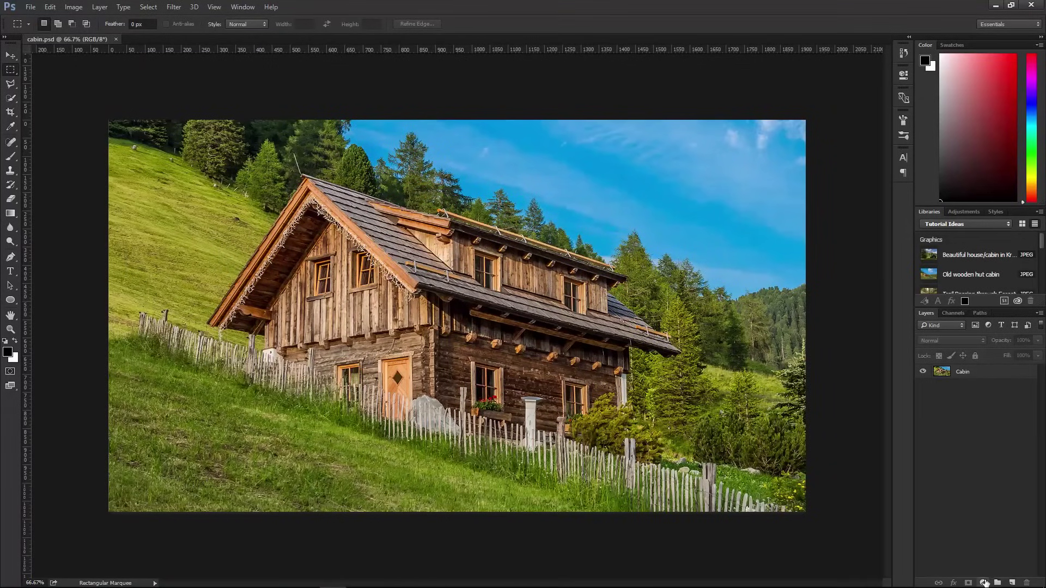
Add a Hue/Saturation adjustment layer above Cabin and lower the Greens saturation to -96
click(983, 583)
click(953, 450)
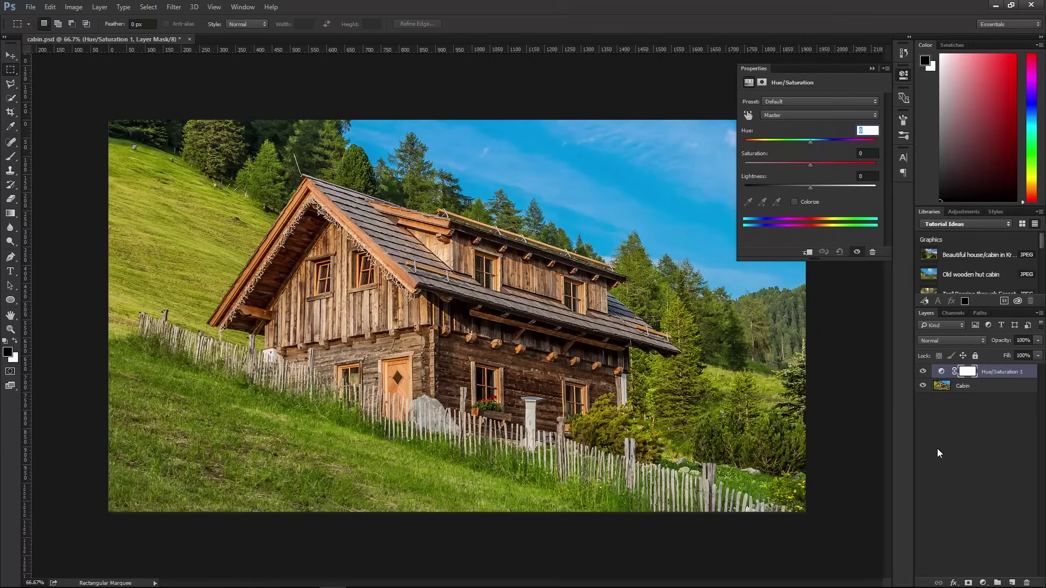
click(848, 116)
click(806, 145)
drag(810, 164, 748, 173)
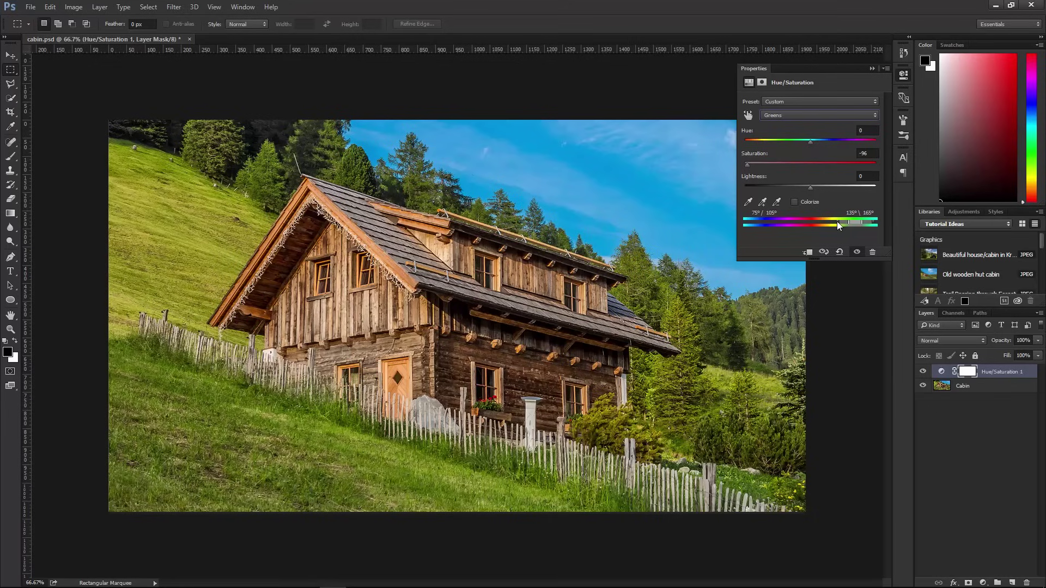
Widen the Greens colour range of the Hue/Saturation adjustment so its lower limits are 357° and 68°
drag(832, 222, 790, 224)
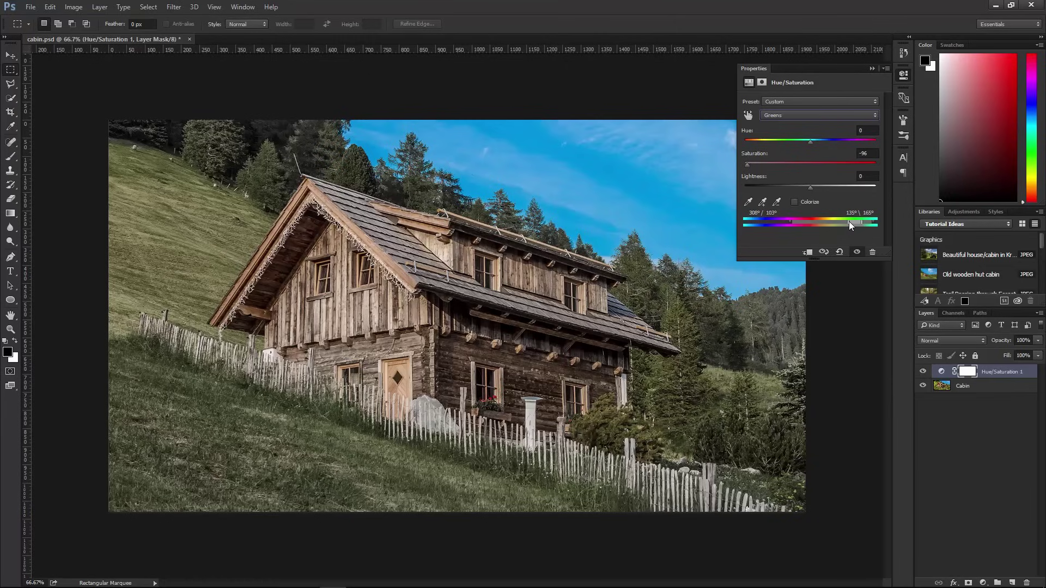
drag(849, 221, 844, 221)
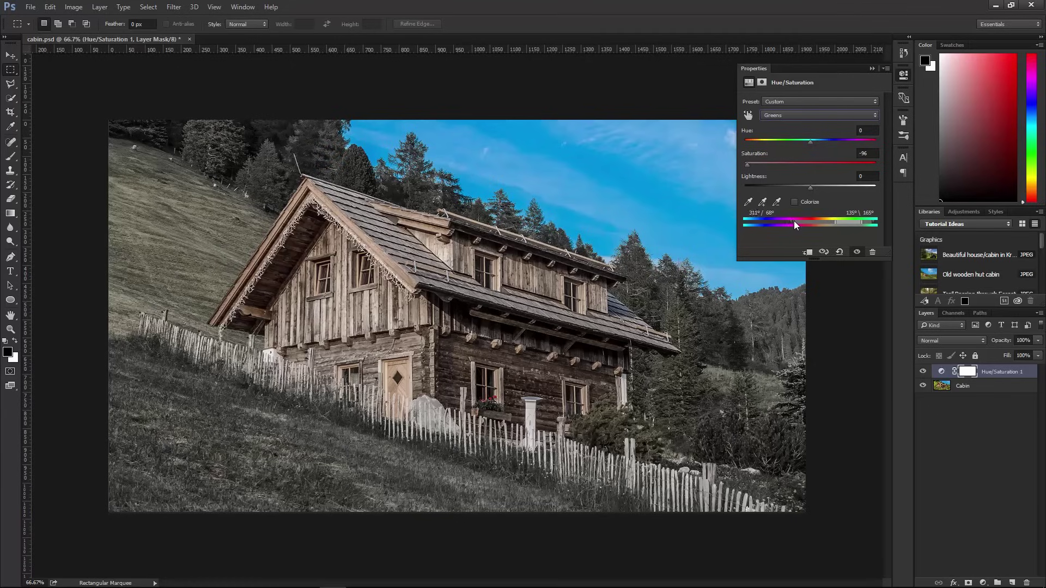
drag(808, 221, 809, 223)
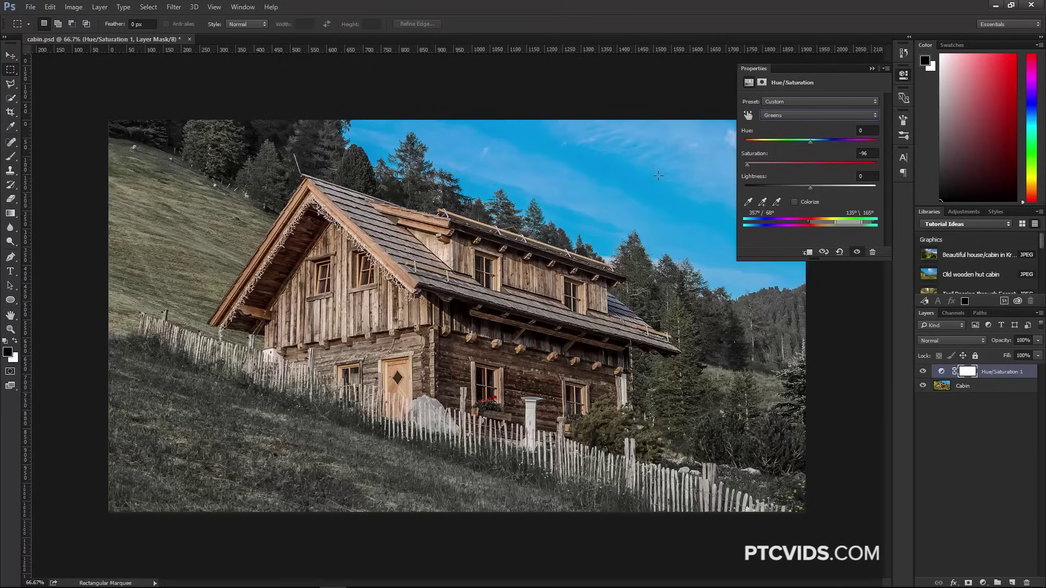
Lower the Blues saturation to -72, with the range's lower limits at 144° and 196°, and collapse the adjustment settings
click(773, 117)
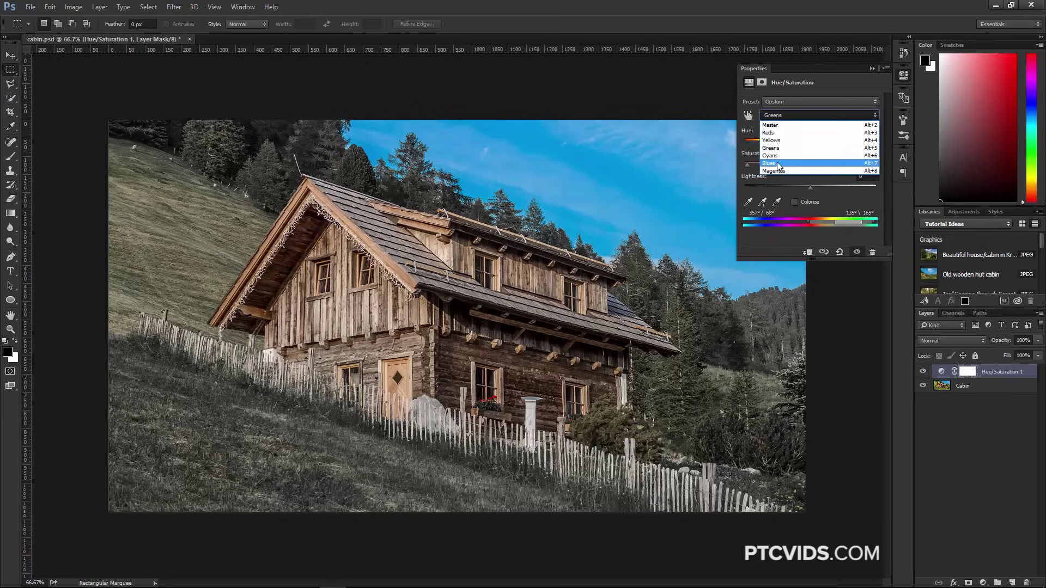
click(799, 165)
drag(809, 164, 770, 165)
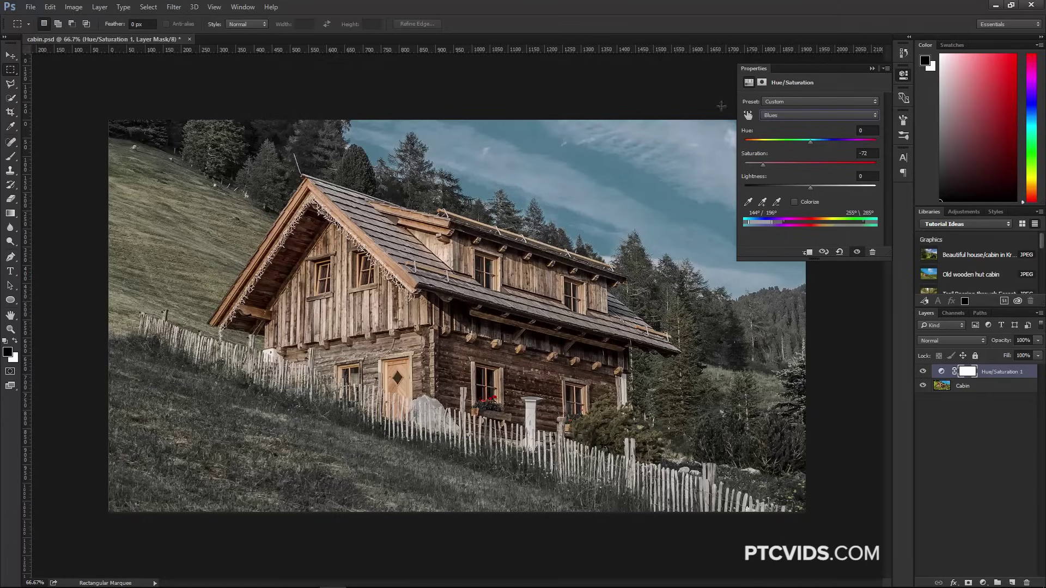
click(871, 68)
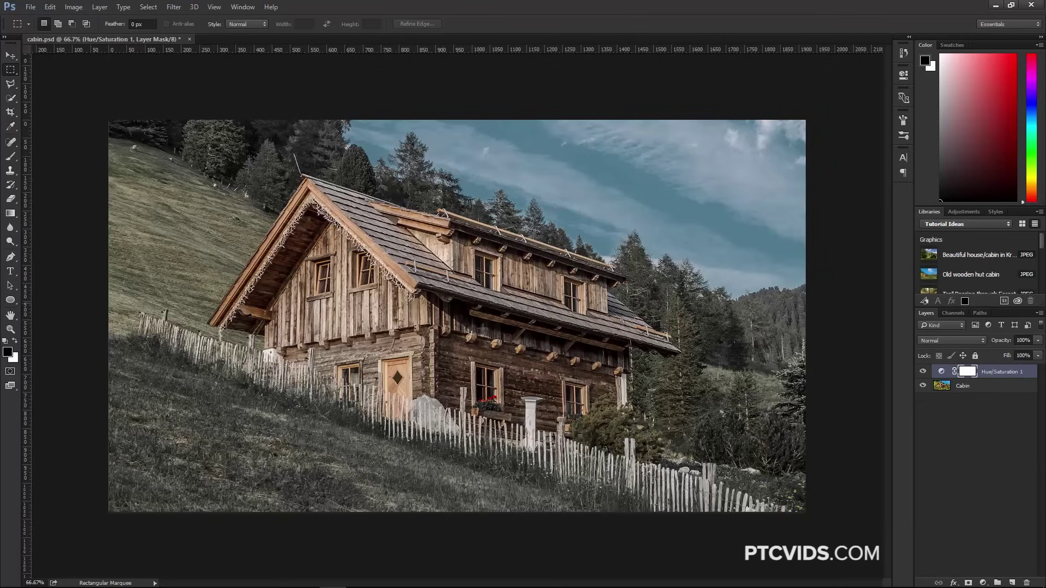
click(952, 313)
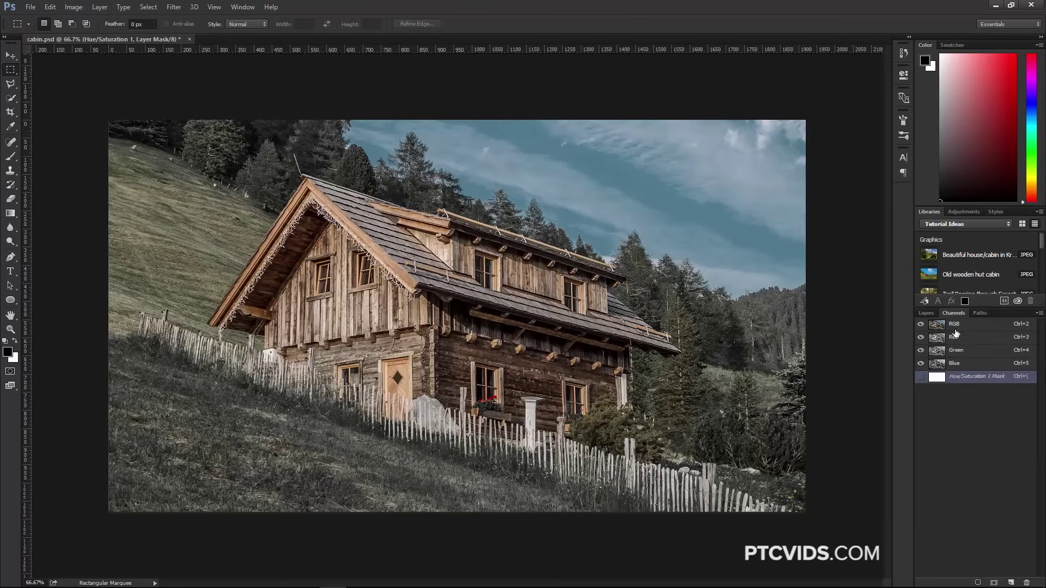
click(924, 314)
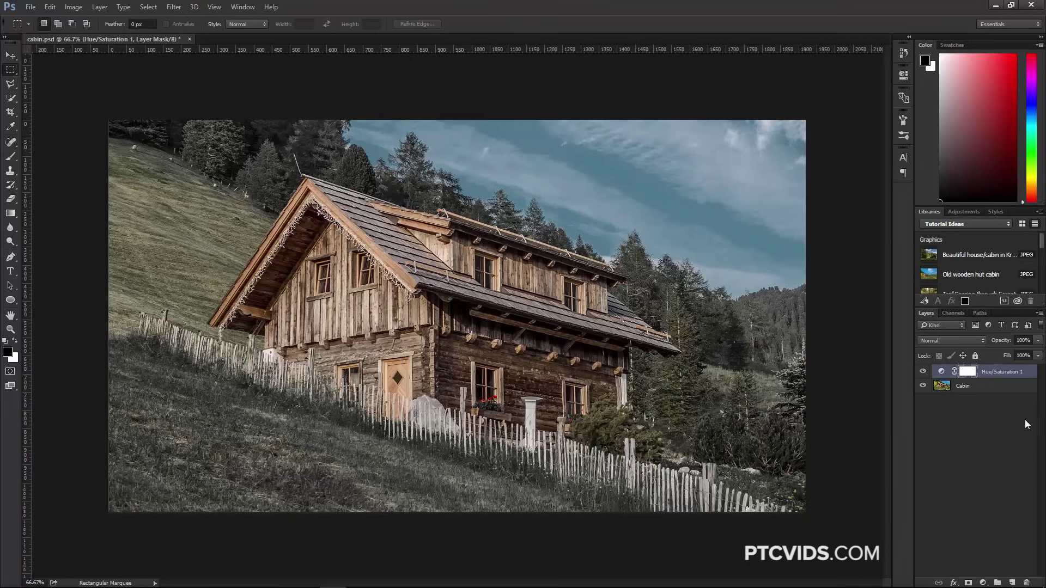
Add a Black & White adjustment layer with Reds at -186, Yellows at 292 and Greens at 215
click(982, 582)
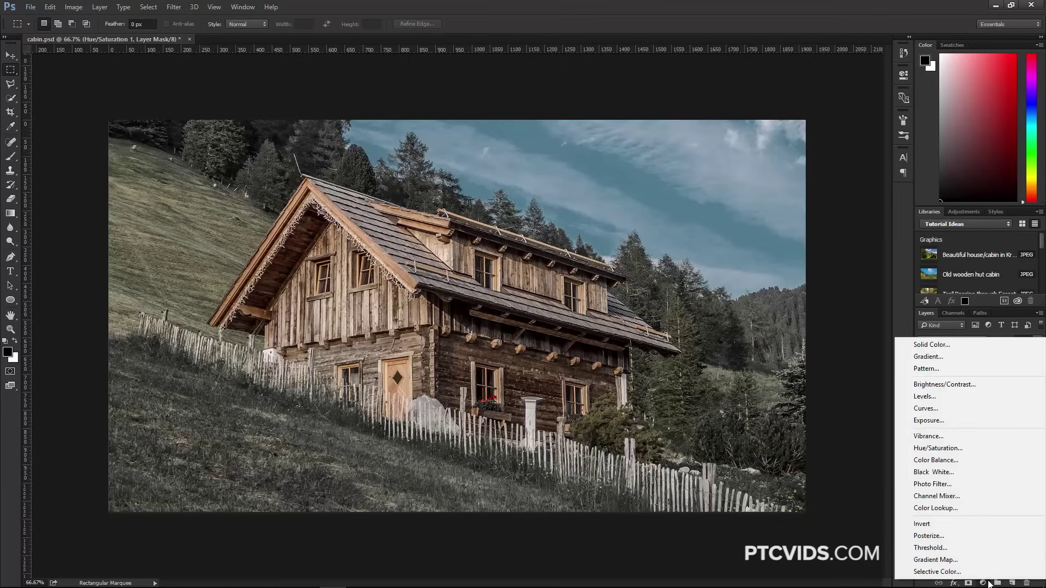
click(963, 473)
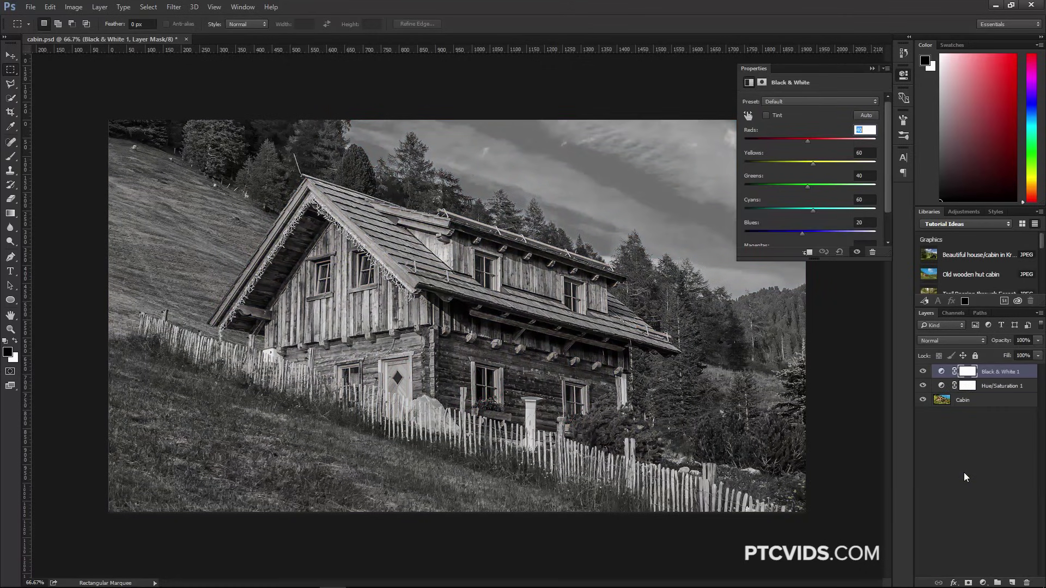
drag(888, 260, 888, 300)
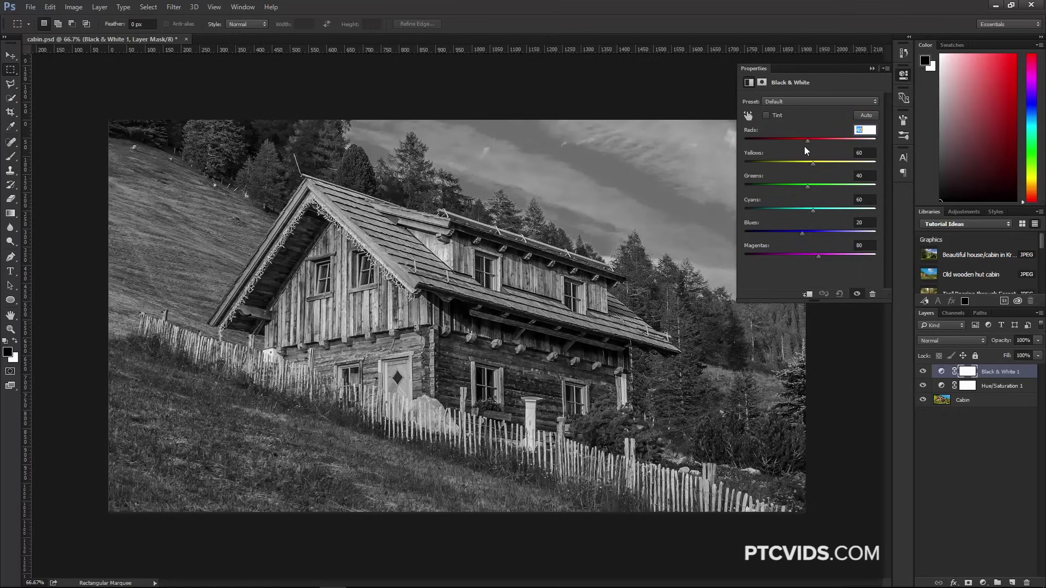
drag(806, 141, 747, 145)
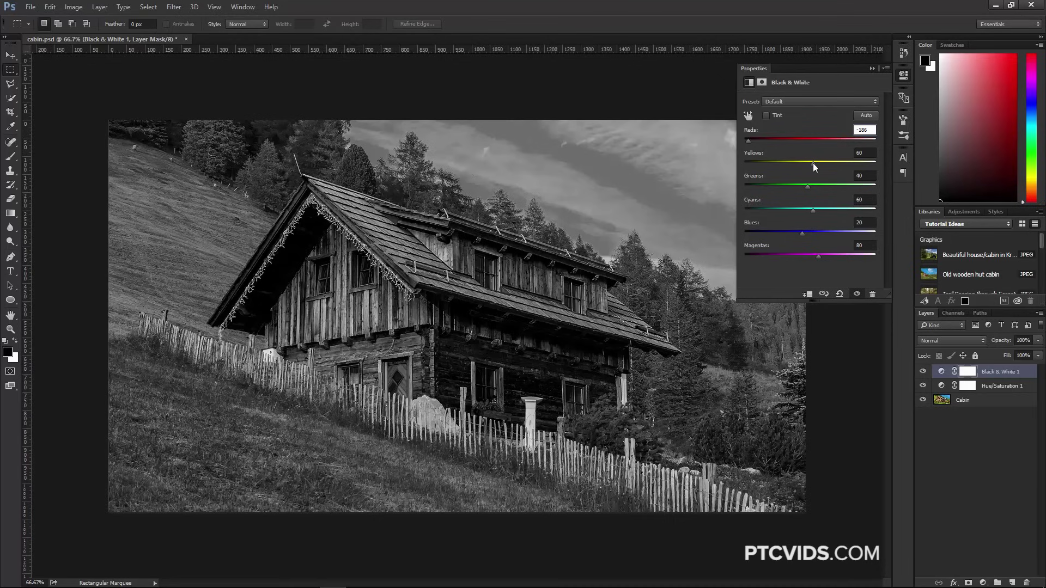
drag(814, 162, 873, 168)
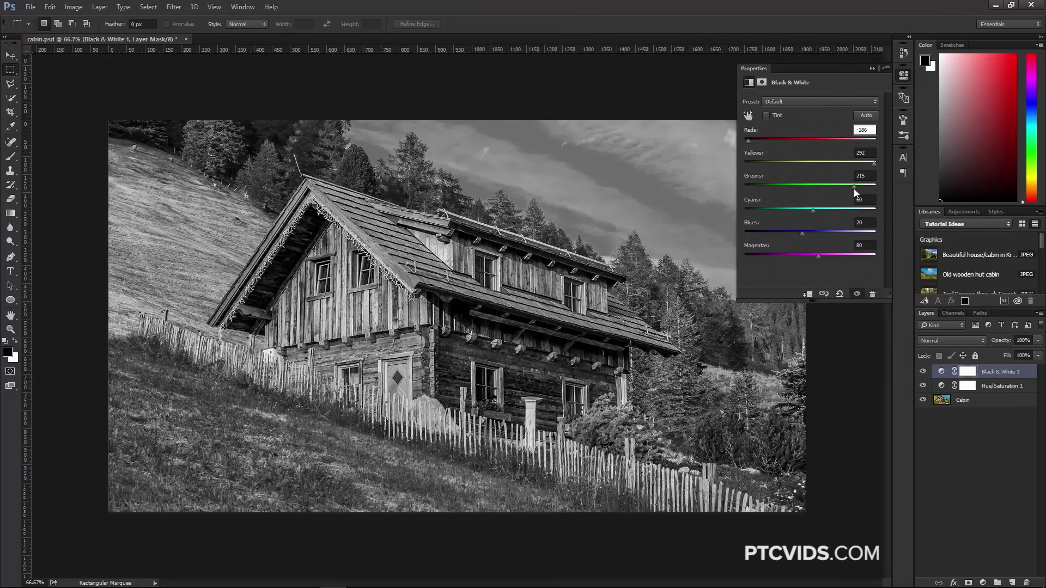
Set the Black & White adjustment's Reds, Cyans and Blues to -200 and Magentas to 77
drag(812, 210, 747, 208)
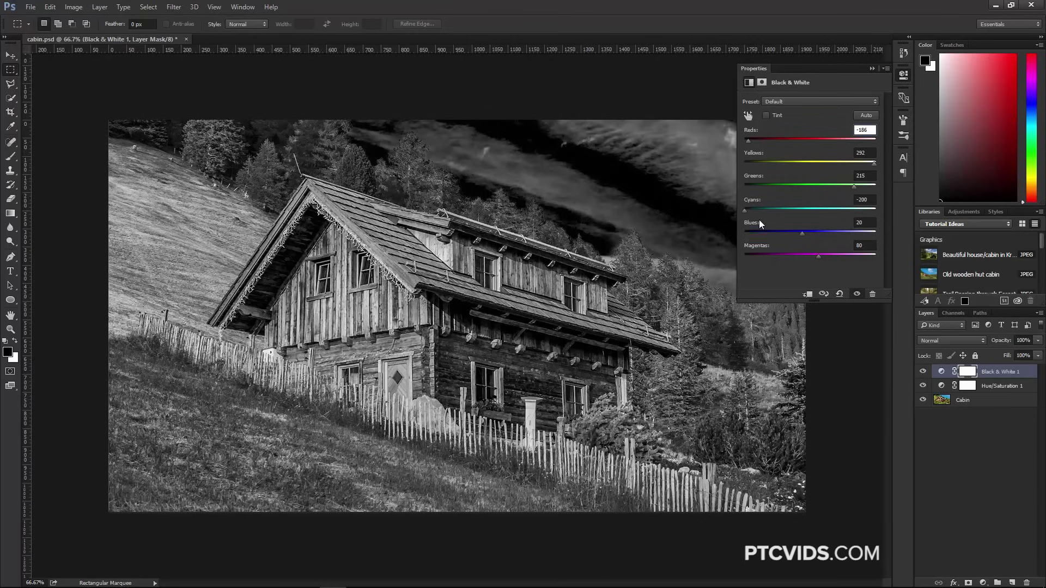
drag(802, 232, 727, 233)
click(823, 256)
mouse_move(814, 255)
mouse_down()
mouse_move(740, 263)
mouse_move(815, 255)
mouse_up()
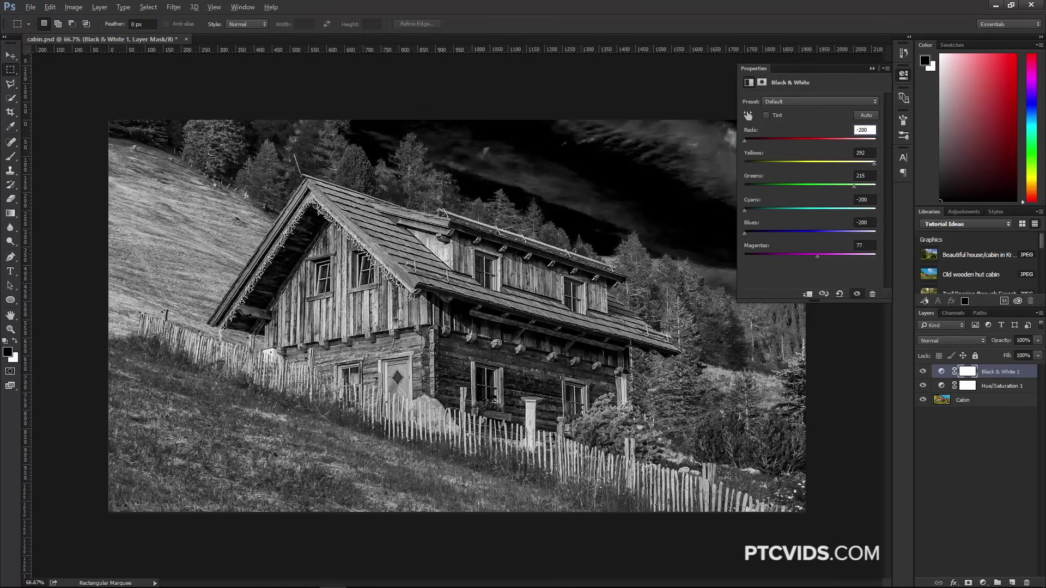
Load the RGB composite channel's luminosity as a selection and delete the Black & White adjustment layer
key(z)
drag(227, 146, 227, 147)
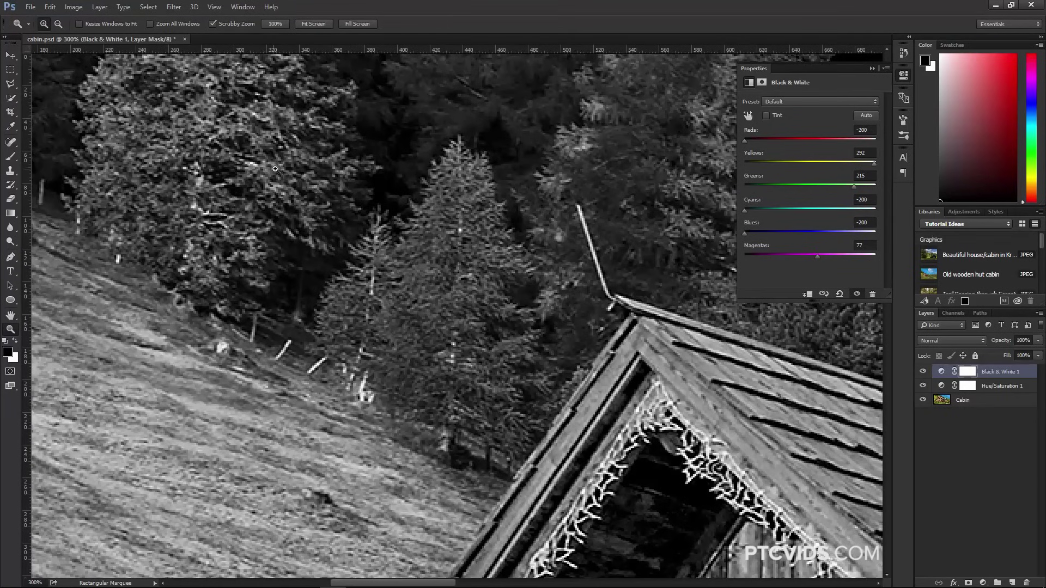
right_click(276, 169)
click(298, 175)
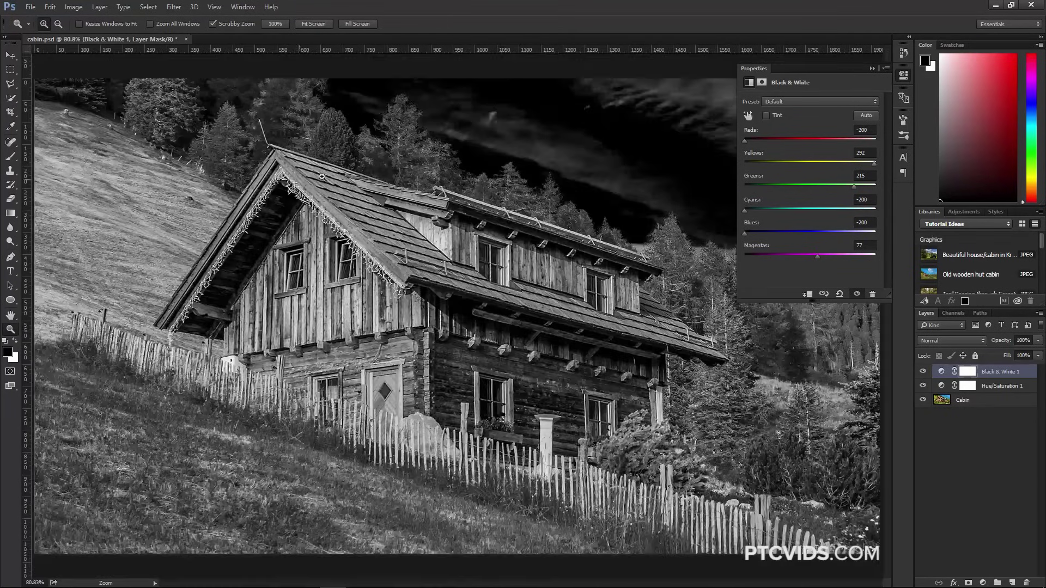
click(950, 313)
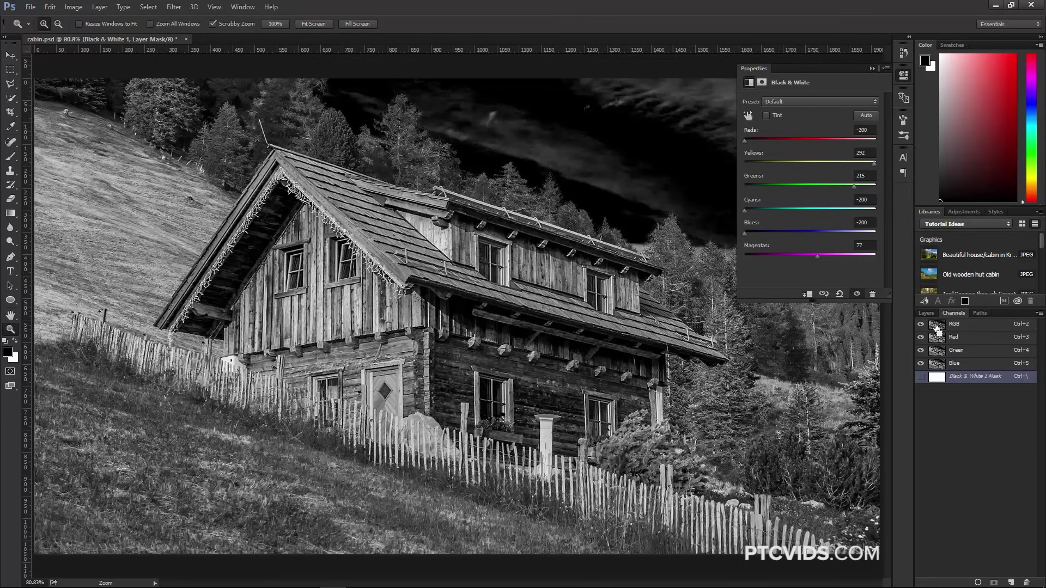
ctrl+click(937, 328)
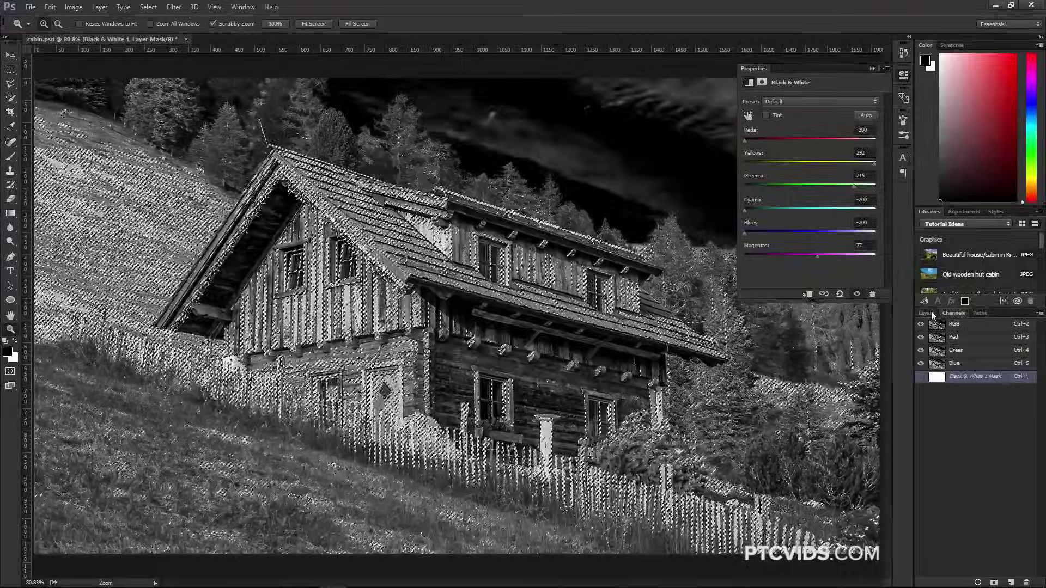
click(926, 313)
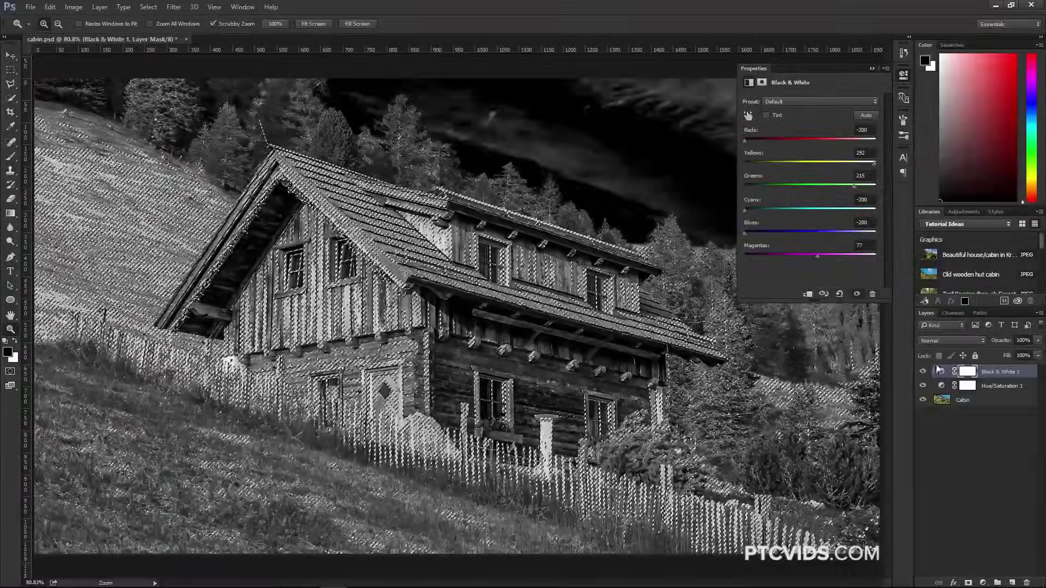
drag(971, 374, 1026, 582)
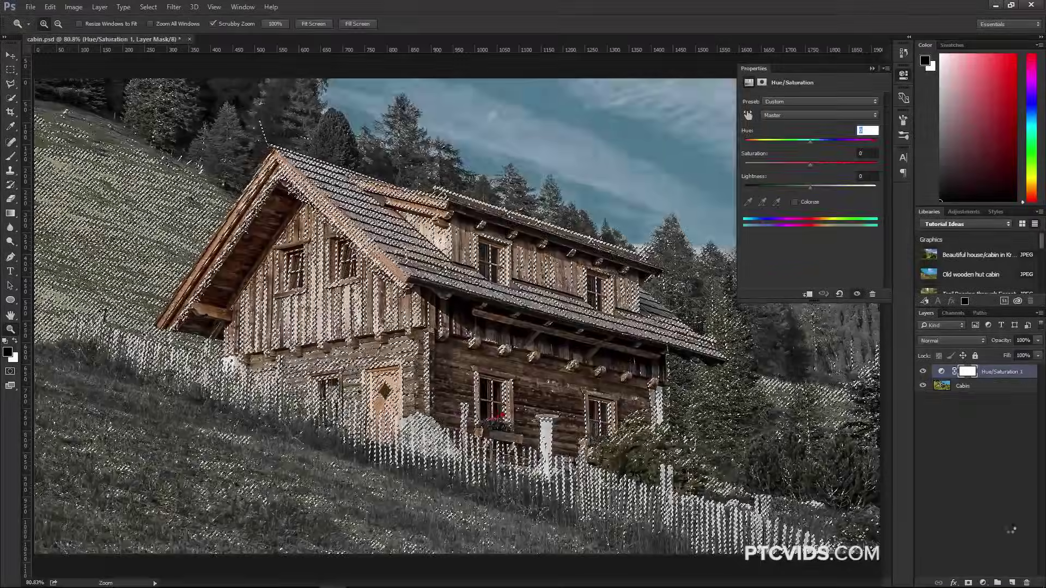
Add a Solid Color fill layer masked by the luminosity selection, using the light gray e1e1e1
click(983, 583)
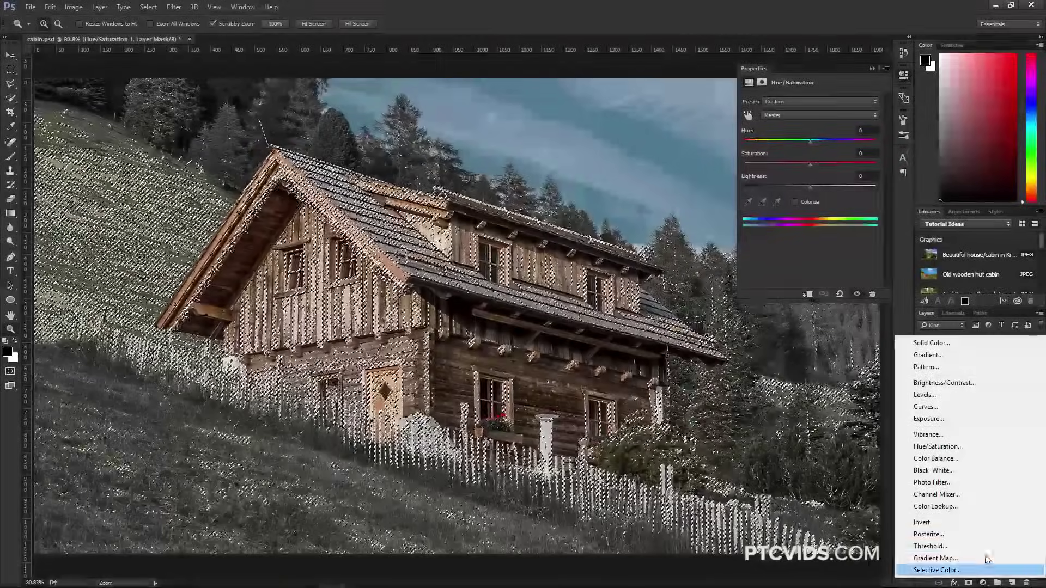
click(932, 343)
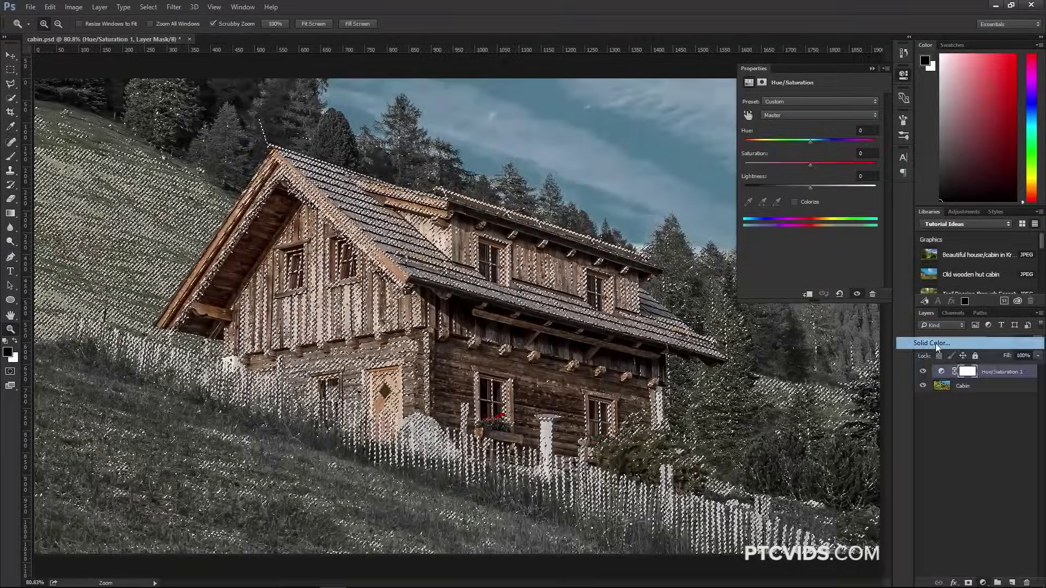
drag(534, 327, 521, 332)
click(768, 308)
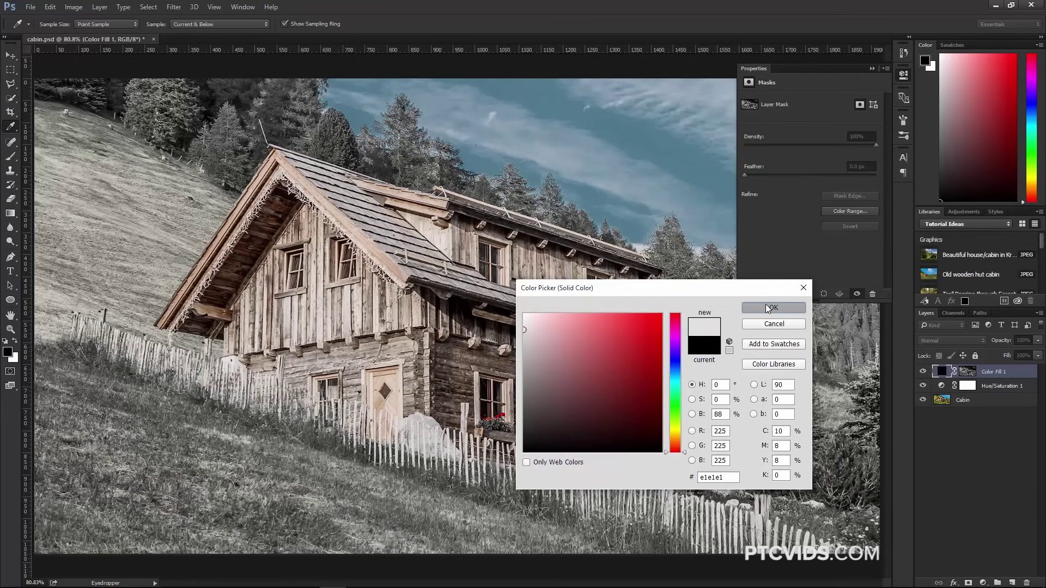
key(z)
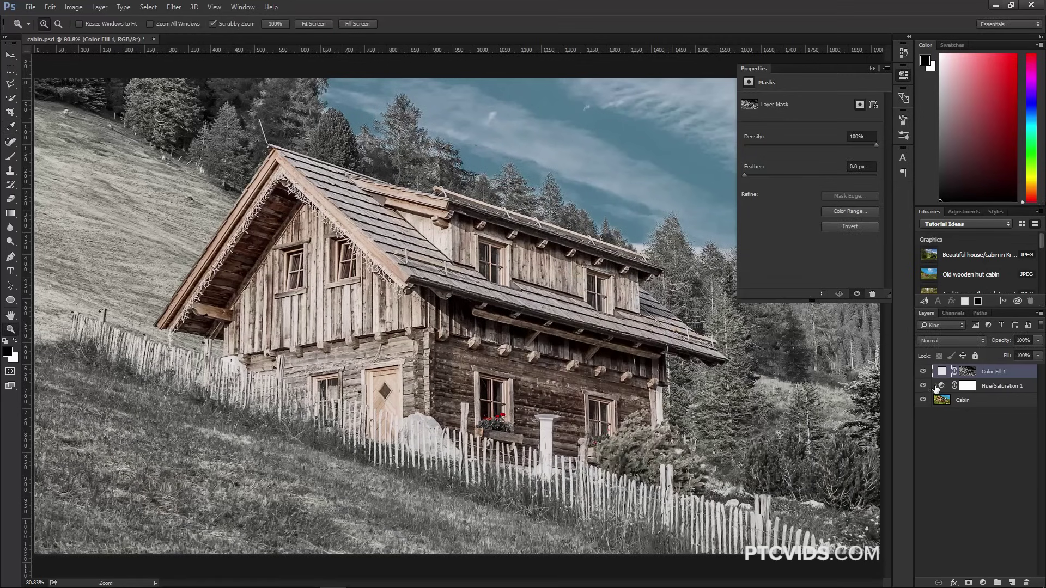
Compare the image with and without the color fill layer and examine the trees, roof and window flowers up close
click(922, 372)
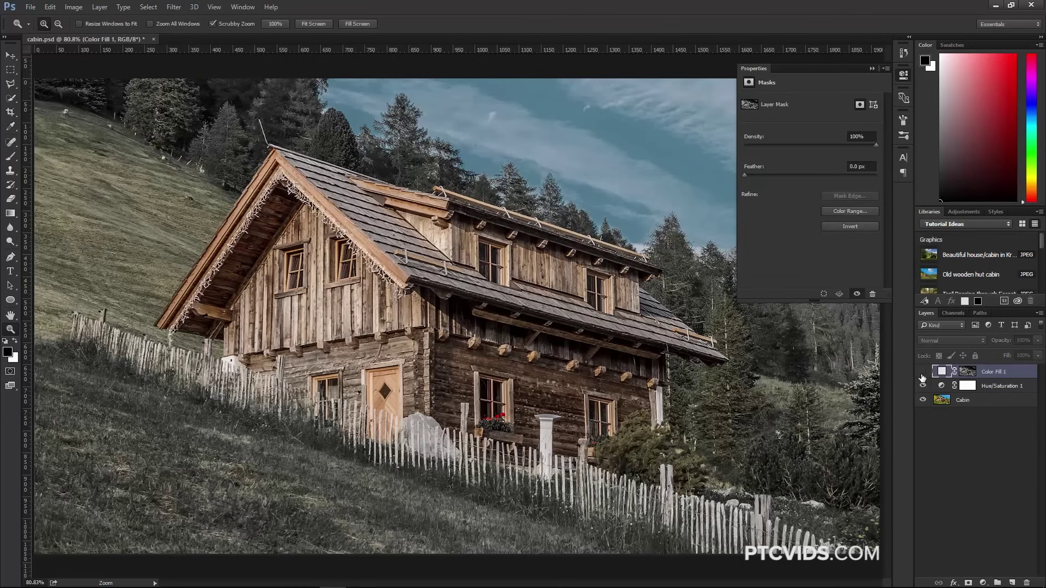
click(921, 374)
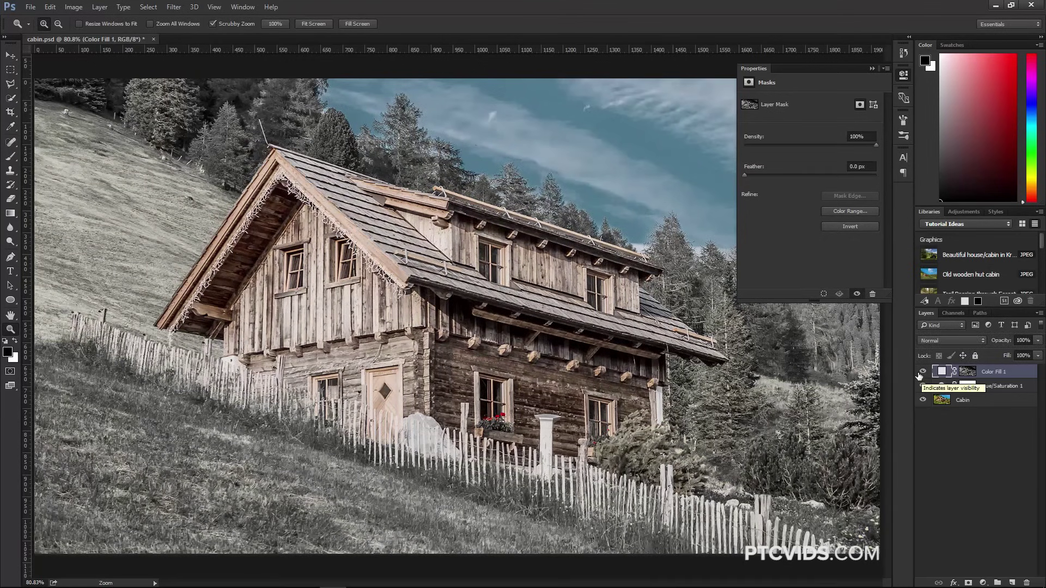
click(265, 120)
click(275, 128)
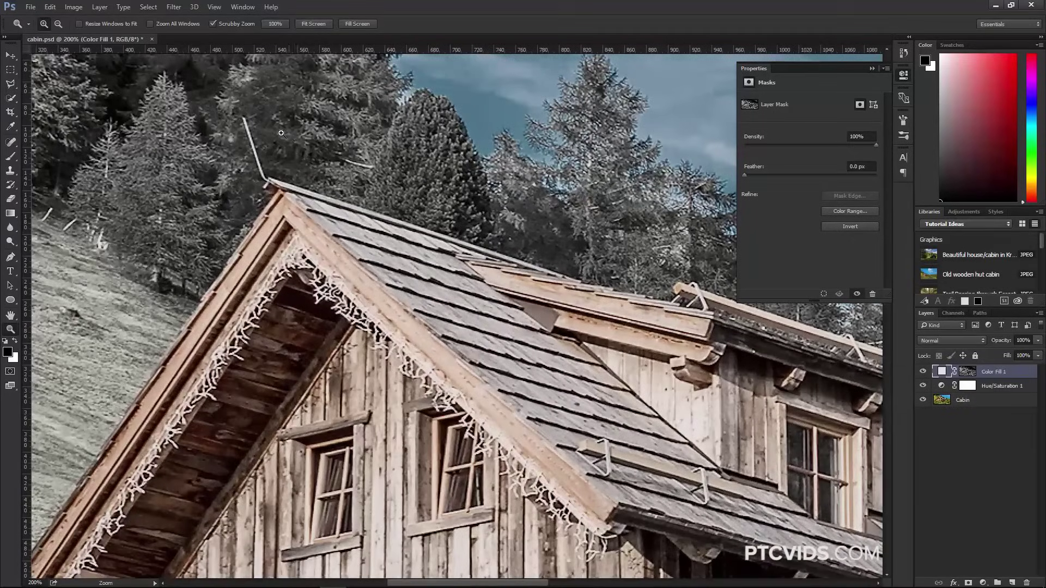
scroll(265, 157, up, 4)
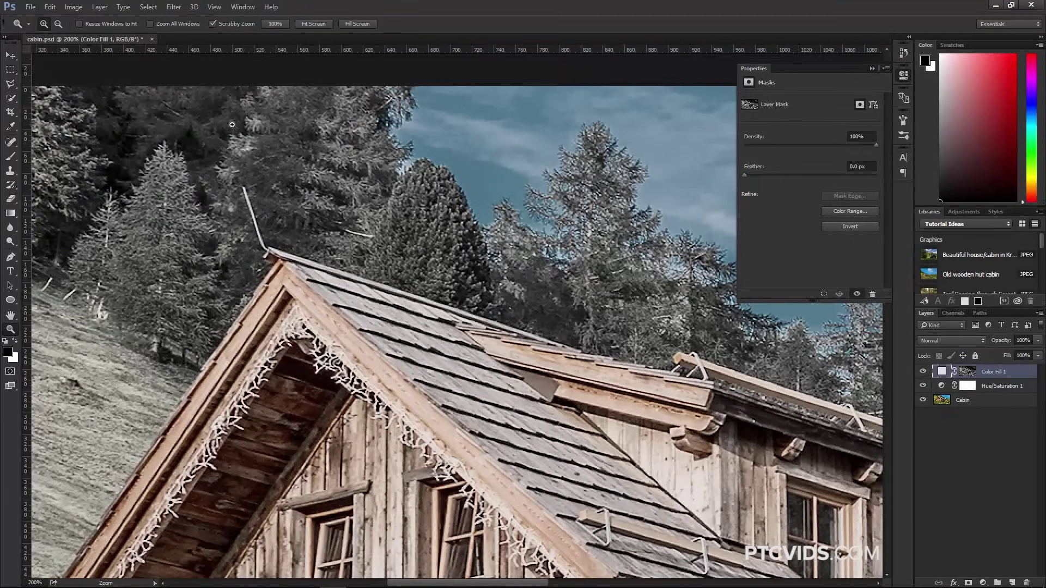
alt+click(355, 246)
alt+click(355, 246)
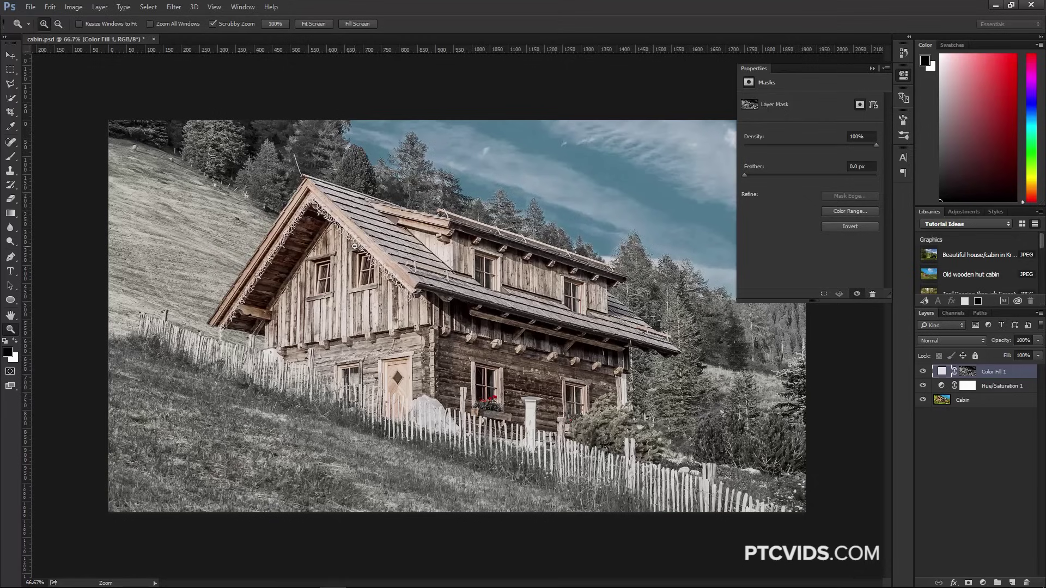
click(488, 405)
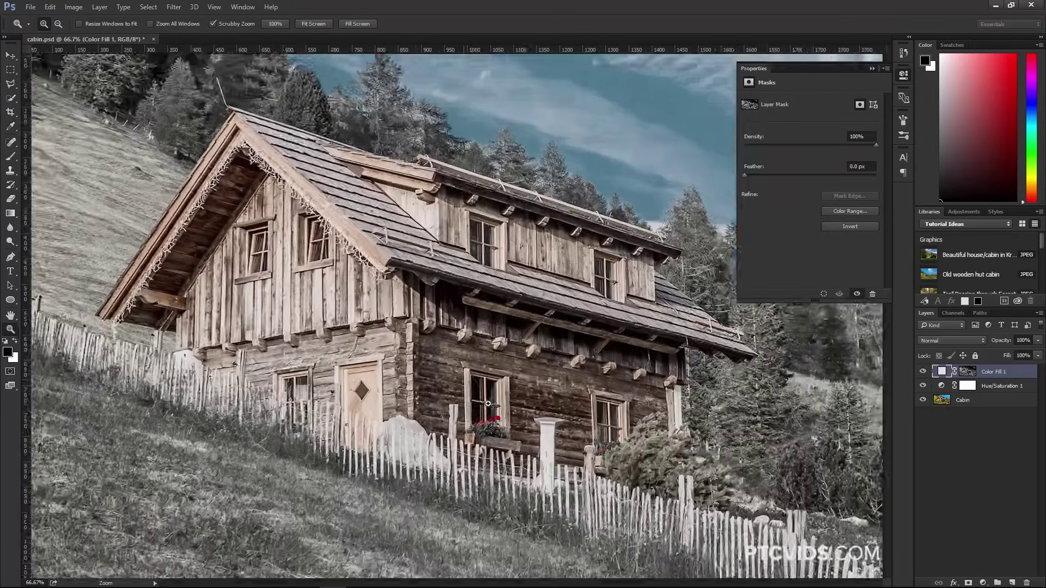
click(479, 370)
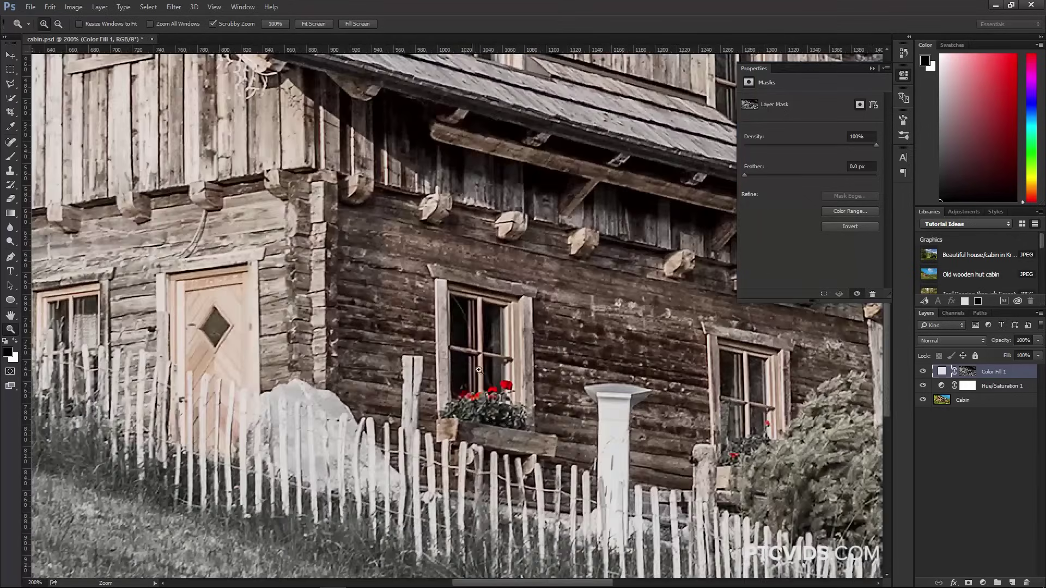
alt+click(512, 391)
alt+click(512, 391)
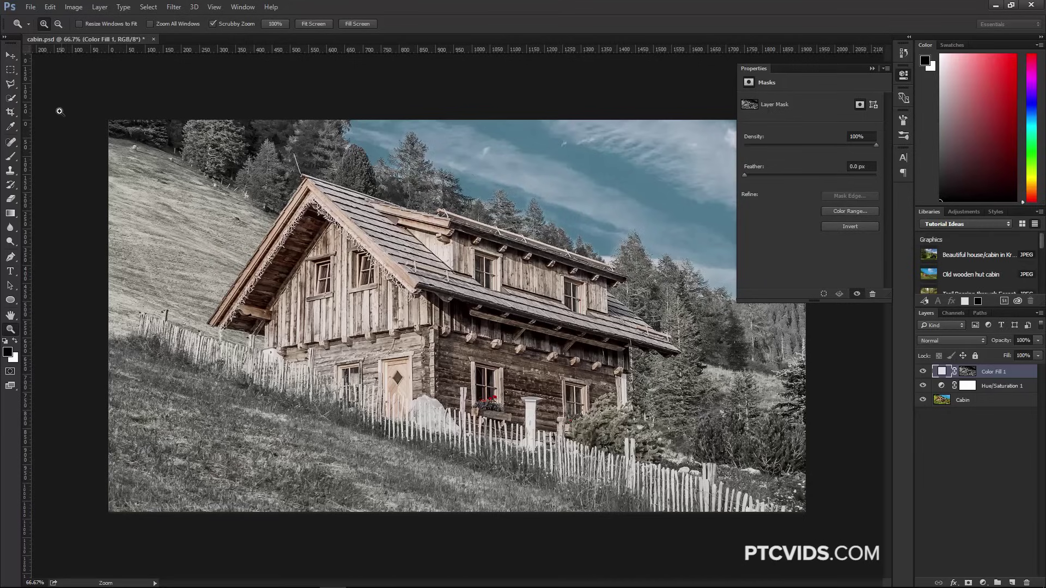
Select the foreground hillside below the picket fence with a freehand Lasso outline that extends beyond the canvas edges
click(9, 85)
click(9, 86)
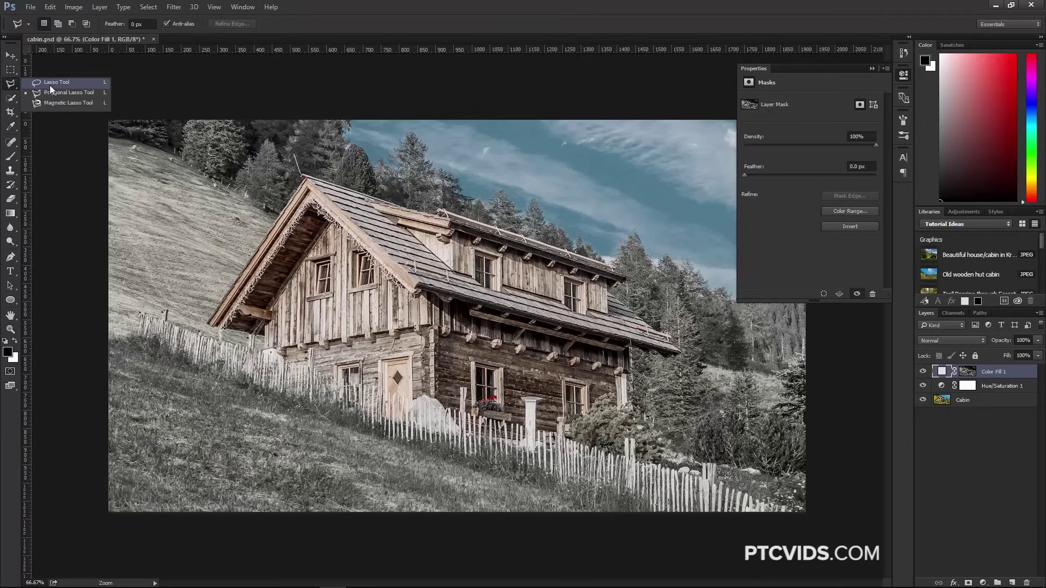
click(50, 85)
drag(107, 338, 395, 436)
mouse_move(479, 463)
mouse_down()
mouse_move(624, 509)
mouse_move(657, 533)
mouse_move(234, 561)
mouse_move(159, 561)
mouse_move(90, 542)
mouse_move(80, 348)
mouse_up()
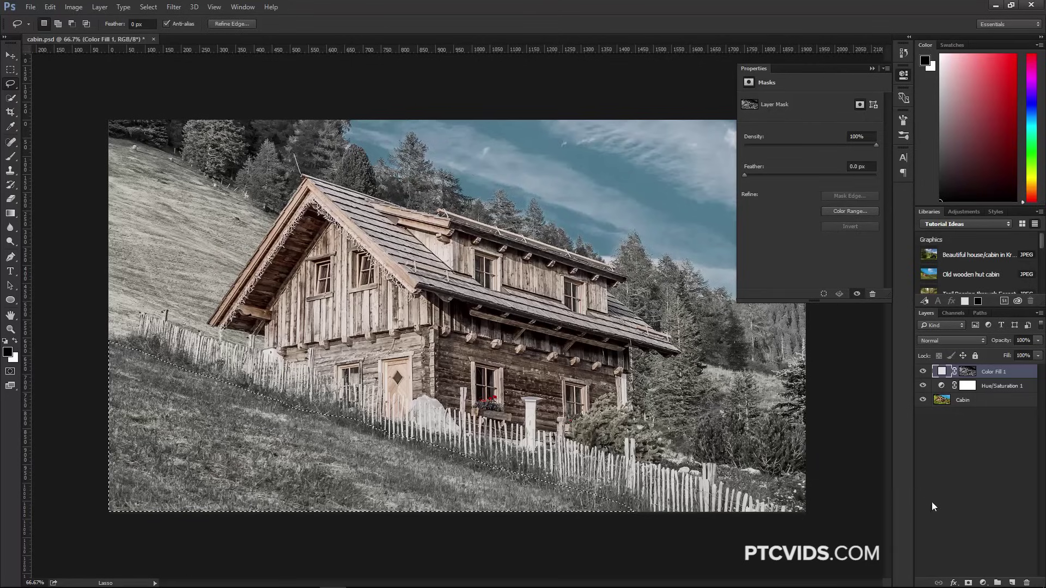
Fill the selected foreground hillside with a new Solid Color fill layer using the light gray e3e3e3
click(983, 582)
click(934, 345)
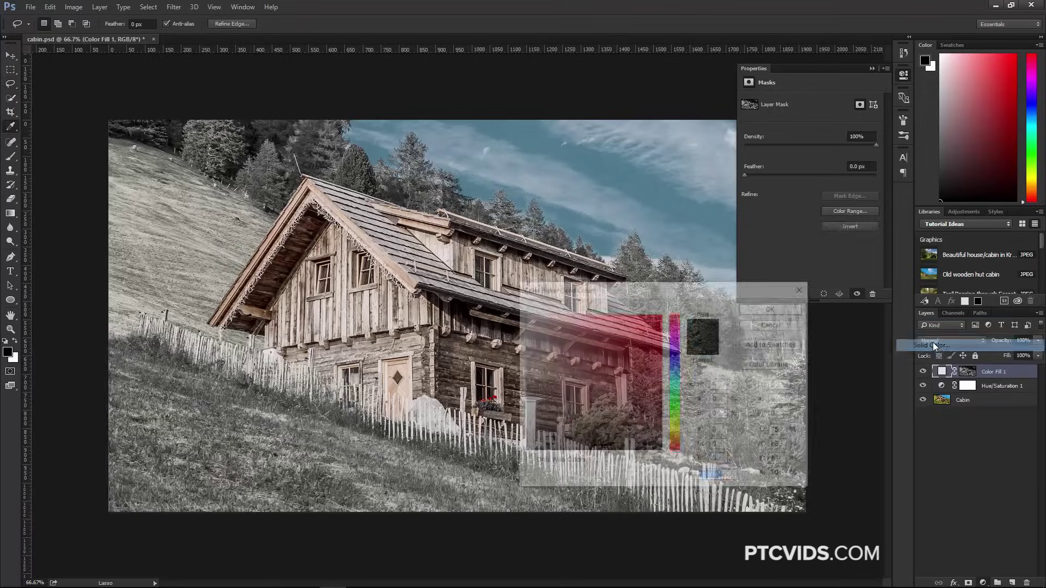
drag(528, 329, 524, 330)
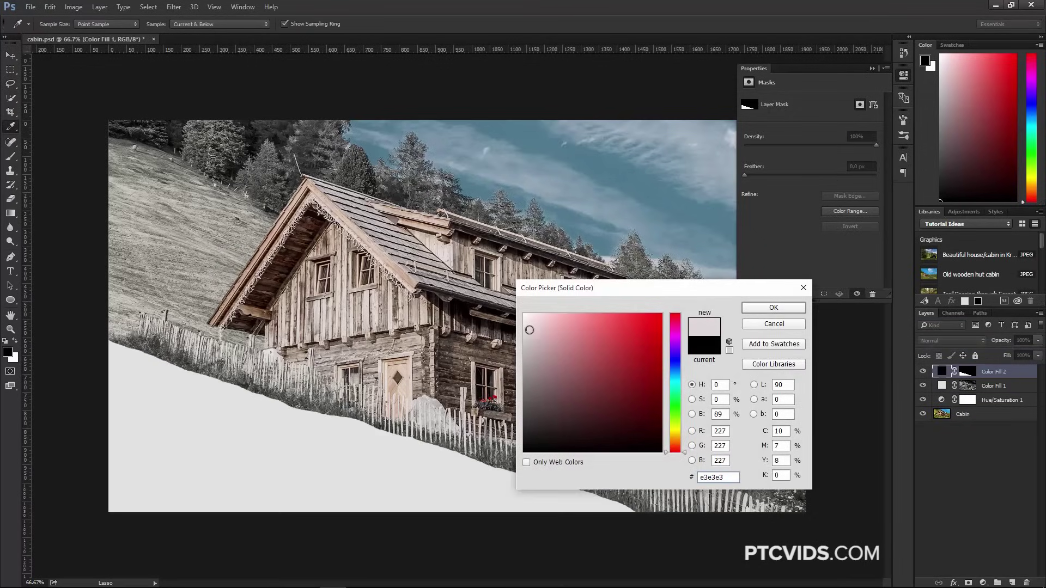
click(772, 308)
key(l)
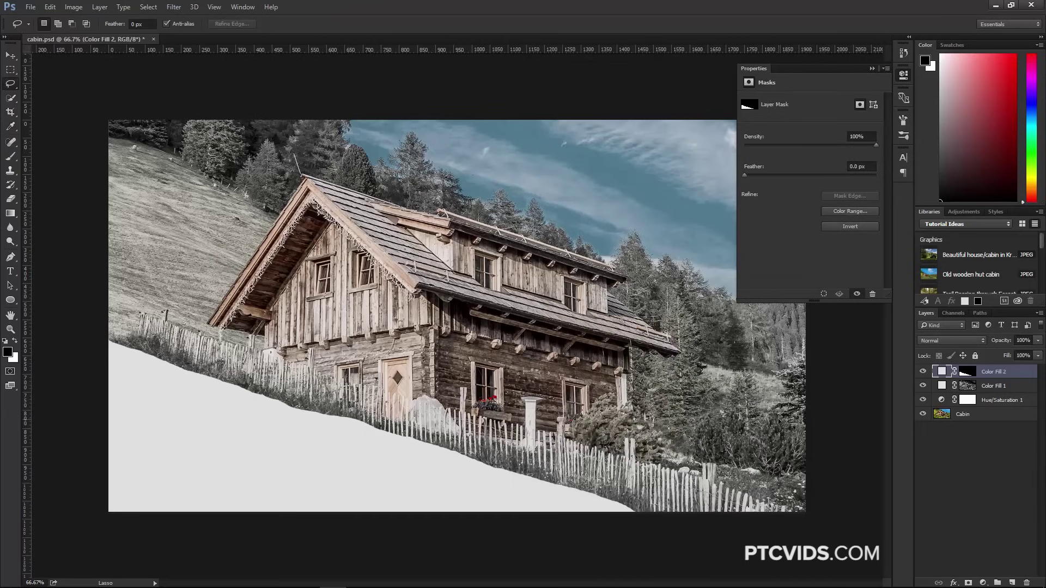
Add a Bevel & Emboss effect to the hillside fill layer, reset it to default settings and set its size to 24 px
double_click(1019, 375)
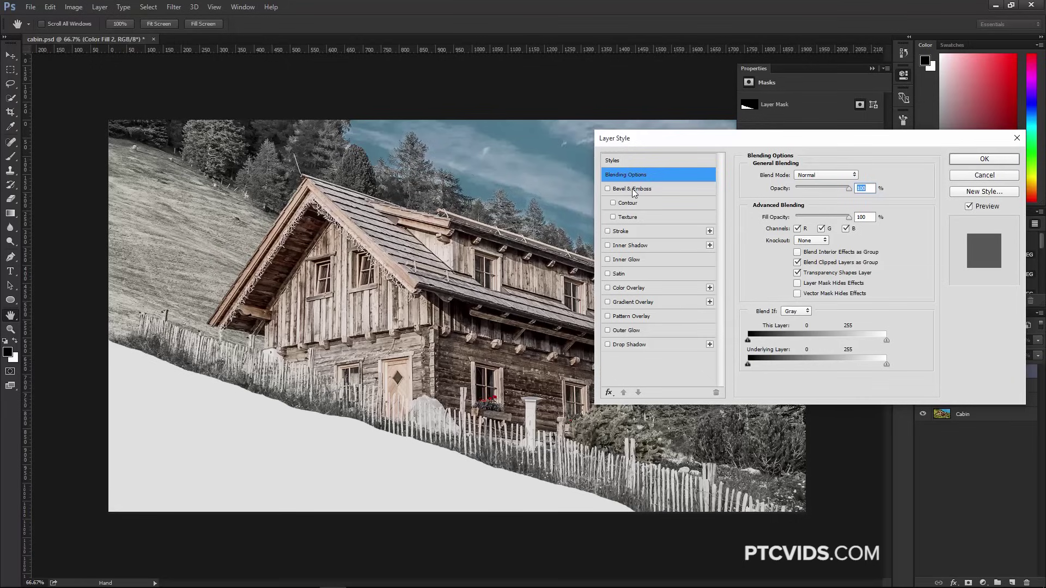
click(632, 189)
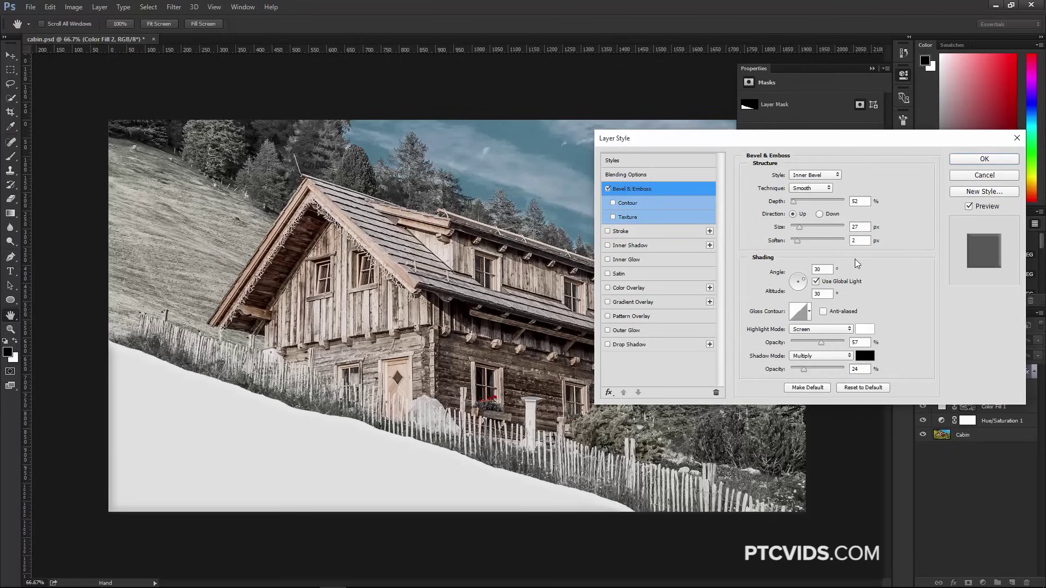
click(870, 391)
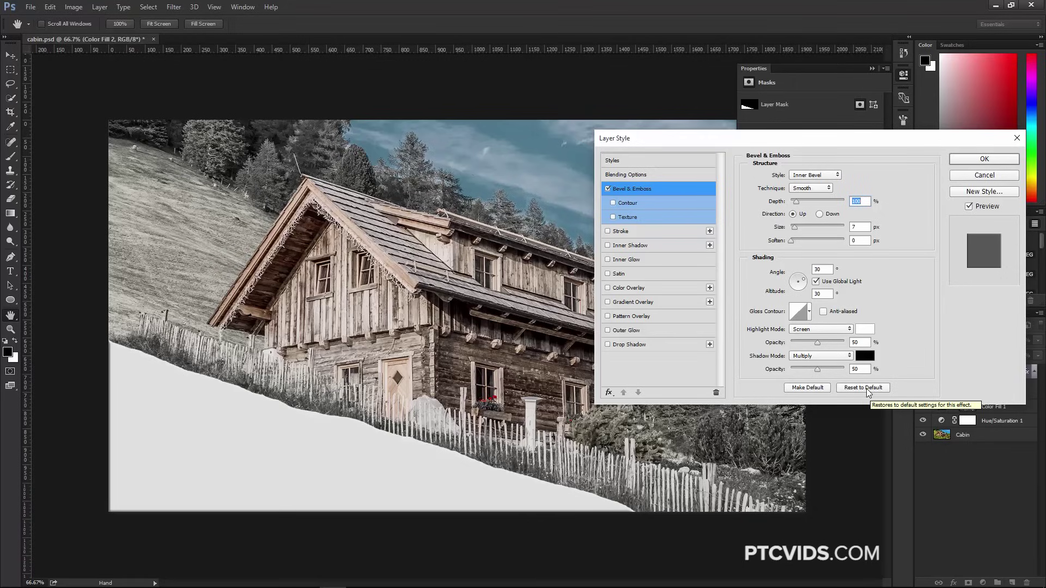
drag(795, 227, 799, 229)
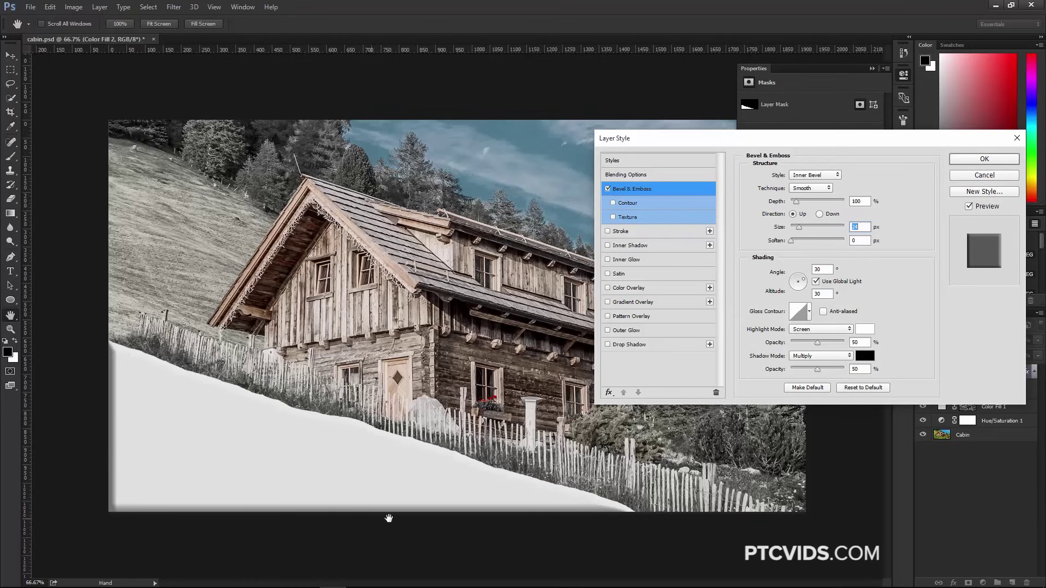
Enable the bevel's Texture with a rough pattern from the Artist Surfaces set, at 480% scale and +22% depth
click(626, 218)
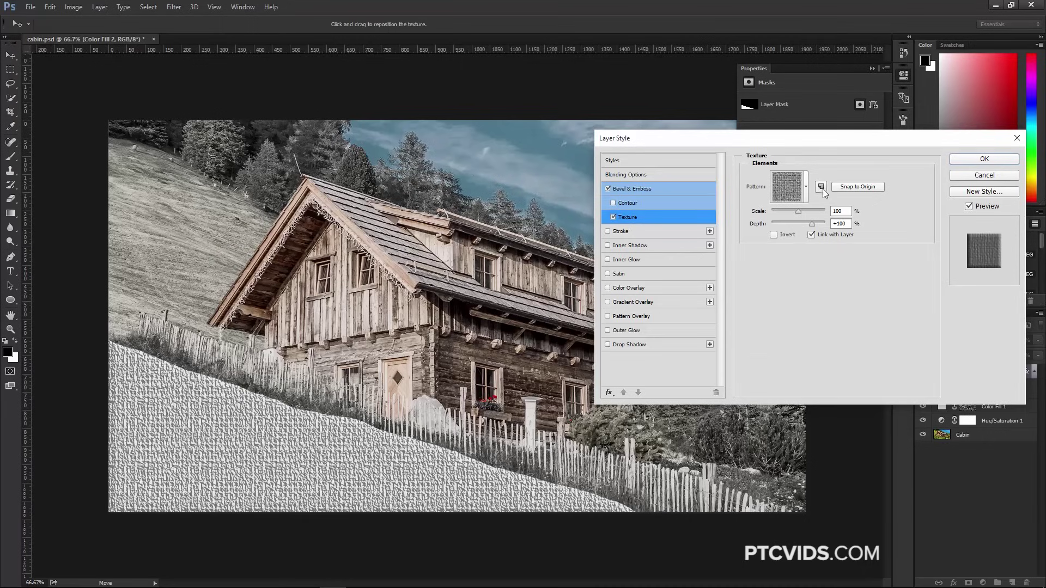
click(806, 187)
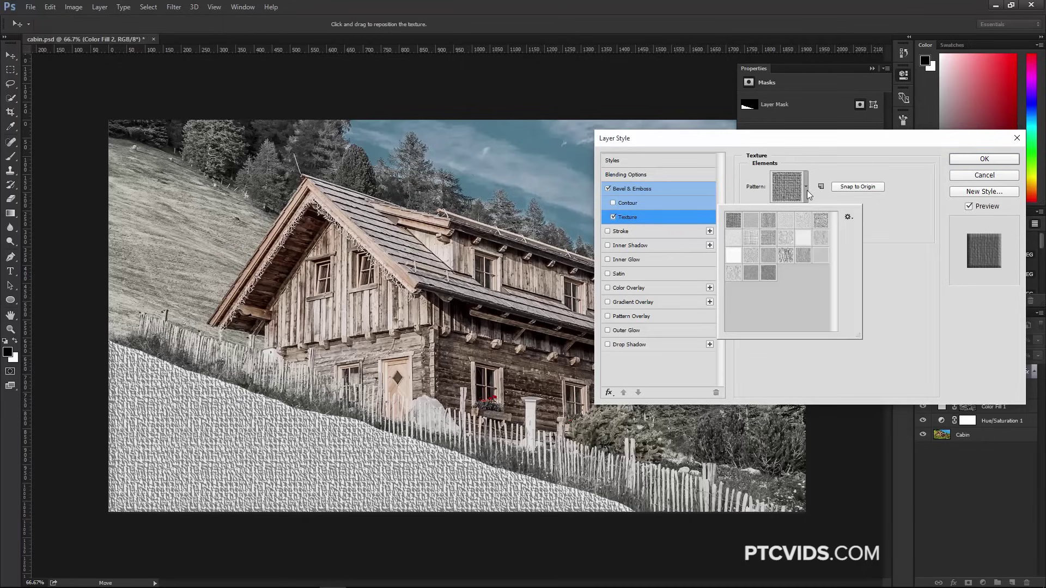
click(848, 216)
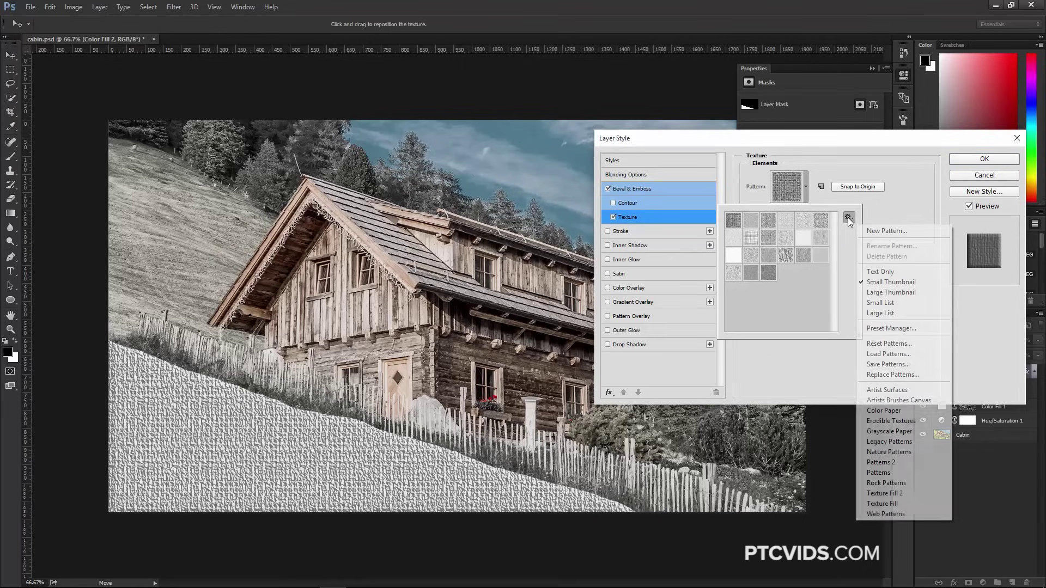
click(902, 390)
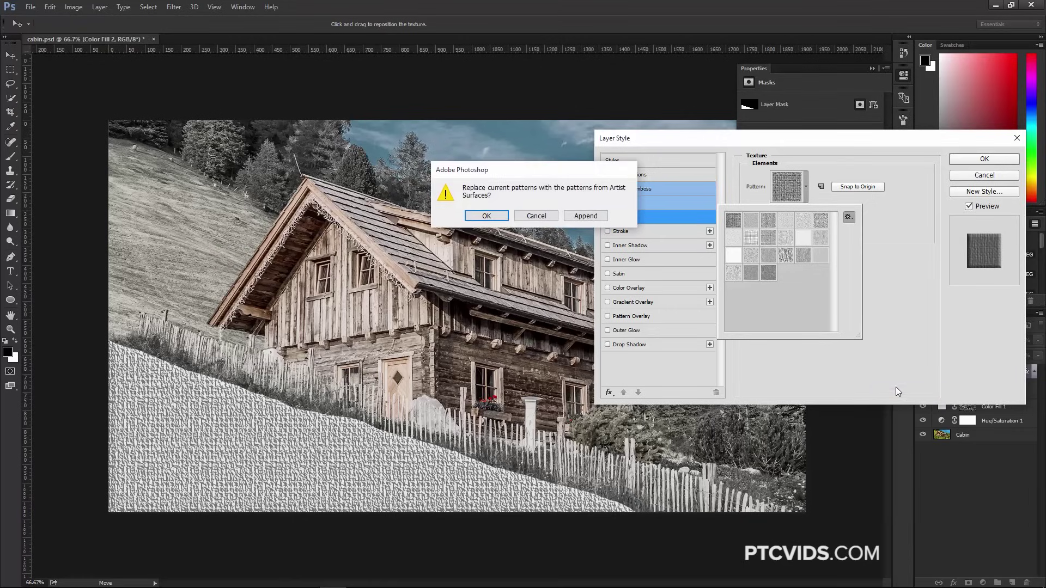
click(490, 213)
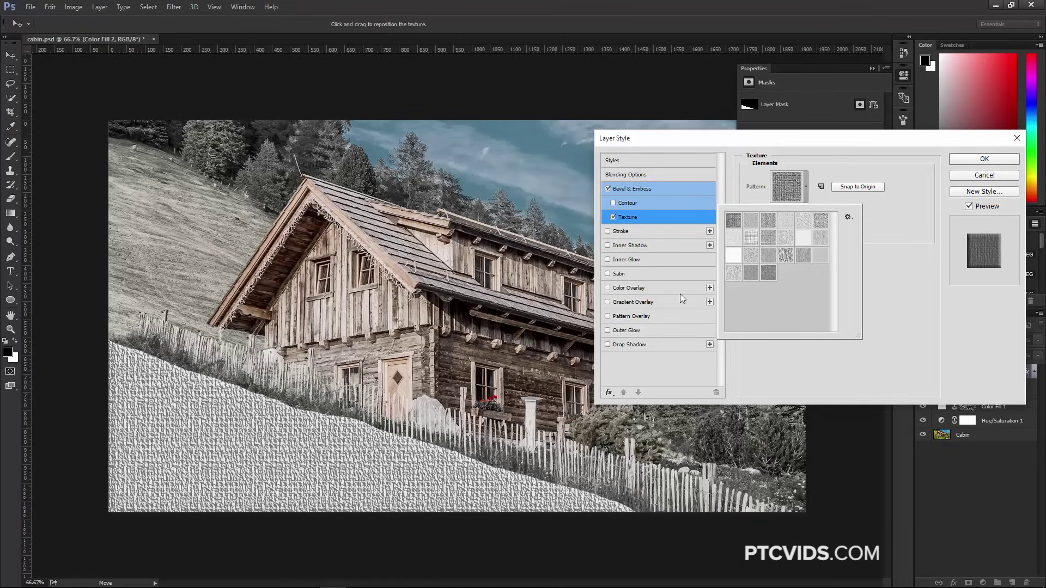
click(754, 276)
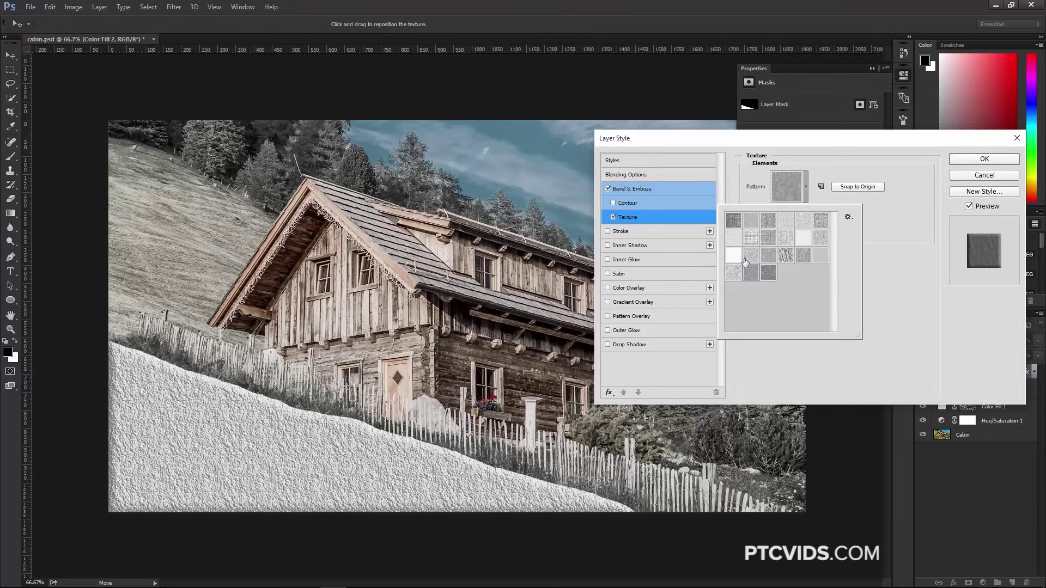
click(932, 229)
mouse_move(799, 217)
mouse_down()
mouse_move(812, 218)
mouse_move(804, 228)
mouse_up()
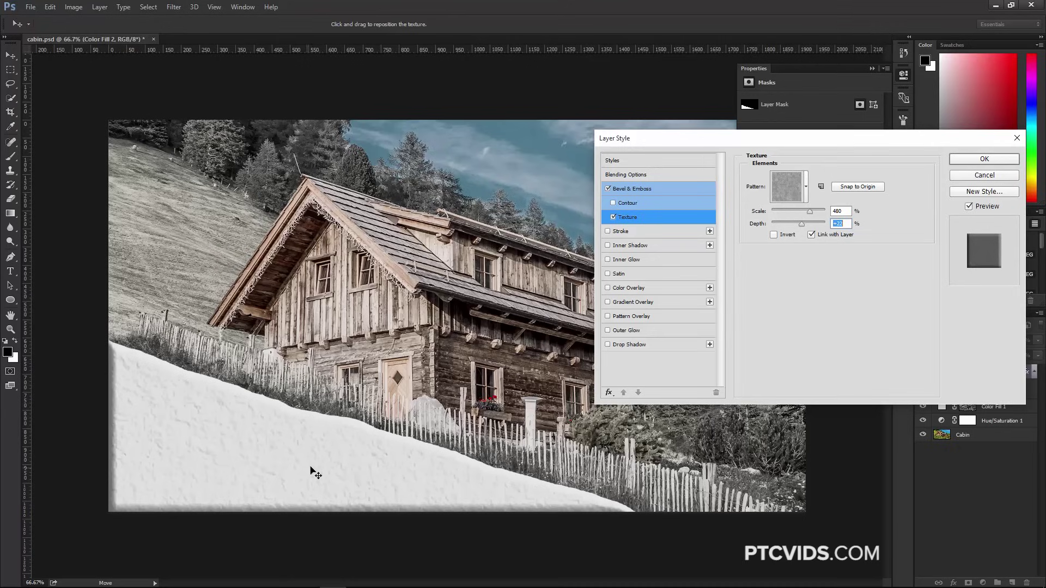
Set the bevel's highlight opacity to 45% and shadow opacity to 49%, and apply the layer style
click(639, 191)
mouse_move(819, 343)
mouse_down()
mouse_move(797, 344)
mouse_move(815, 344)
mouse_move(838, 372)
mouse_move(802, 374)
mouse_move(817, 375)
mouse_up()
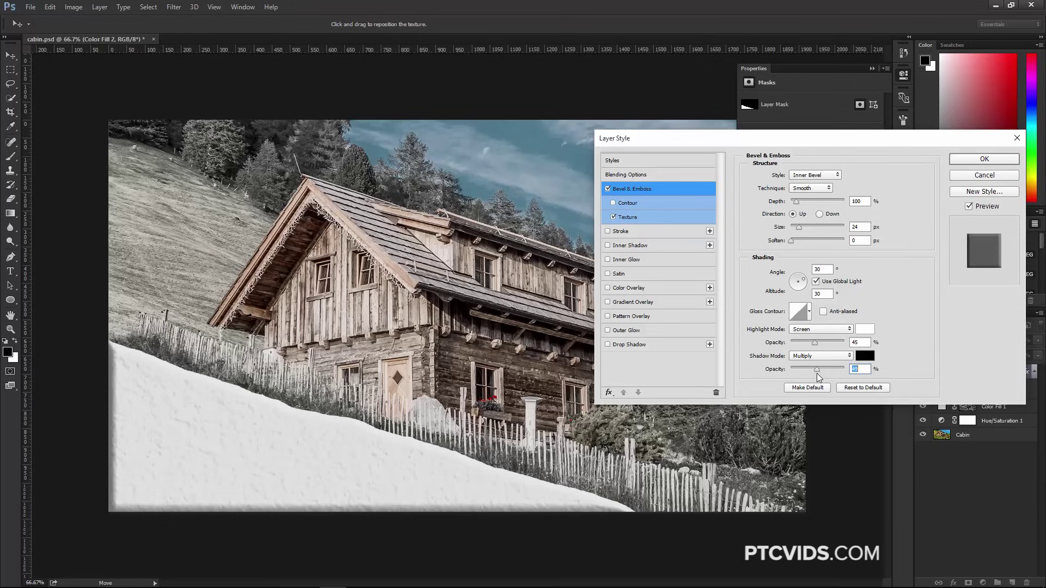
click(965, 163)
key(l)
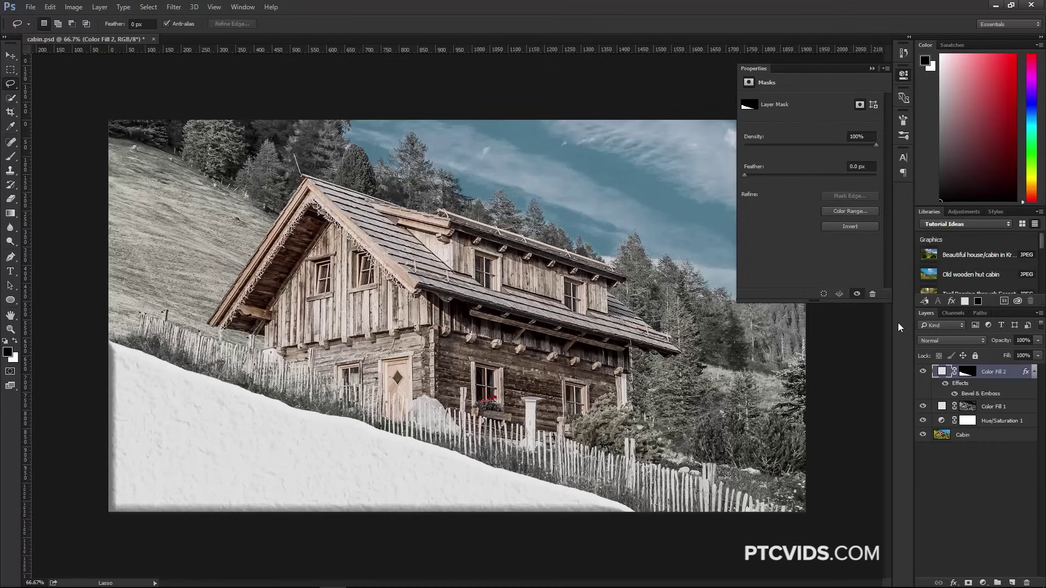
Convert the hillside fill's bevel effect into separate clipped layers and compare the image with and without the upper one
right_click(1025, 376)
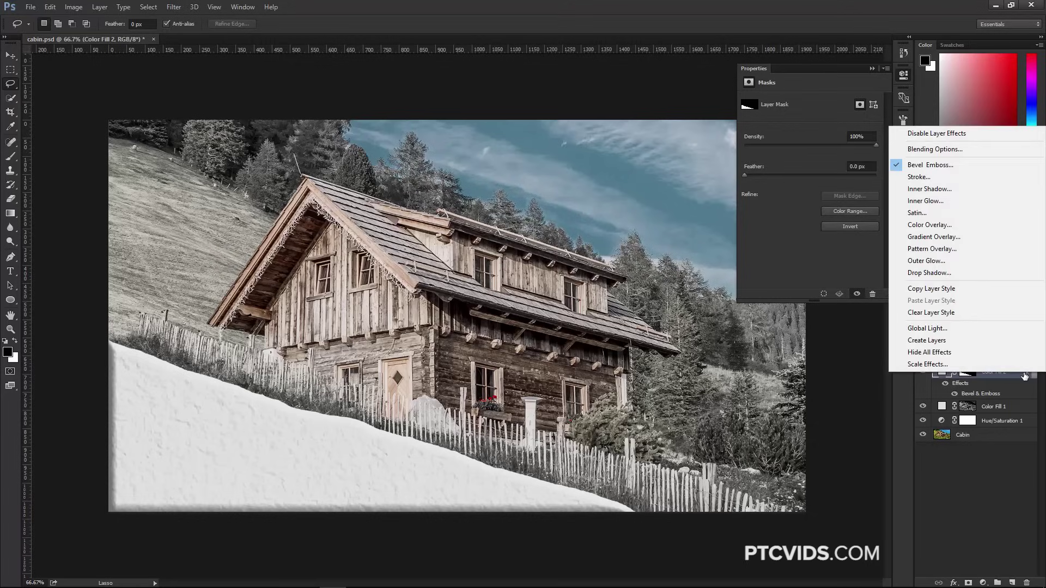
click(961, 342)
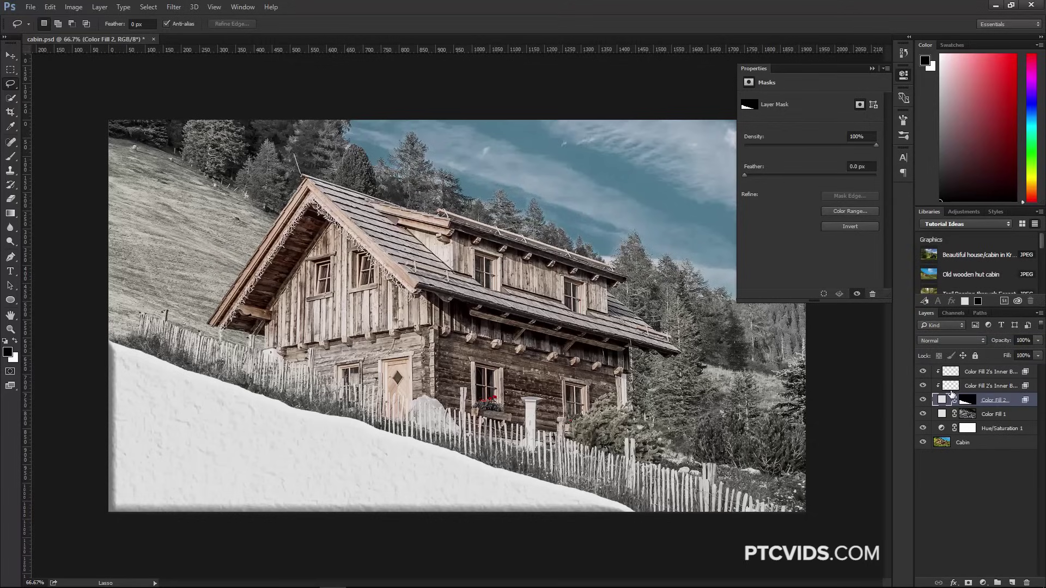
click(922, 371)
click(923, 371)
Merge the two clipped inner bevel layers into one and compare the image with and without it
click(959, 372)
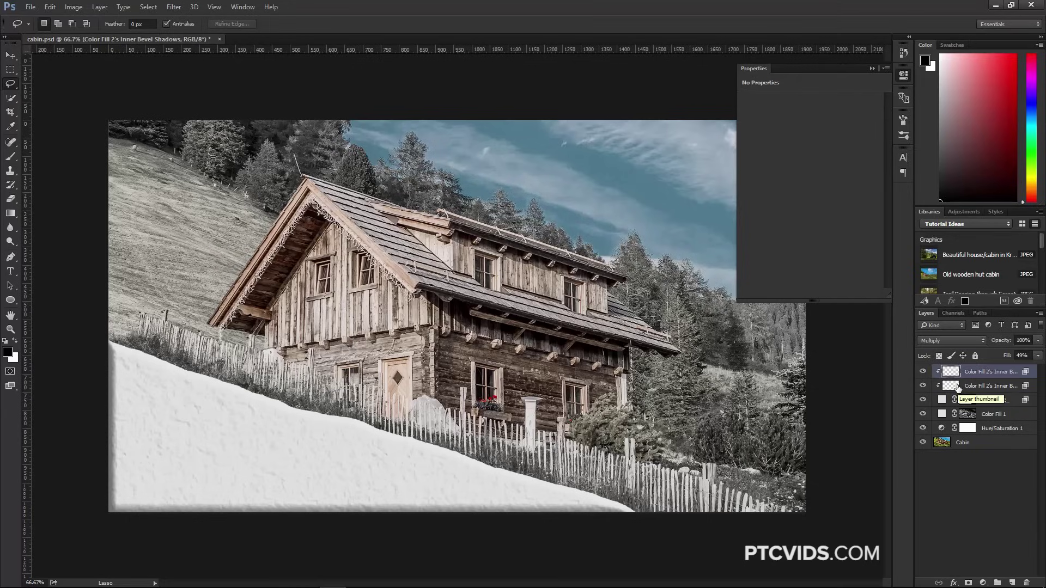
shift+click(950, 388)
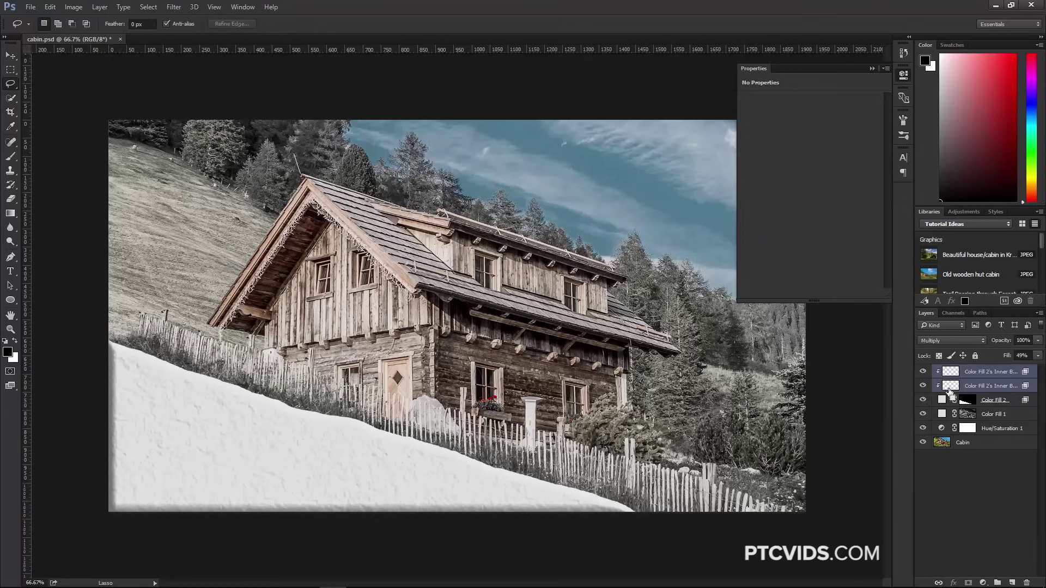
key(ctrl+e)
click(921, 373)
click(922, 372)
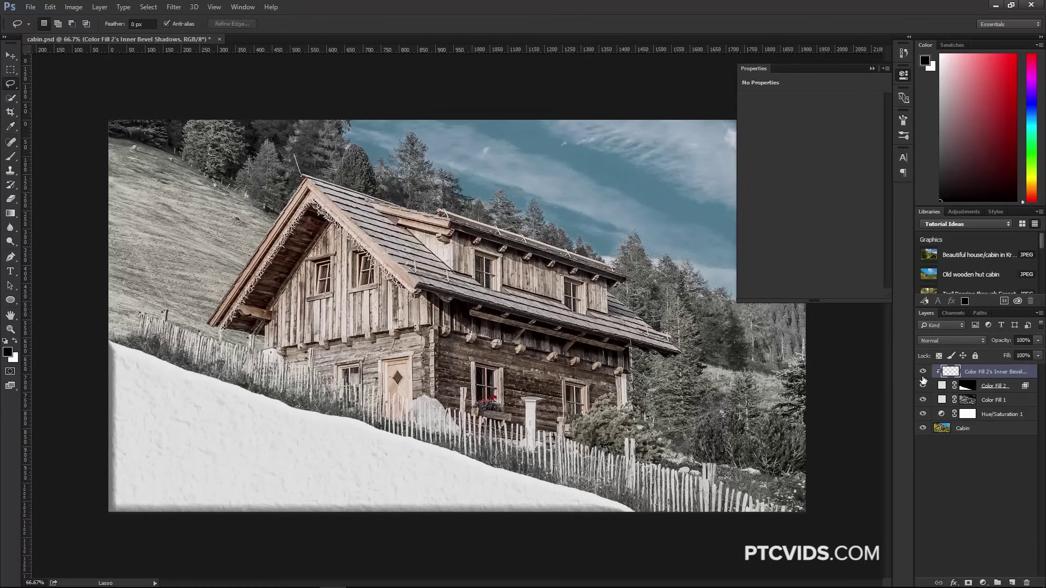
Examine the merged bevel layer's Free Transform bounds, collapsing the Properties panel for a clear view
key(ctrl+t)
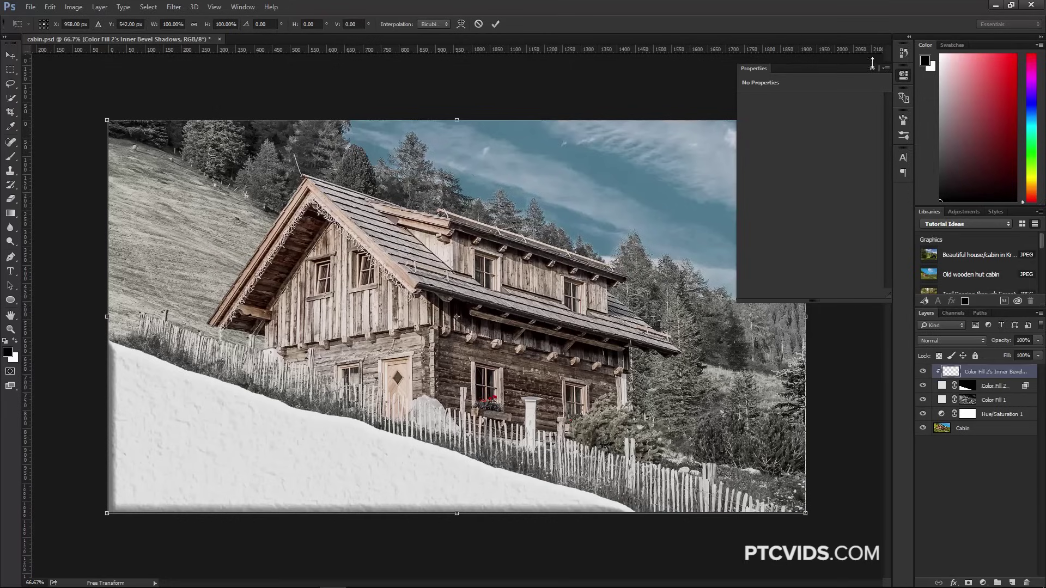
click(872, 69)
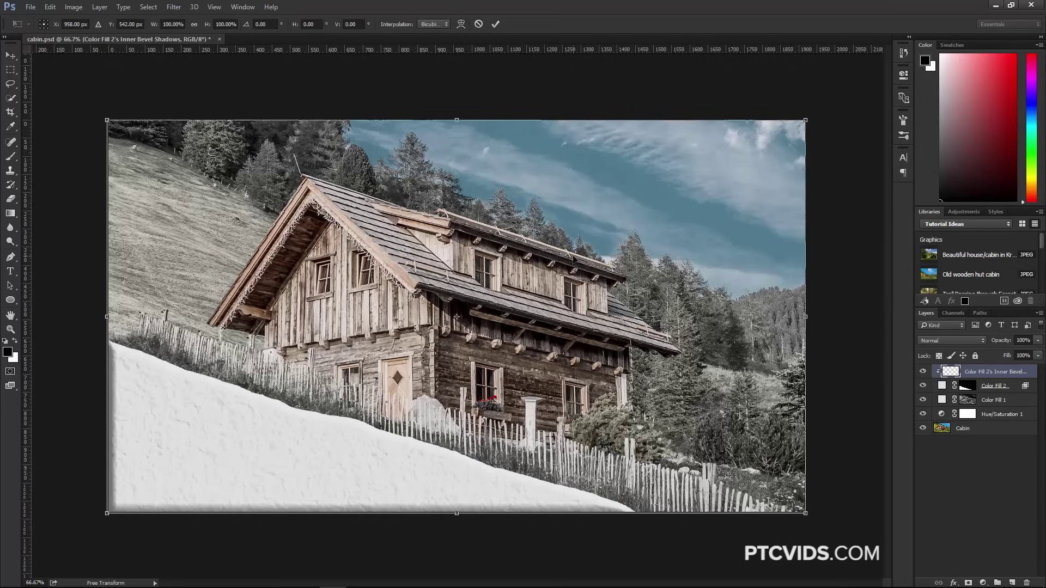
key(Return)
key(l)
scroll(573, 260, up, 2)
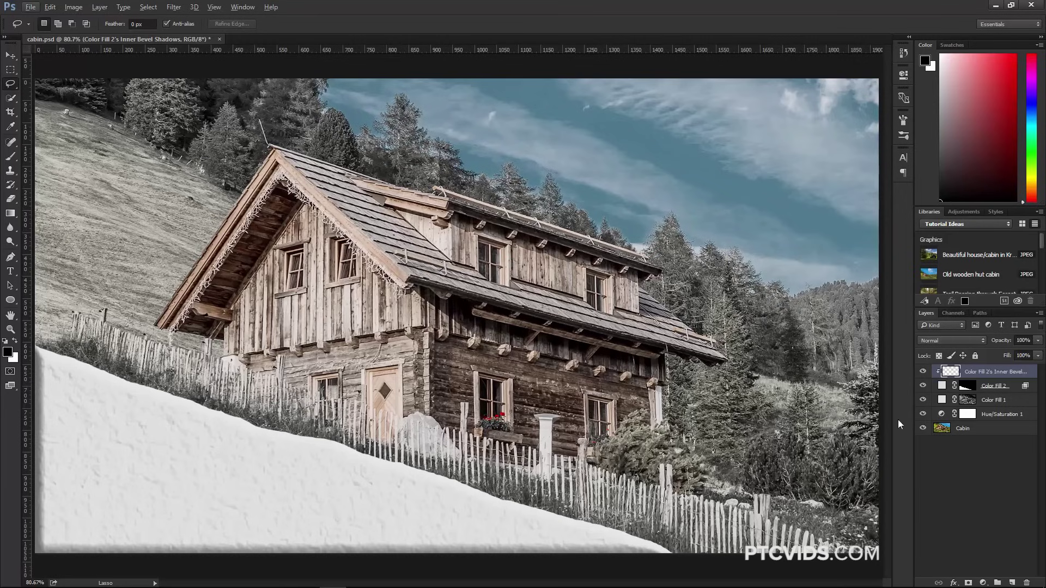
key(ctrl+t)
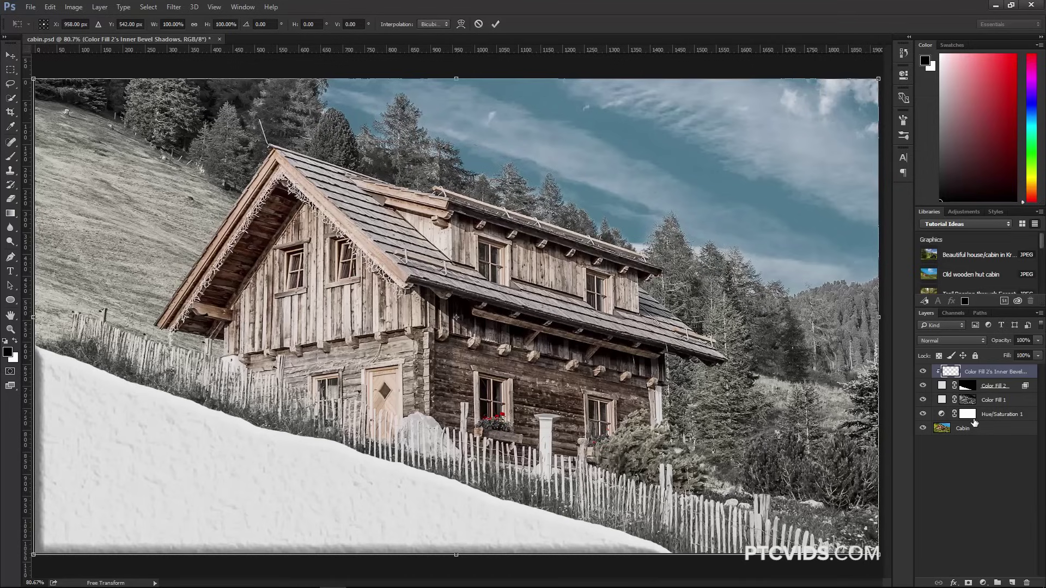
key(Return)
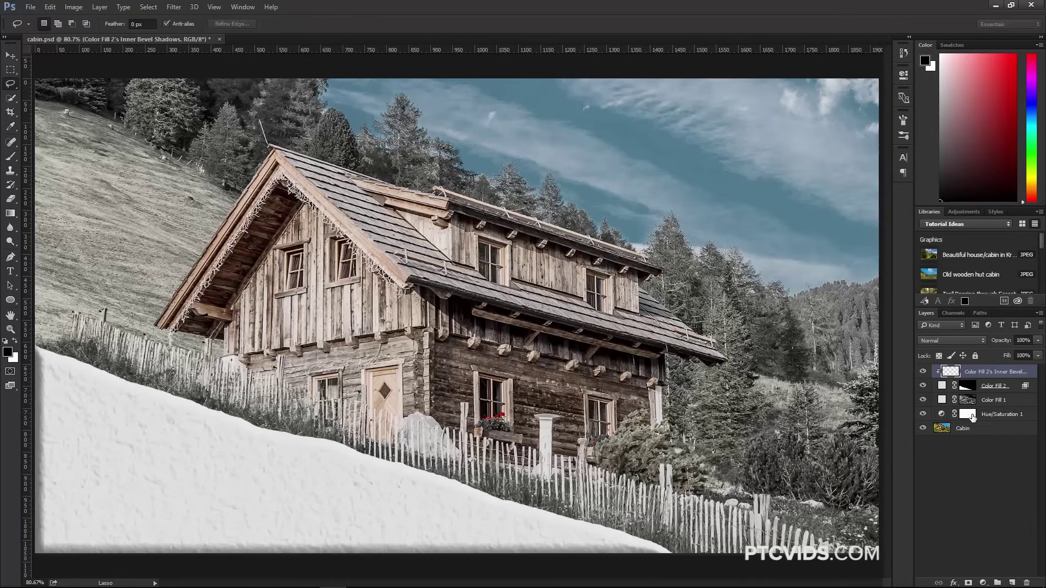
Mask the merged bevel layer with the hillside shape taken from the Color Fill 2 mask and apply that layer mask permanently
ctrl+click(967, 388)
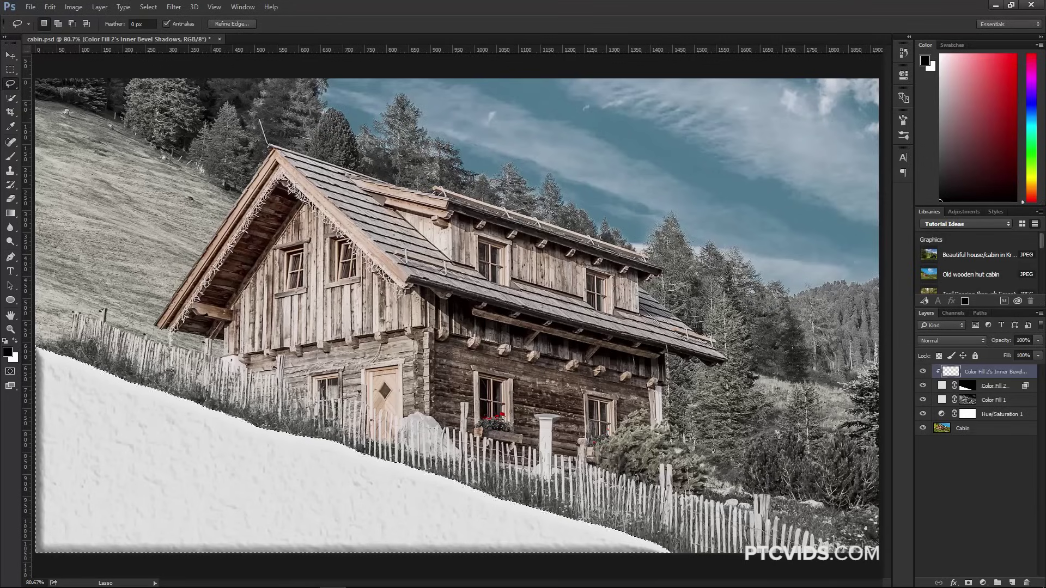
click(968, 582)
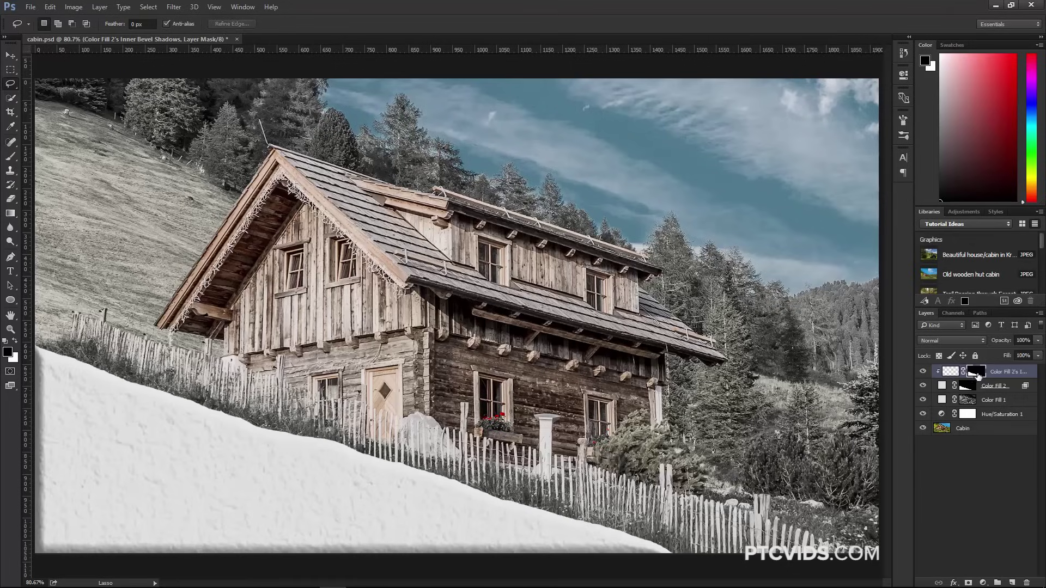
click(922, 372)
click(922, 372)
right_click(971, 374)
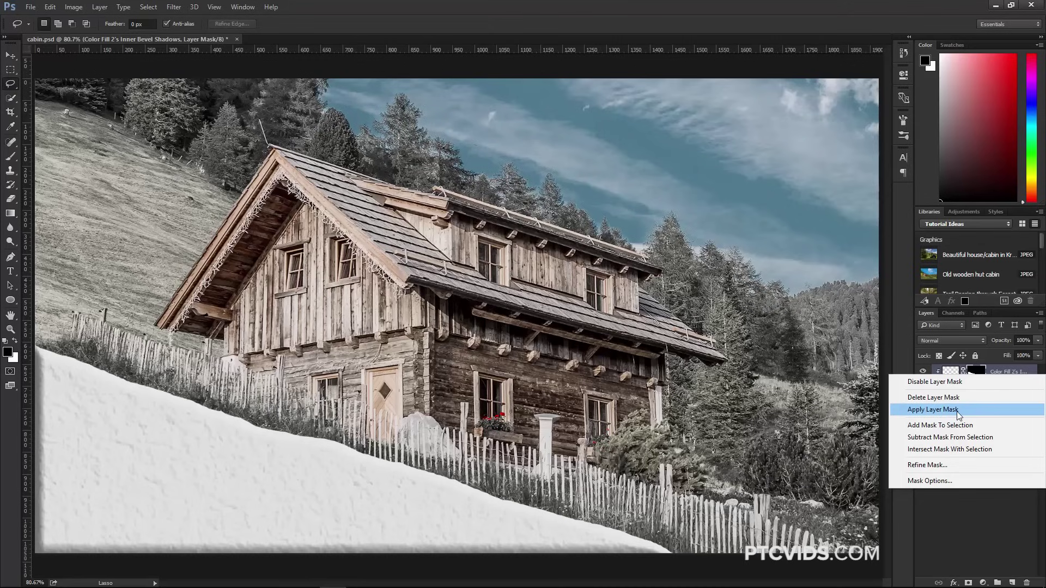
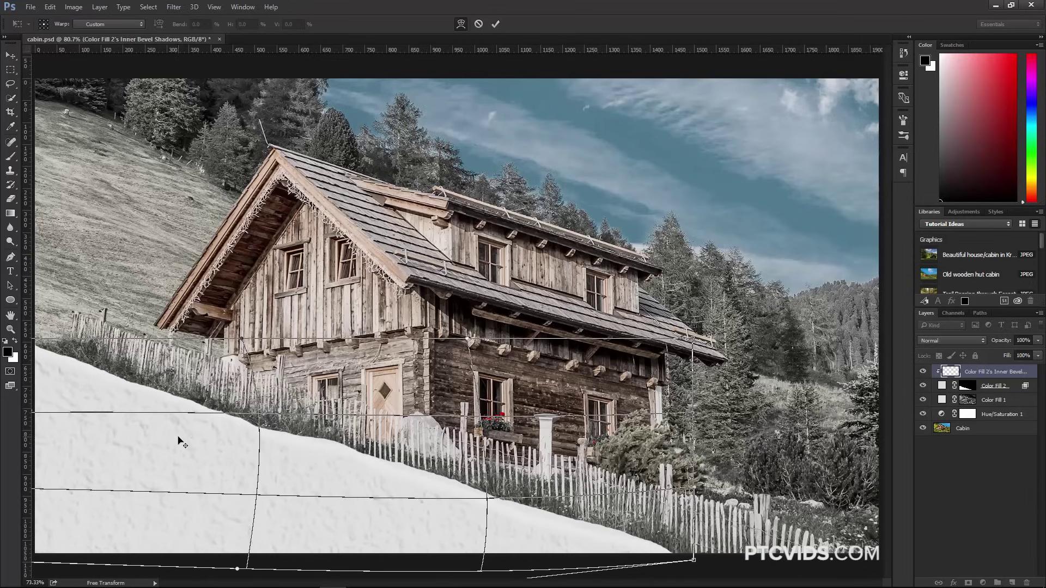
Warp the bevel texture layer to follow the hillside slope, with its lower edge outside the canvas, and commit the transform
scroll(182, 444, down, 2)
drag(409, 473, 416, 474)
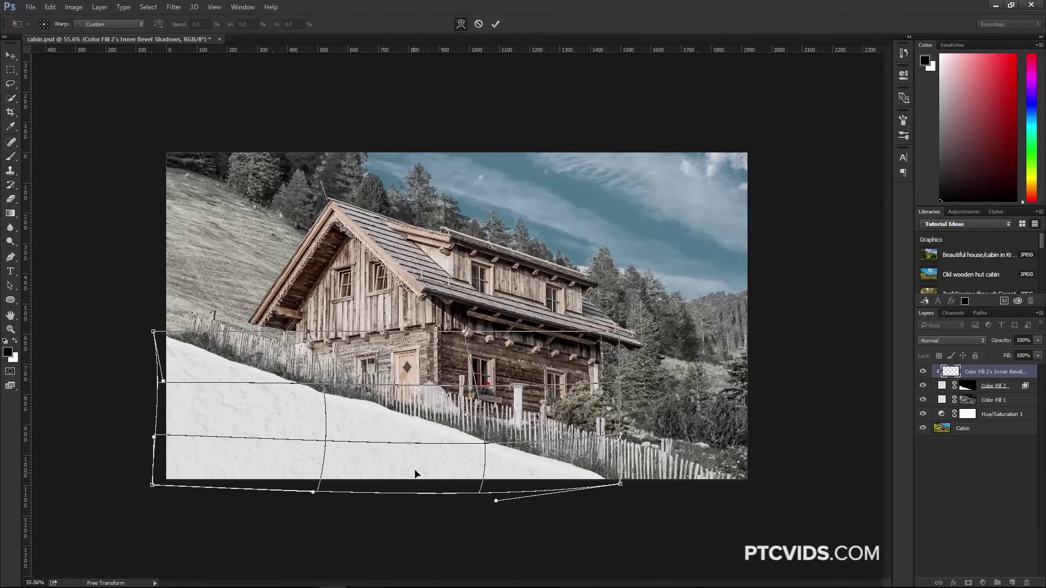
drag(267, 410, 277, 408)
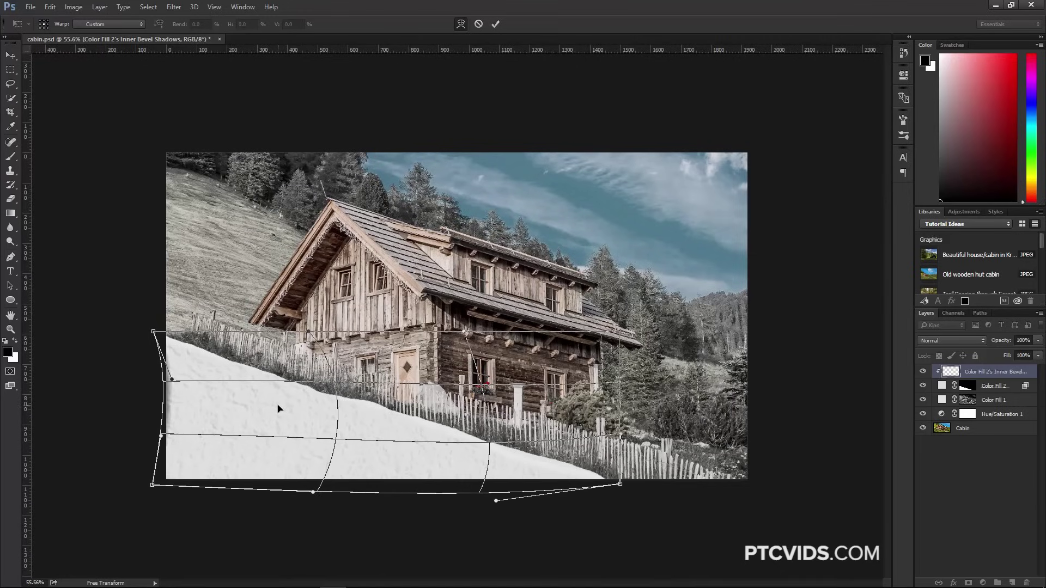
key(Return)
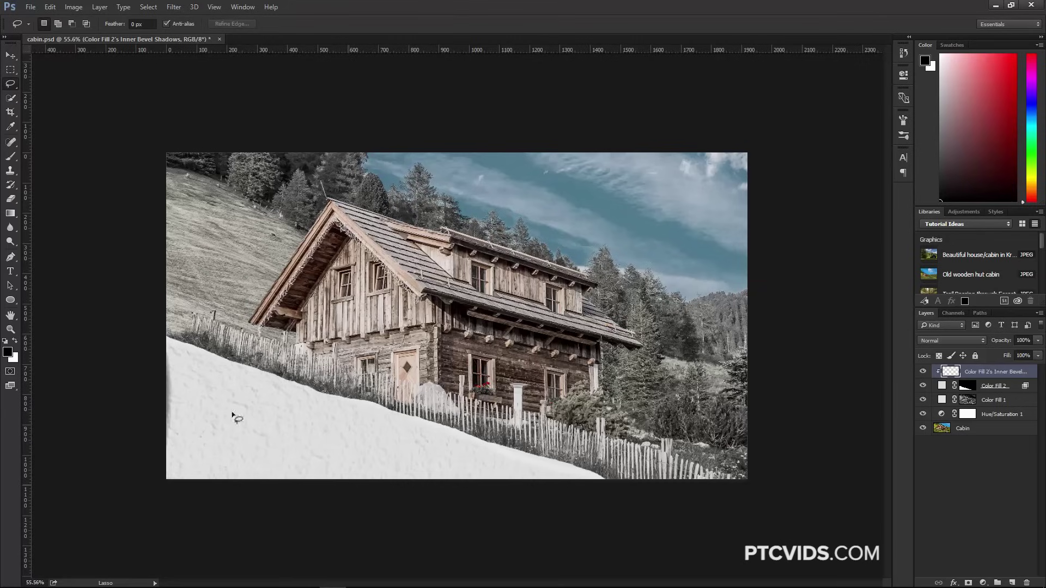
Stretch the bevel texture layer slightly past the canvas's left edge and commit the transform
click(10, 55)
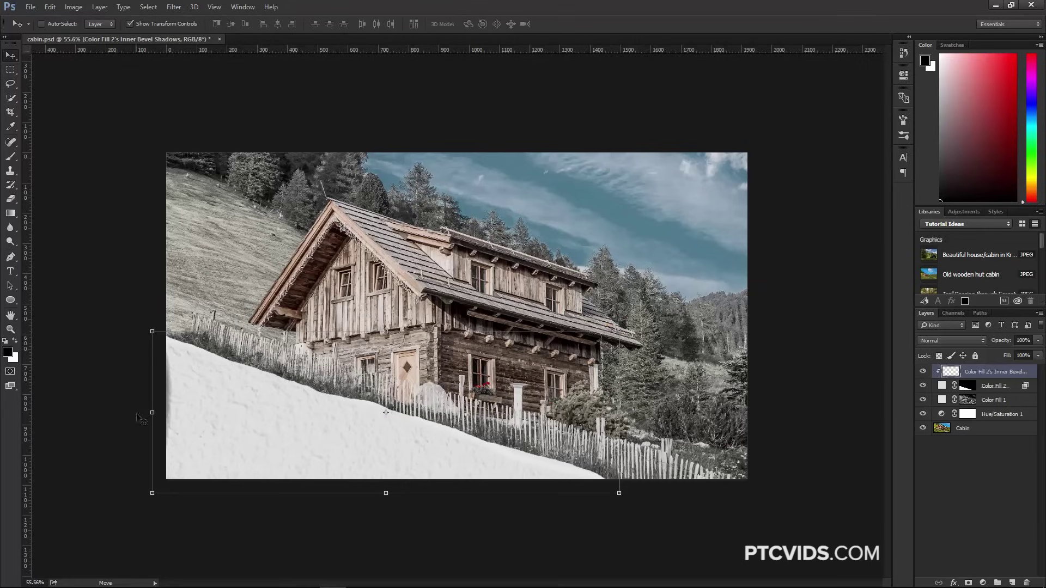
drag(153, 412, 146, 412)
key(Return)
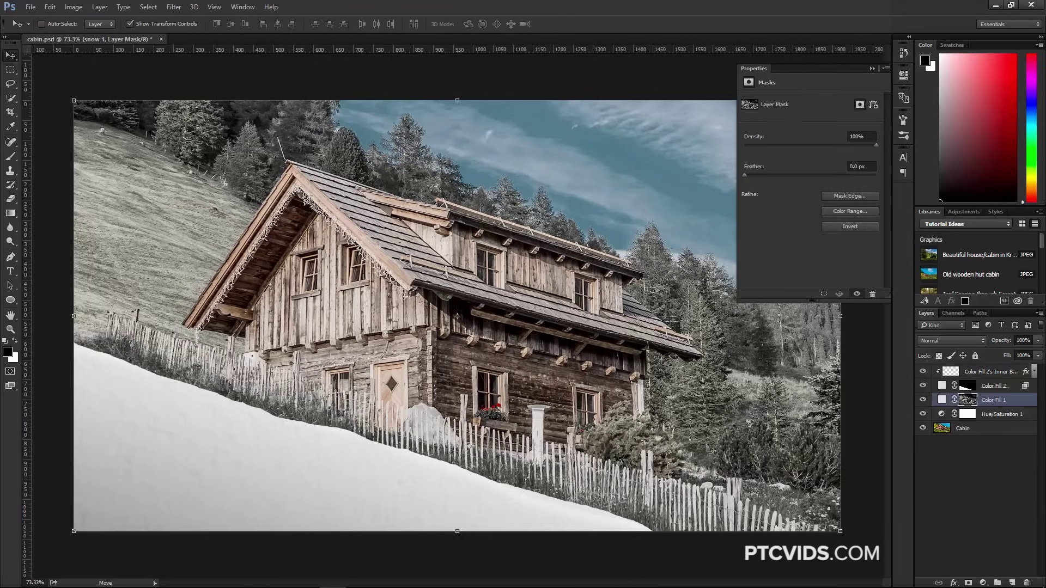
Paint white on the Color Fill 1 mask over the grassy hillside behind the cabin with a 100 px brush
click(11, 156)
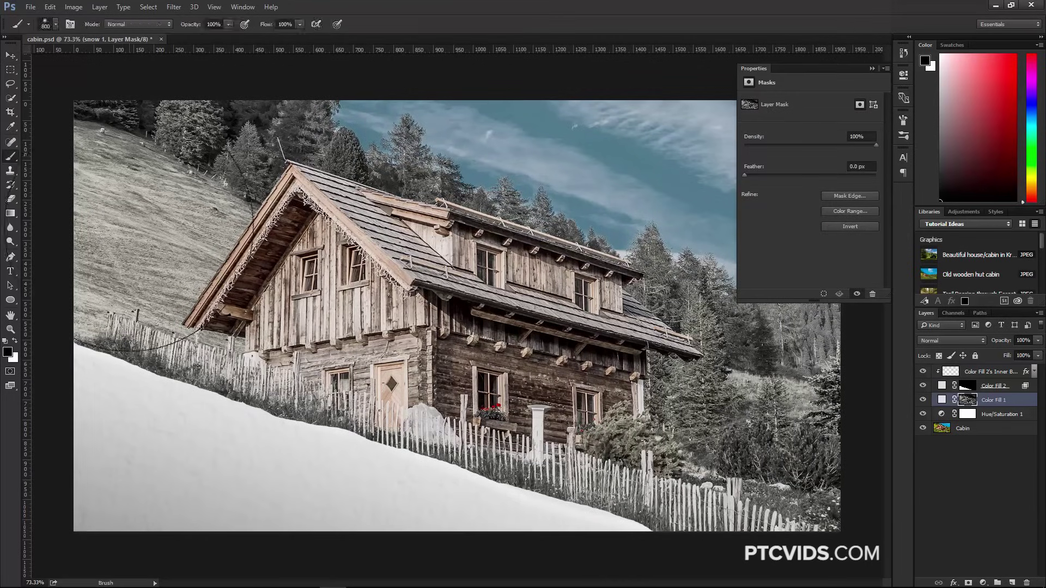
key(bracketleft)
key(bracketleft)
key(bracketleft)
key(bracketleft)
key(bracketleft)
key(bracketleft)
key(bracketleft)
key(bracketleft)
key(bracketleft)
key(bracketleft)
key(bracketleft)
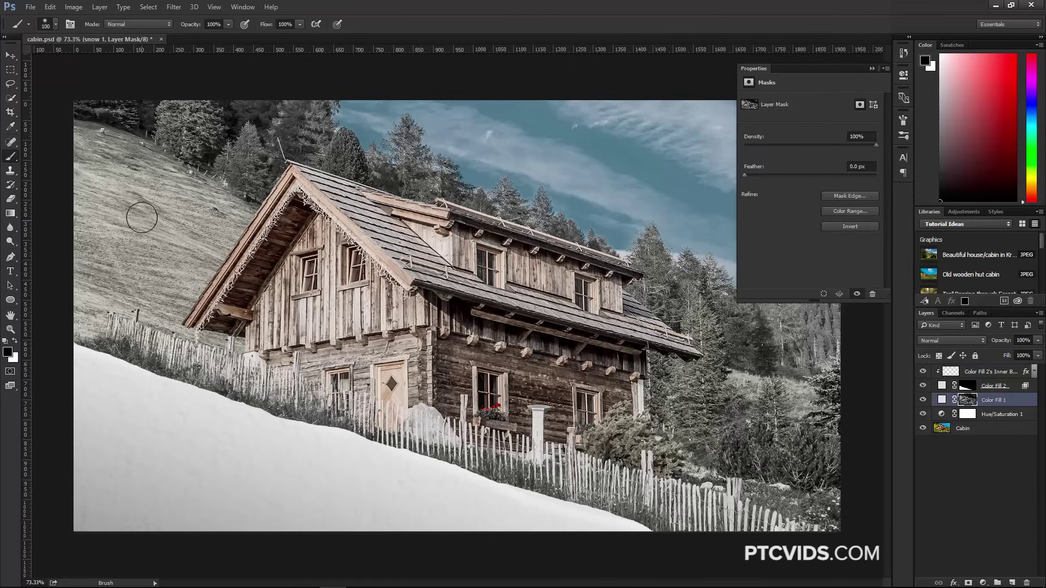
click(15, 340)
mouse_move(109, 277)
mouse_down()
mouse_move(84, 255)
mouse_move(77, 217)
mouse_move(92, 317)
mouse_move(121, 296)
mouse_move(145, 251)
mouse_move(186, 233)
mouse_move(183, 307)
mouse_move(199, 245)
mouse_move(231, 209)
mouse_move(236, 217)
mouse_move(194, 262)
mouse_move(155, 262)
mouse_move(141, 246)
mouse_move(109, 262)
mouse_move(87, 253)
mouse_move(78, 127)
mouse_move(227, 207)
mouse_move(233, 198)
mouse_move(218, 207)
mouse_move(108, 180)
mouse_move(110, 193)
mouse_move(183, 194)
mouse_move(142, 229)
mouse_move(159, 240)
mouse_move(133, 287)
mouse_move(98, 288)
mouse_move(87, 309)
mouse_move(77, 244)
mouse_move(129, 229)
mouse_up()
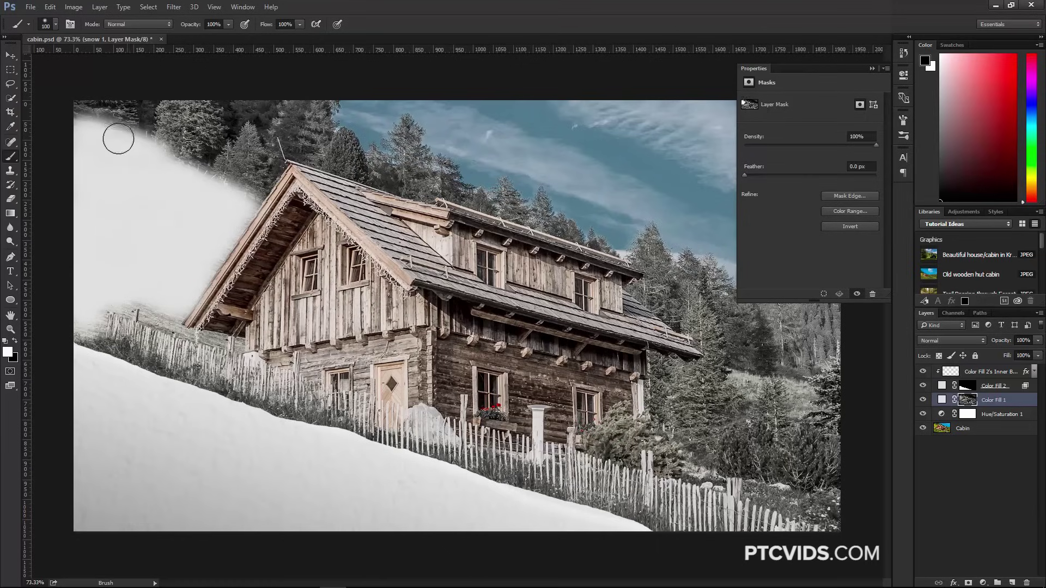
Fade the last brush stroke on the hillside to about 36% opacity
click(52, 11)
click(65, 55)
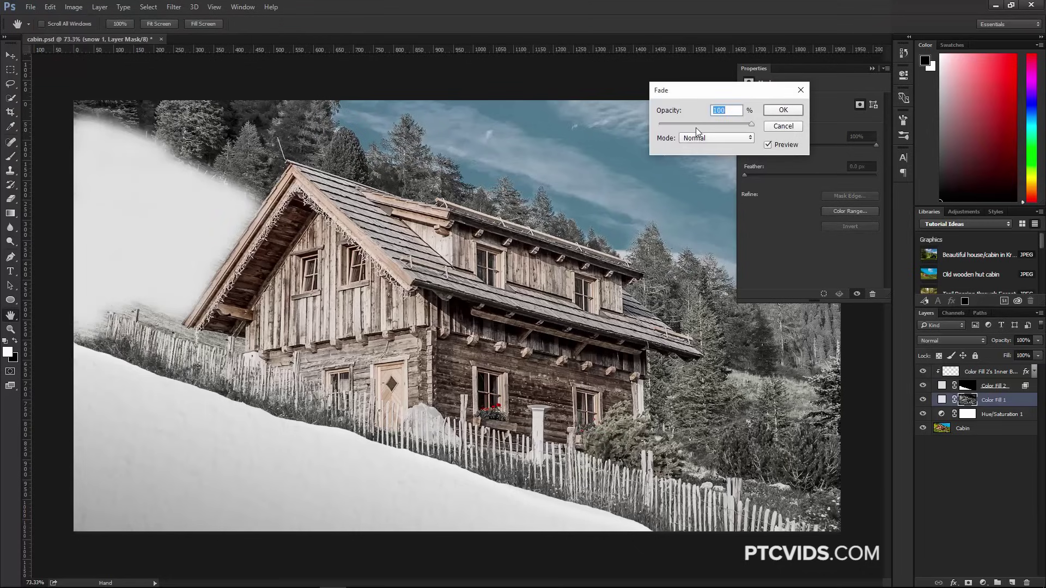
drag(667, 125, 686, 126)
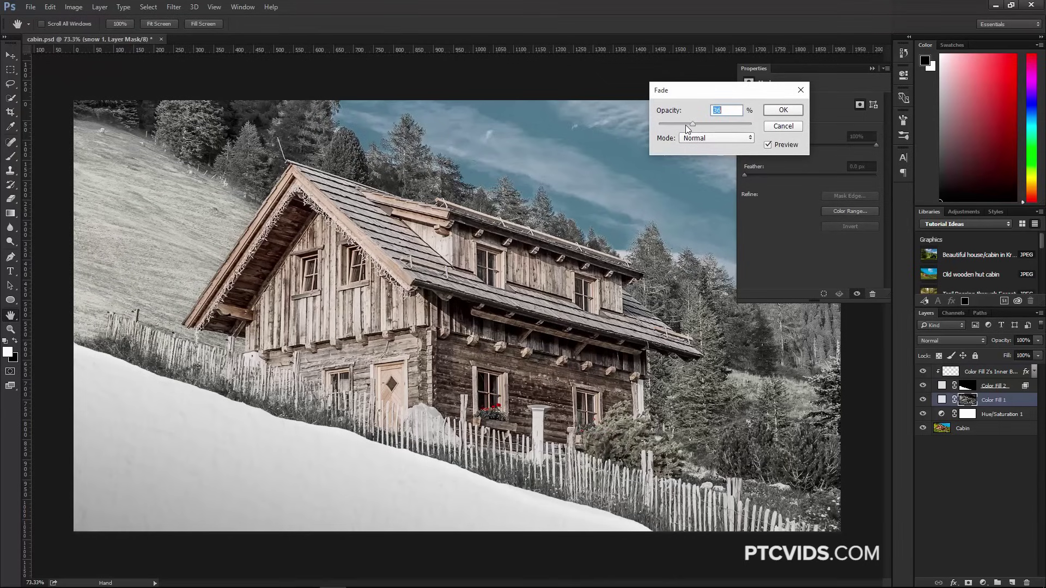
click(782, 110)
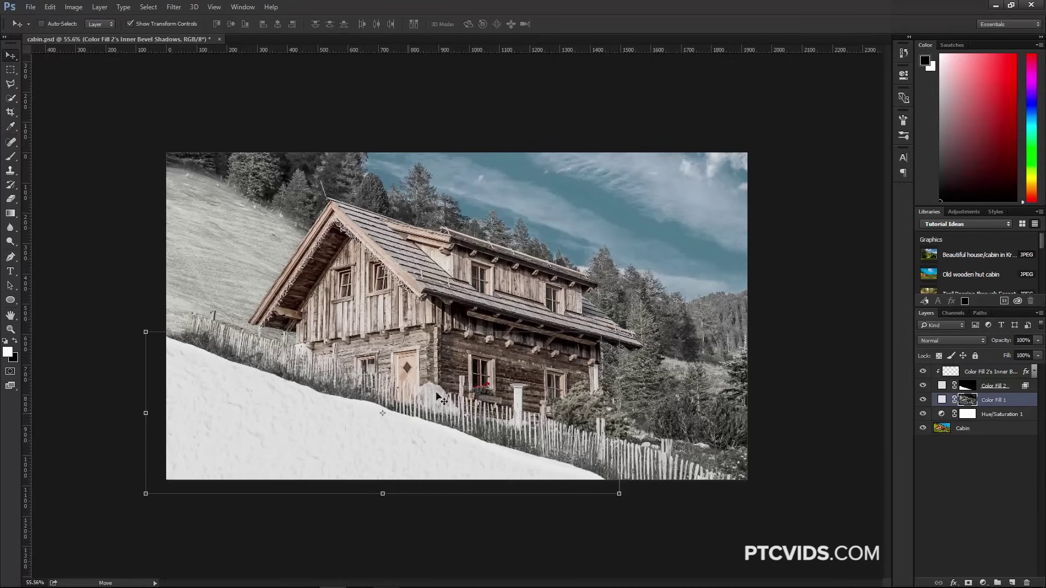
Rename the Color Fill 2 layer "Snow hill" and the Color Fill 1 layer "snow tree"
double_click(996, 386)
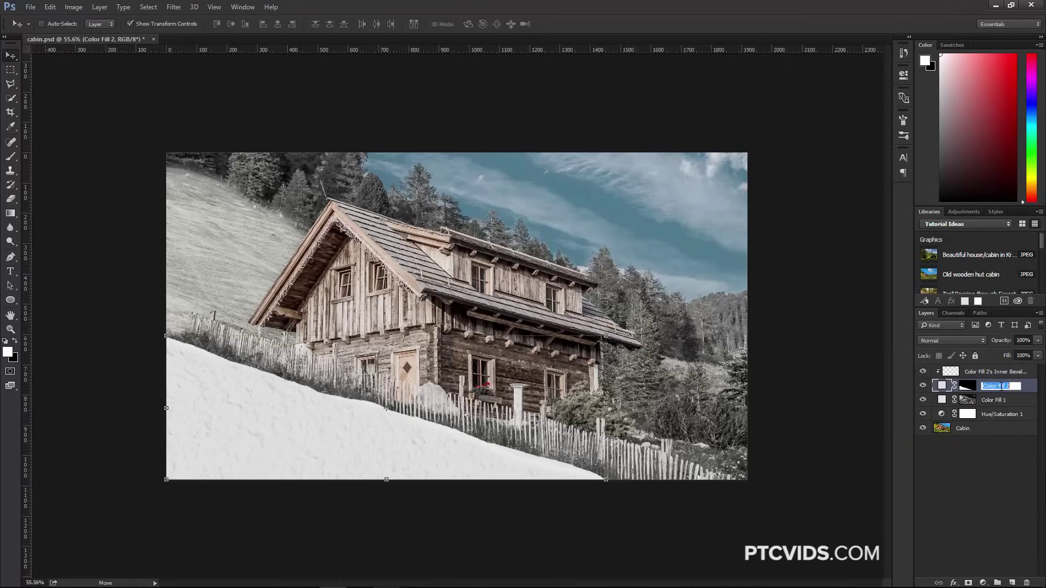
text(Snow hill)
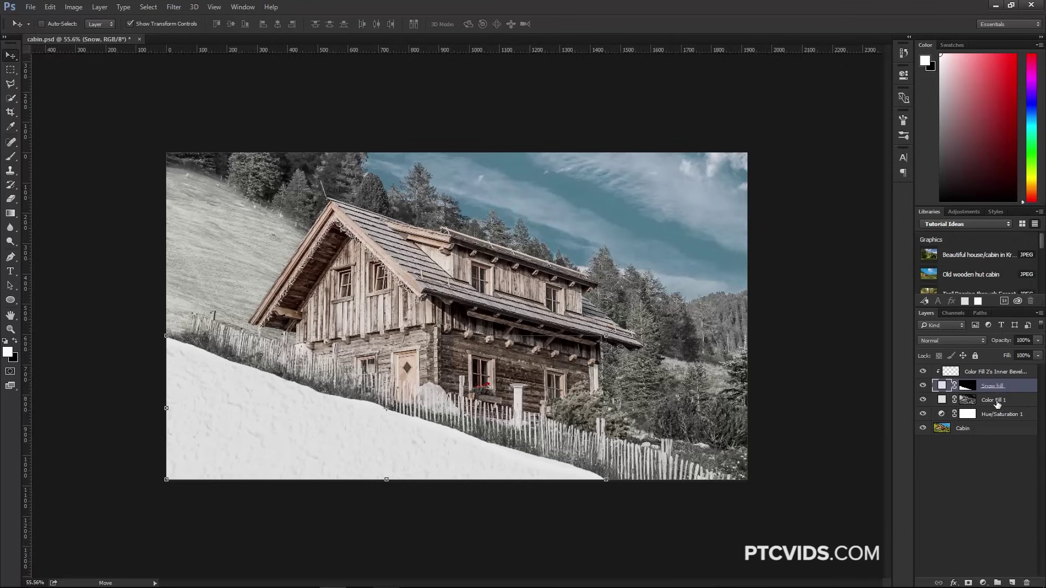
double_click(1002, 401)
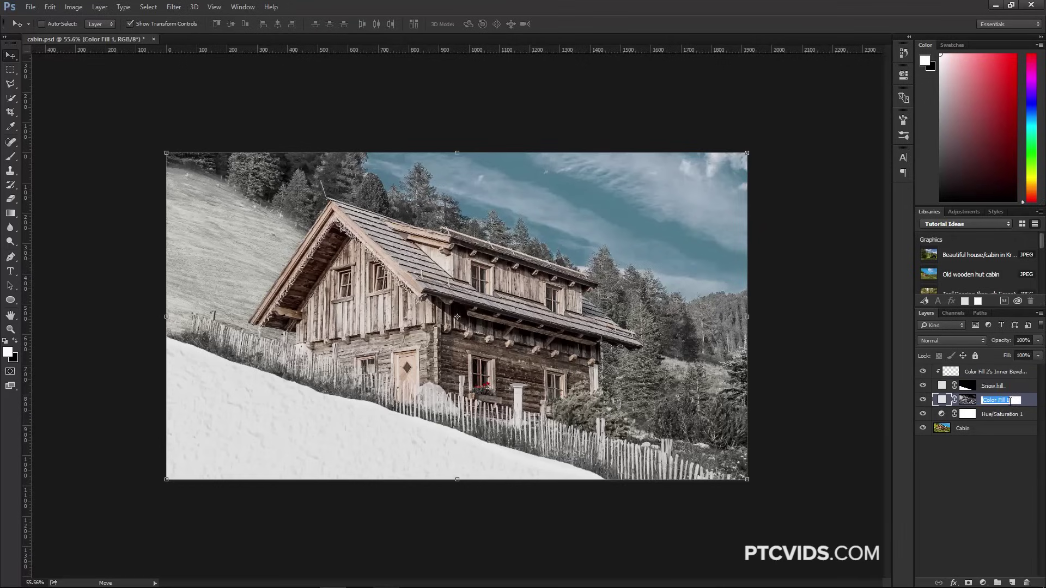
text(snow tree)
Add a black-to-white linear Gradient Overlay to Snow hill at 73° and 47% scale, repositioned to follow the slope
click(1022, 389)
double_click(1023, 387)
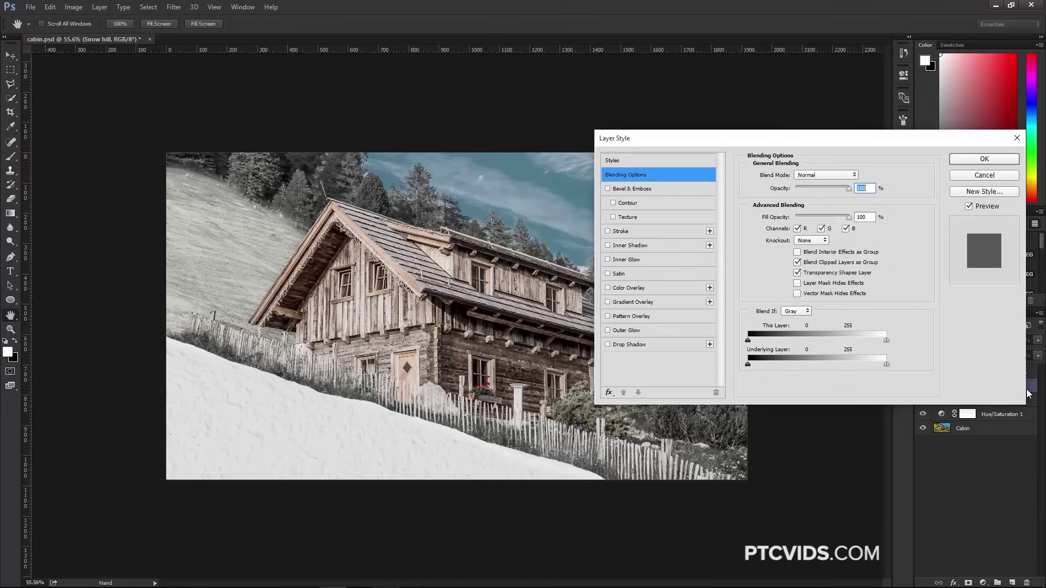
click(640, 304)
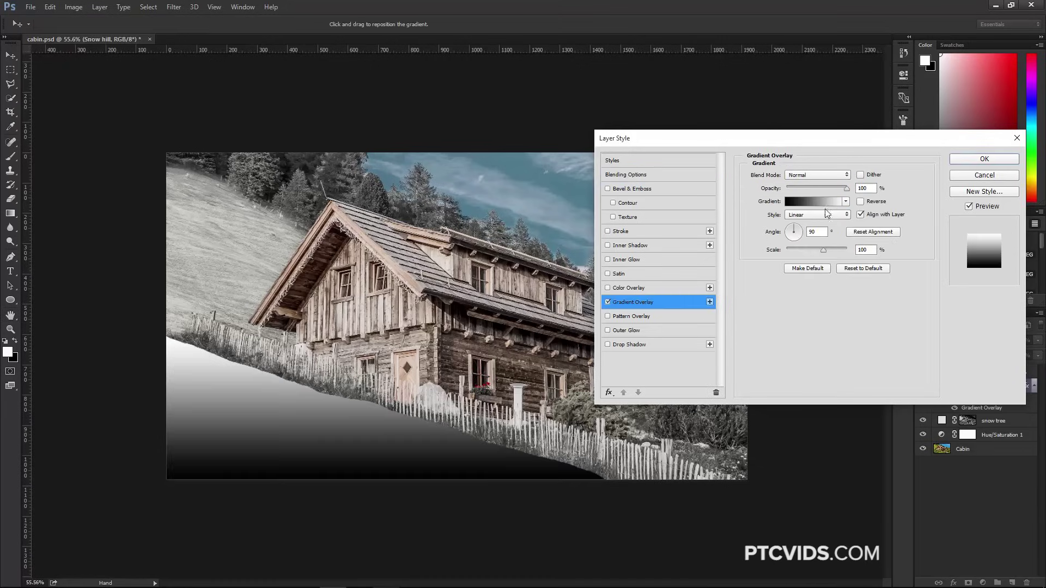
drag(825, 251, 795, 256)
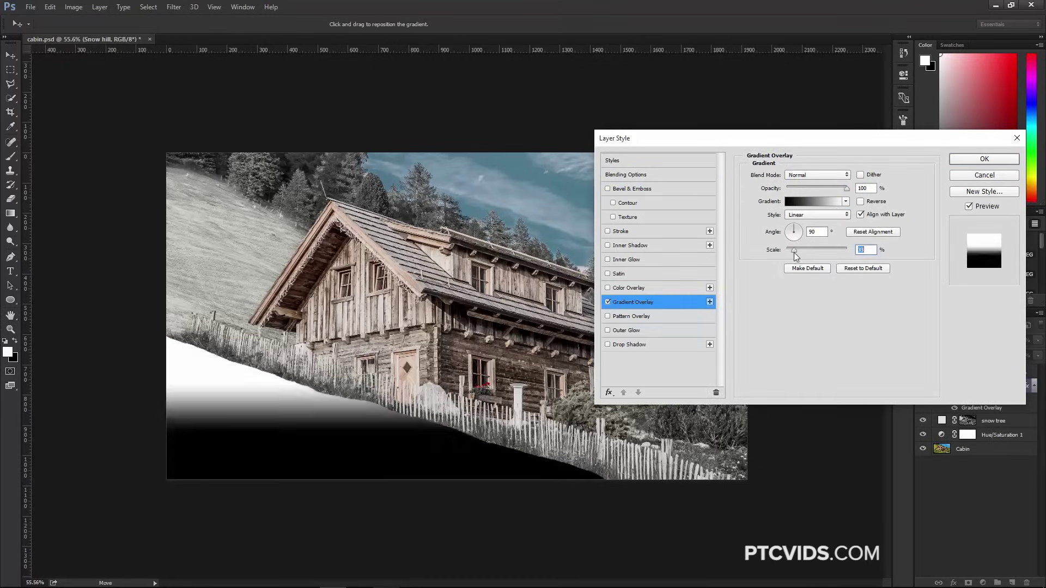
click(796, 225)
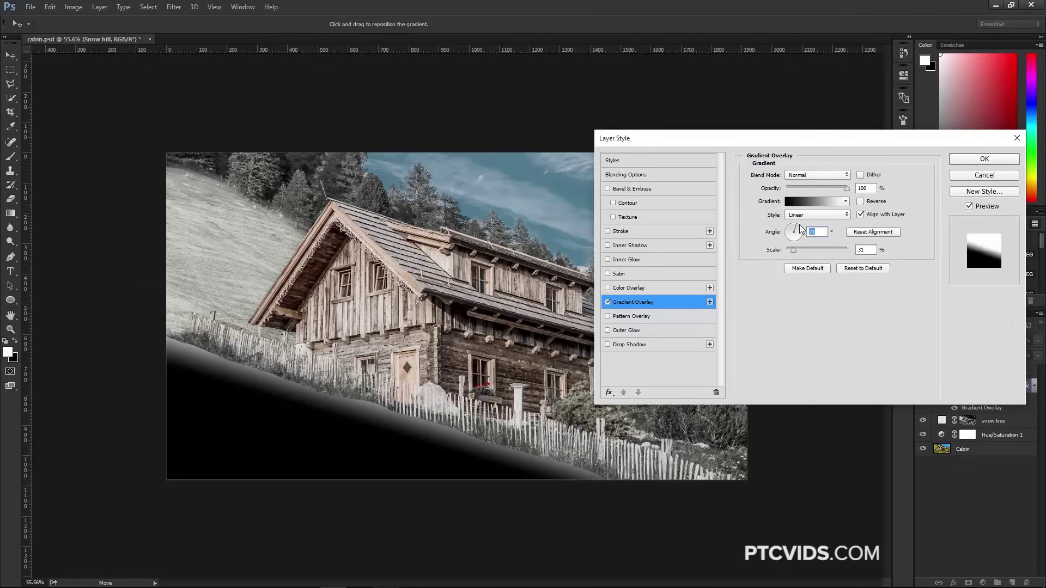
drag(506, 329, 529, 415)
drag(794, 252, 796, 257)
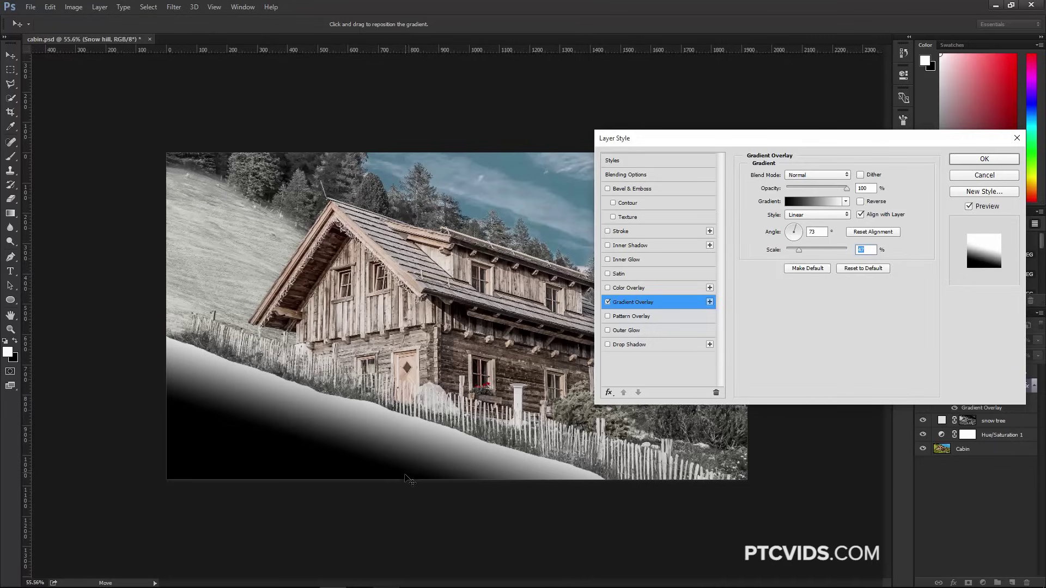
drag(408, 479, 409, 482)
Lower the Gradient Overlay opacity to 23%, compare it with the preview off, apply the style and collapse the layer's effects list
drag(852, 191, 800, 202)
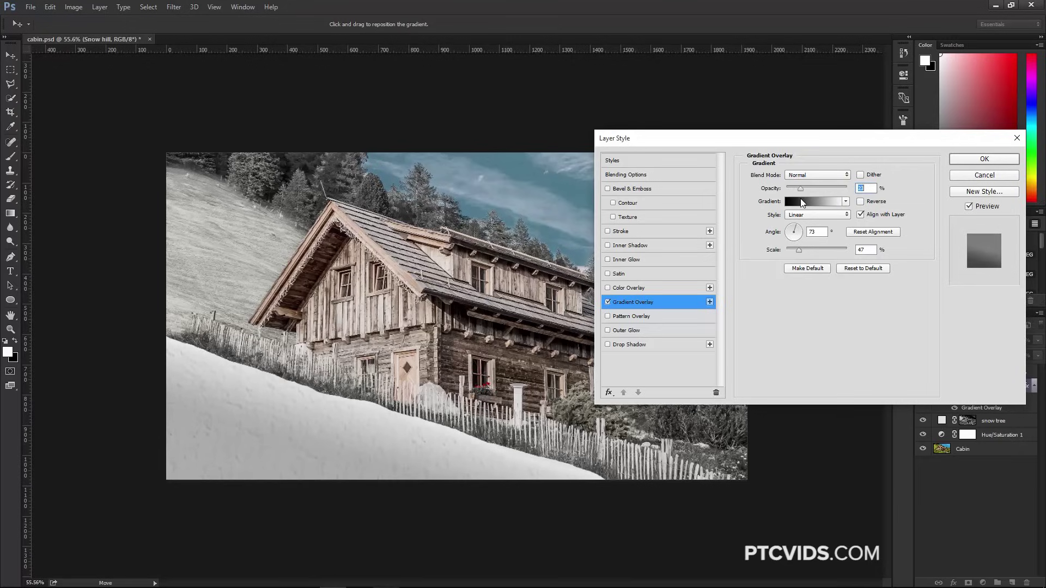
click(969, 208)
click(969, 207)
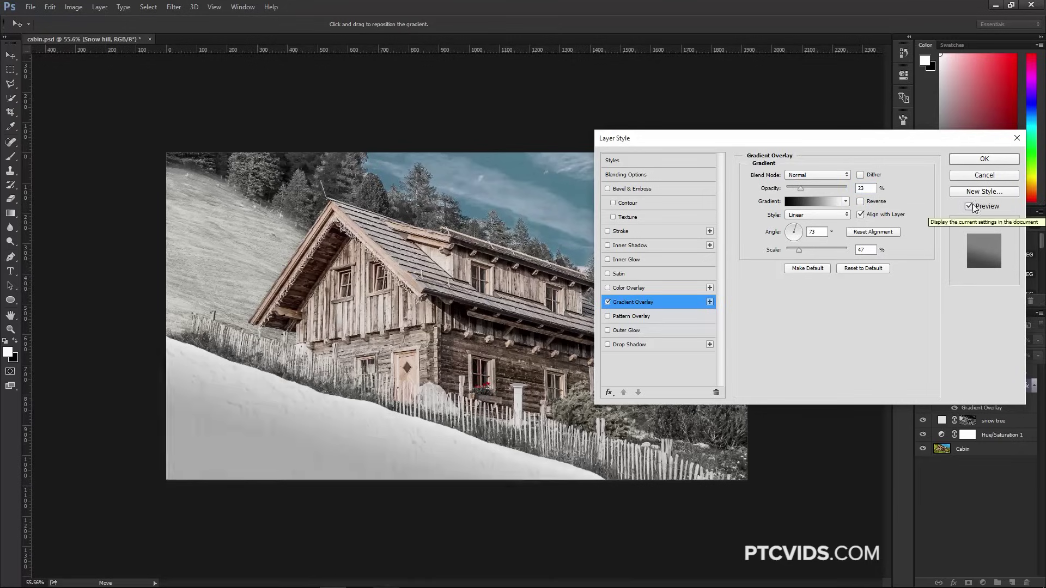
click(984, 159)
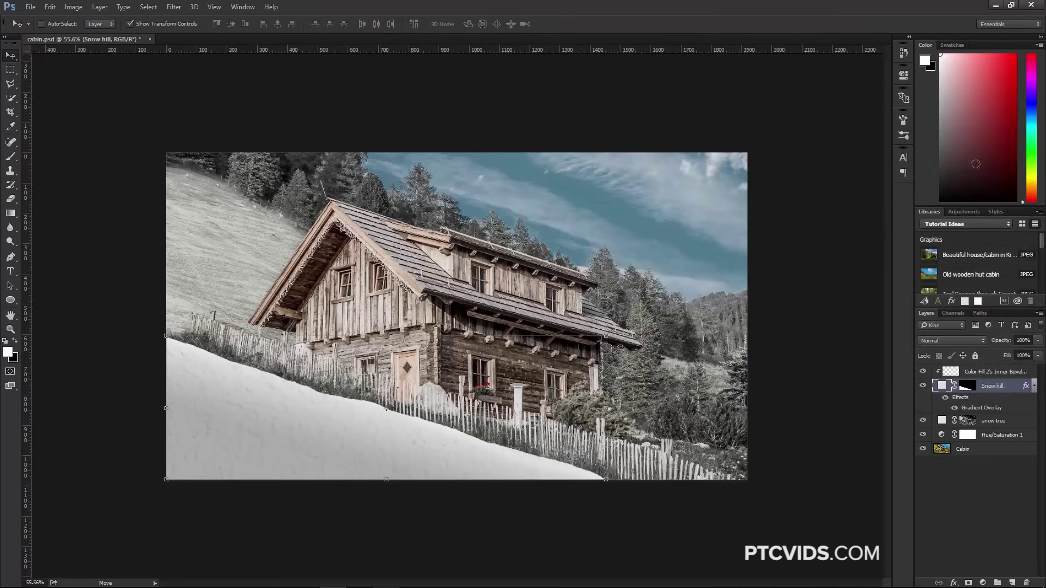
click(1035, 385)
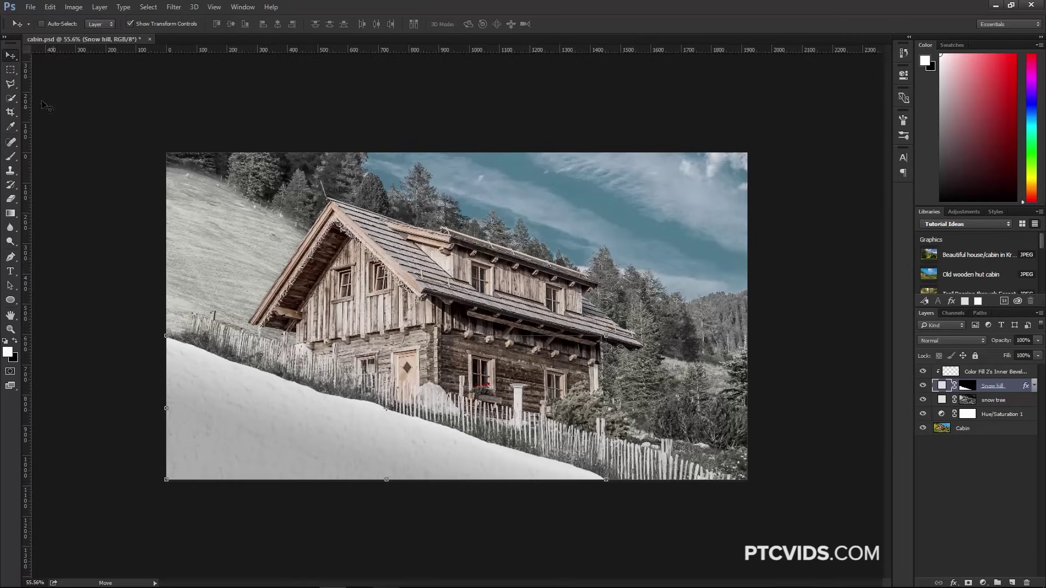
Select the cabin's main roof surface with the Polygonal Lasso, tracing the eave and going around the dormer
click(10, 84)
click(58, 97)
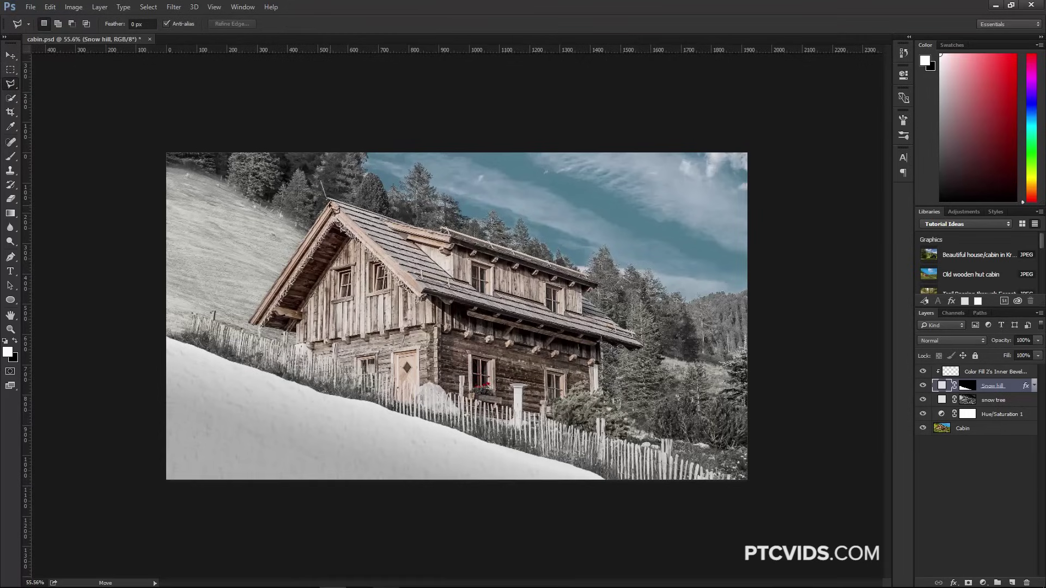
click(334, 209)
scroll(435, 295, up, 5)
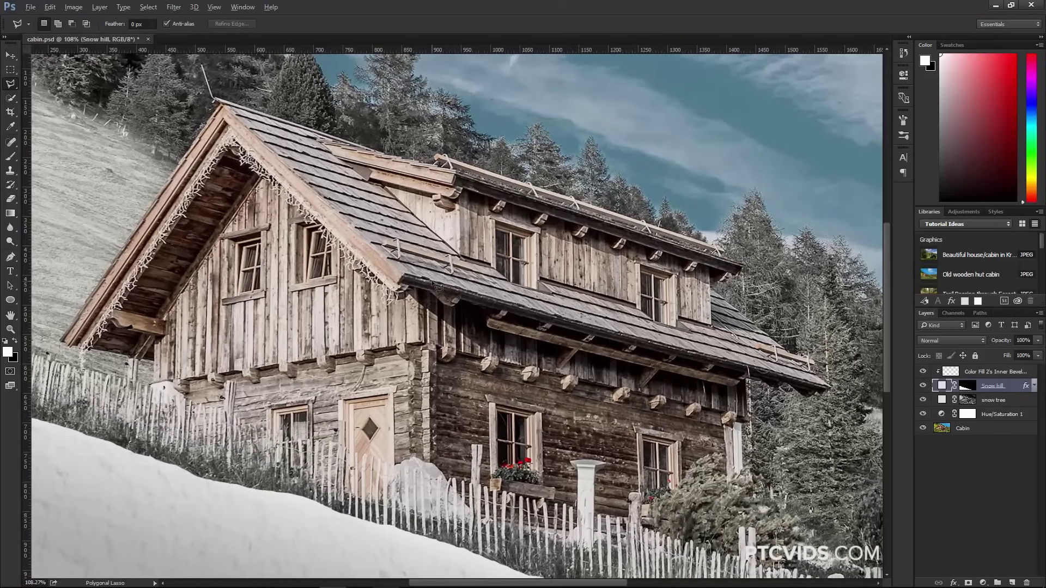
scroll(436, 285, up, 1)
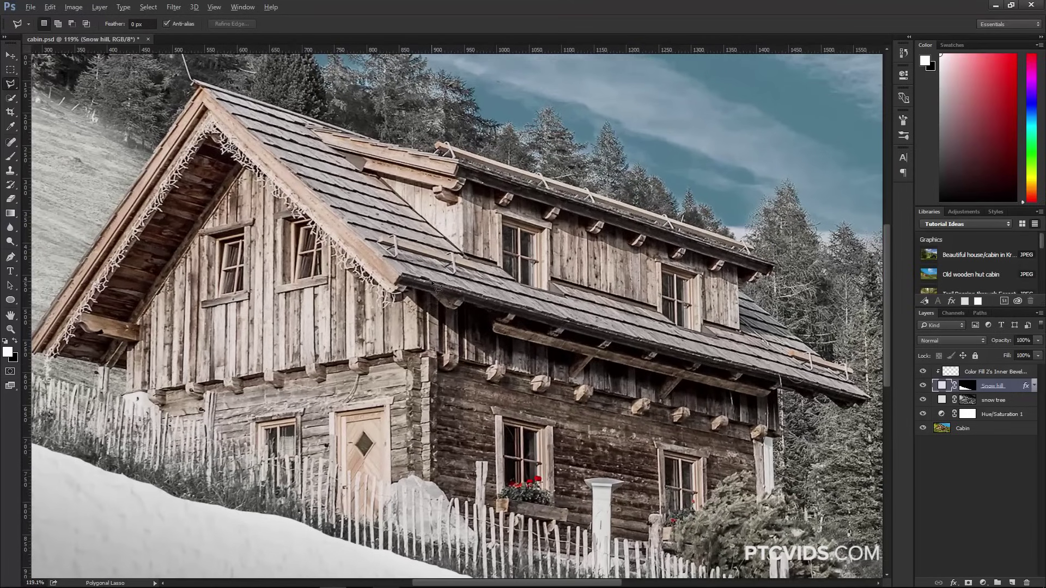
click(197, 85)
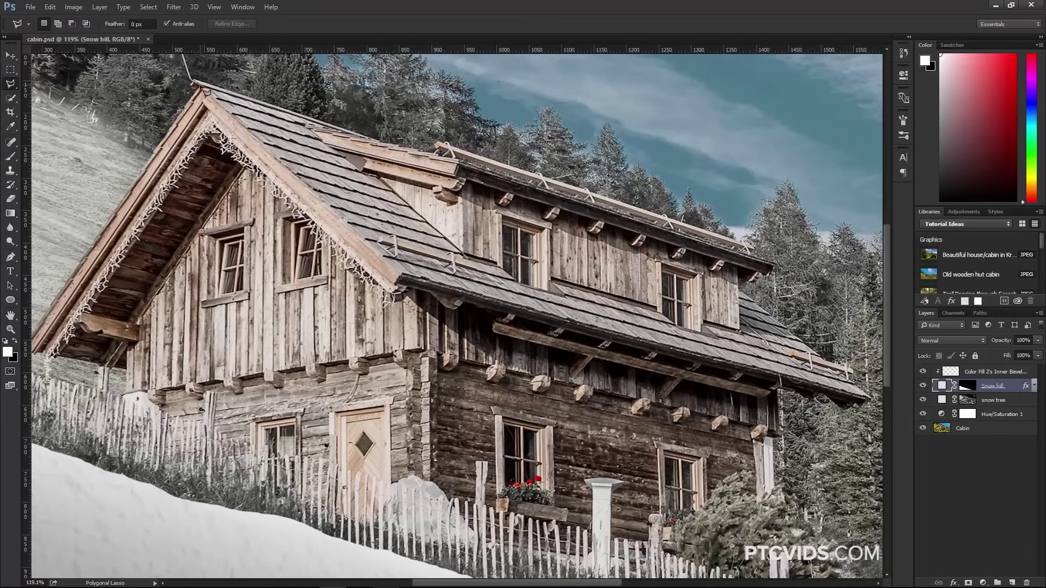
click(407, 282)
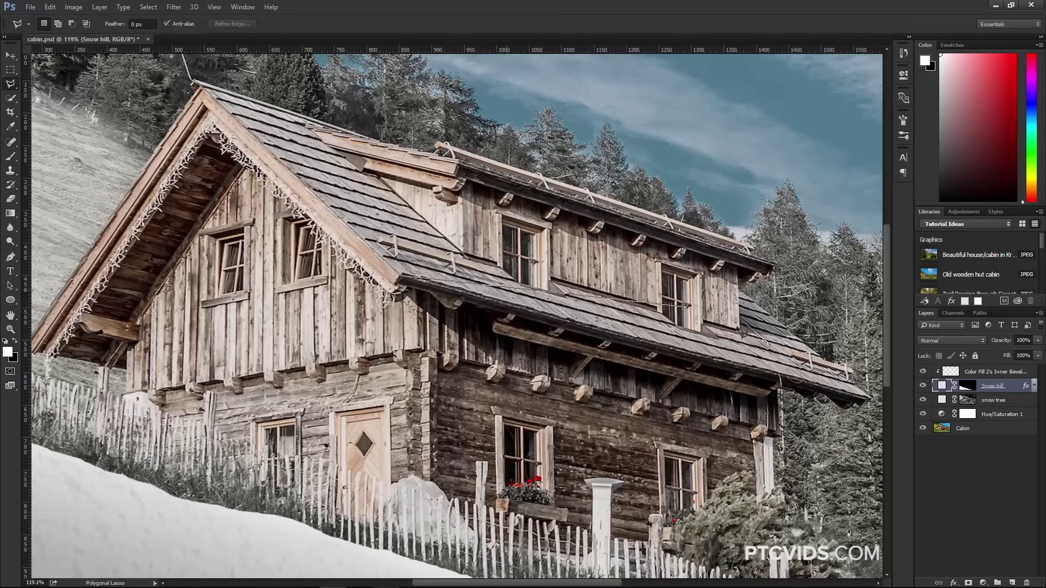
click(873, 405)
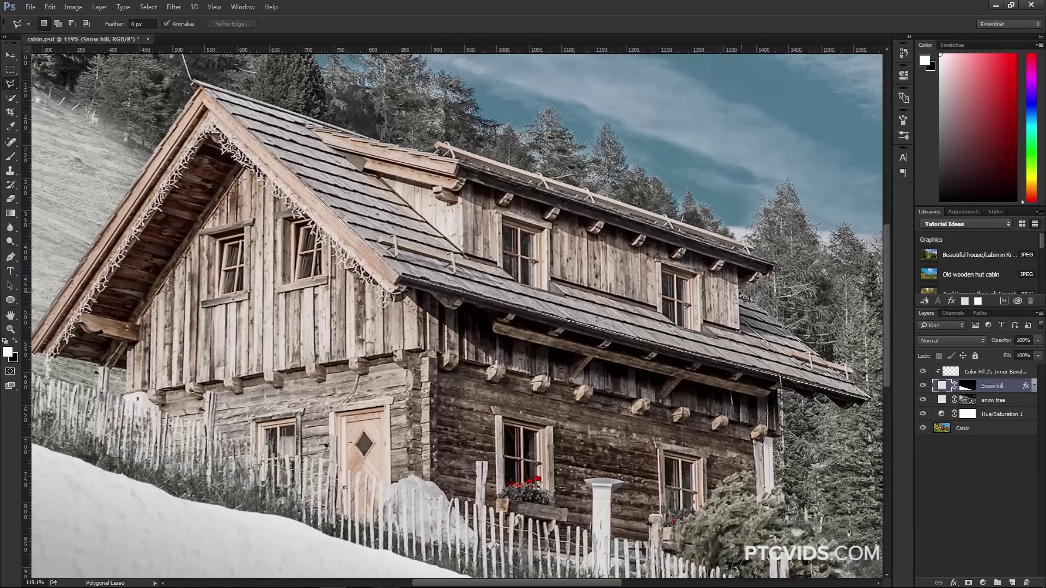
click(742, 295)
click(741, 329)
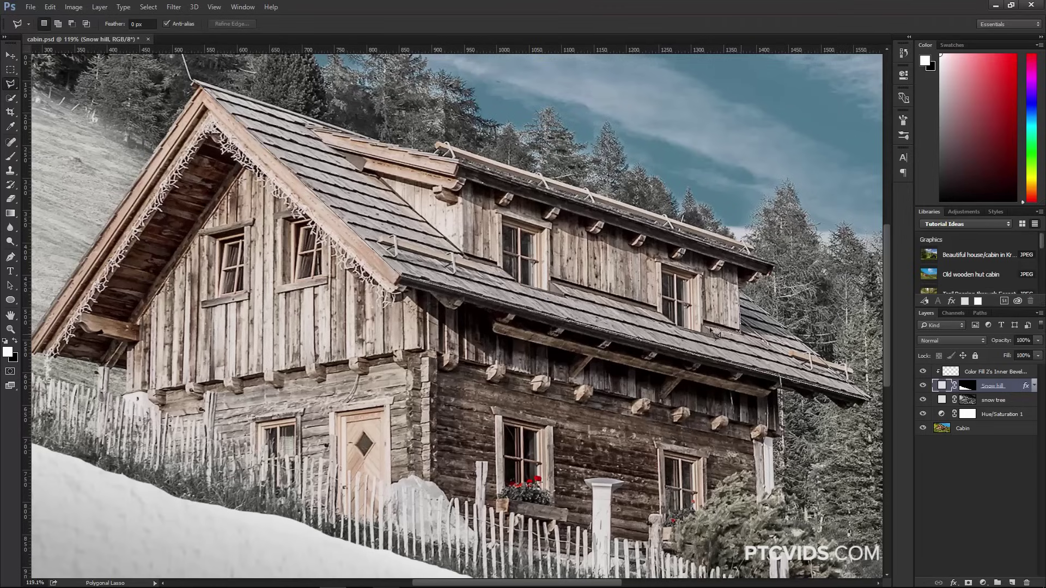
click(682, 337)
click(554, 283)
click(503, 272)
click(462, 257)
click(382, 180)
click(350, 155)
click(310, 127)
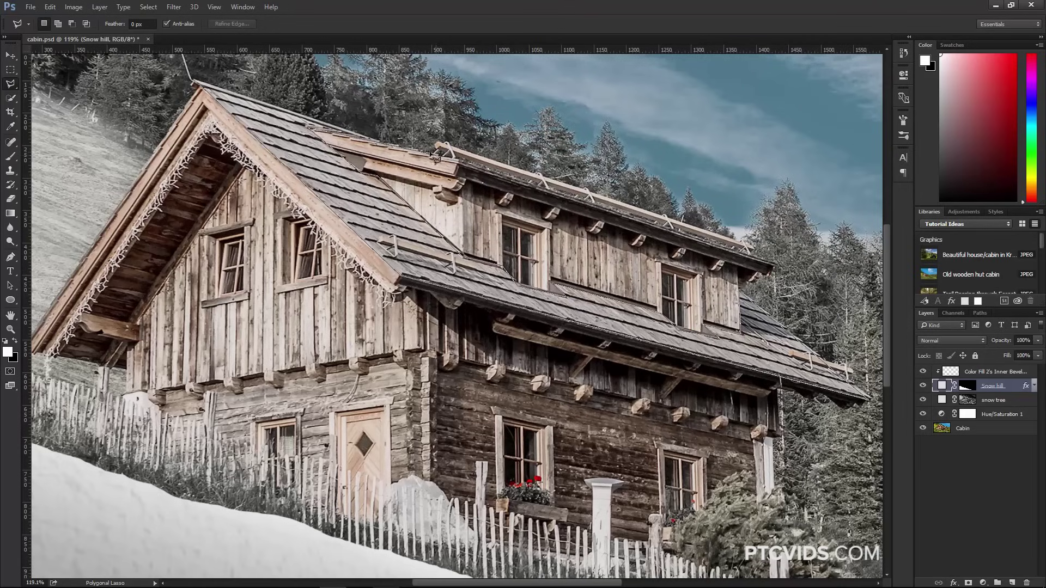
click(197, 83)
click(436, 148)
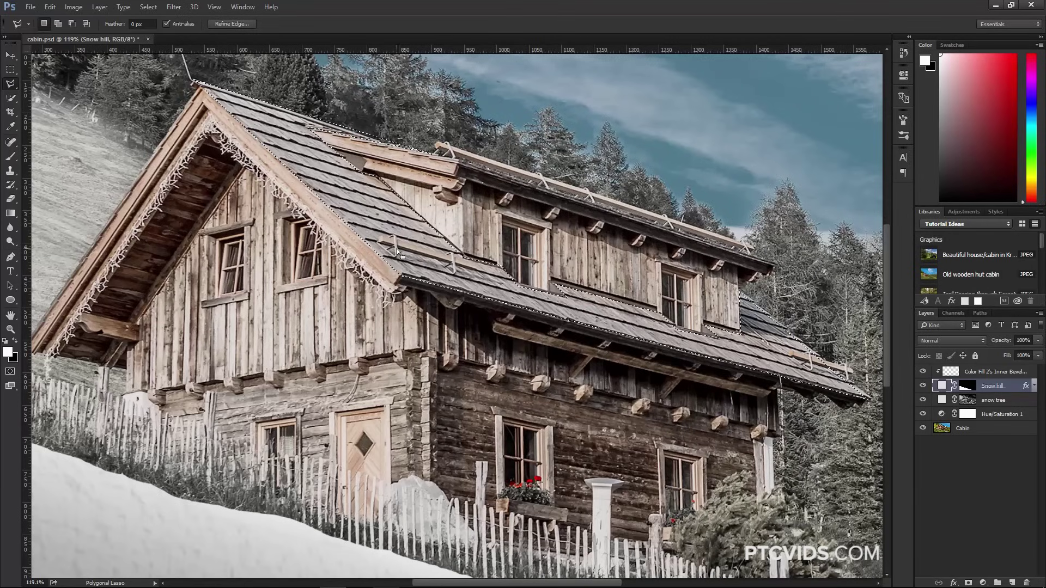
Add a Solid Color fill layer in light gray e0e0e0 above the bevel layer, masked to the roof selection
click(965, 373)
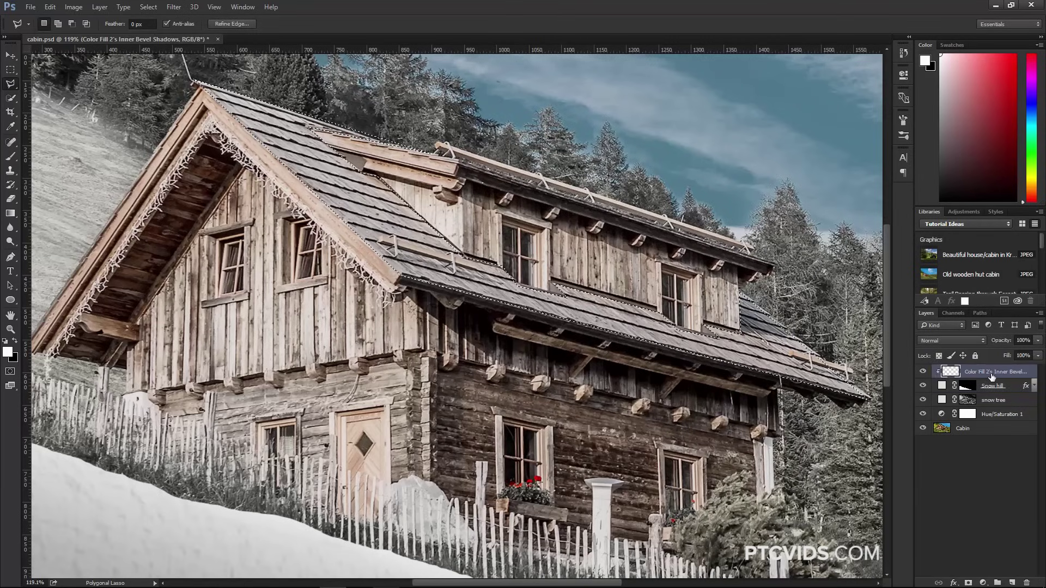
click(983, 582)
click(928, 343)
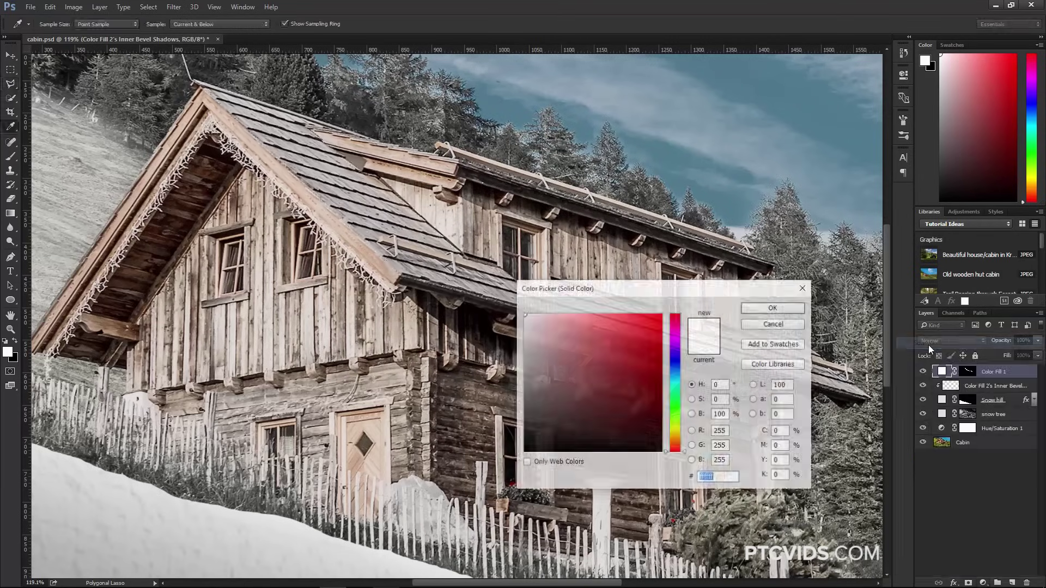
click(527, 329)
drag(527, 329, 520, 329)
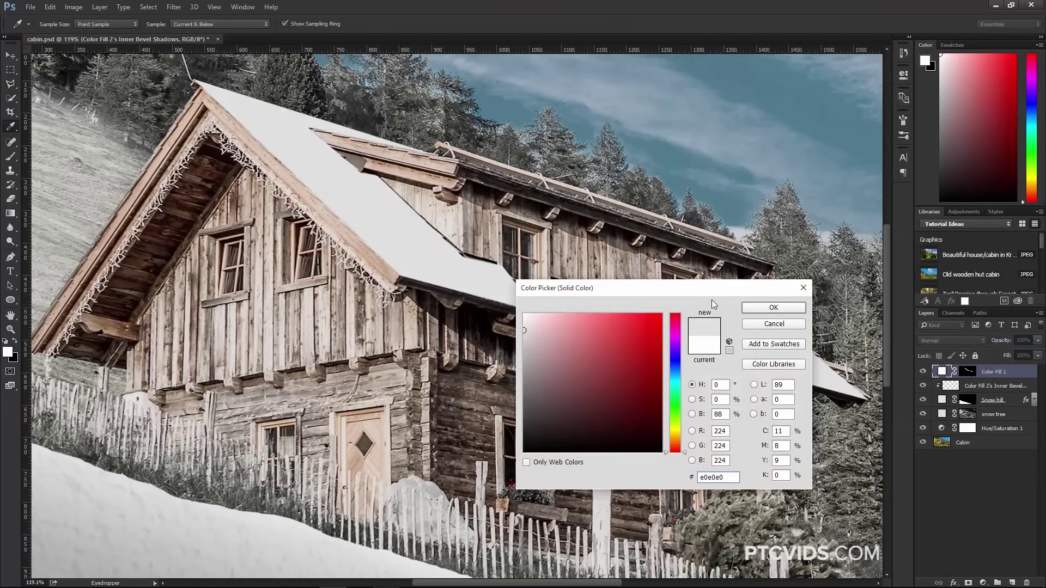
click(766, 307)
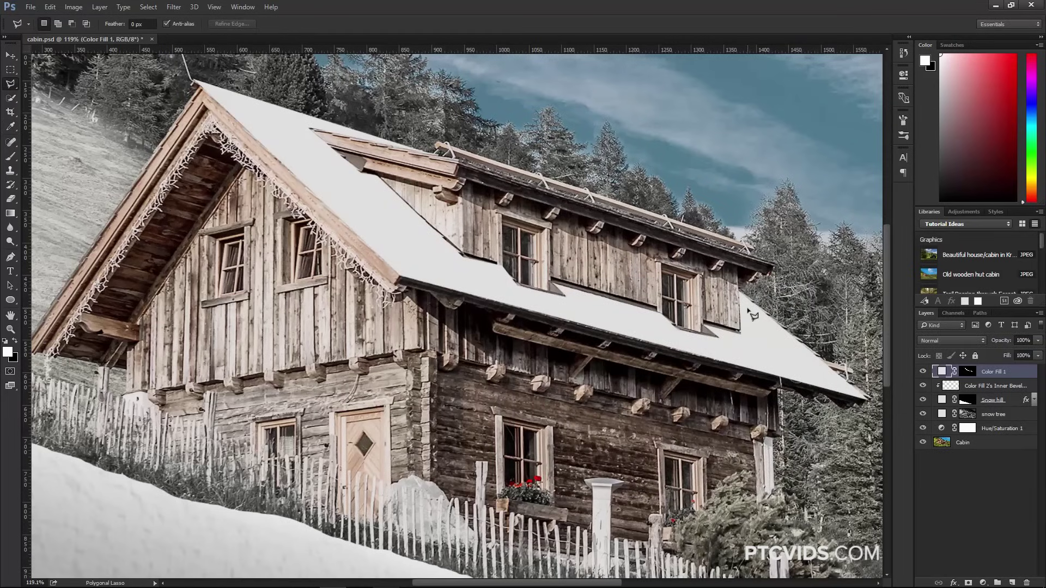
On Color Fill 1's mask, paint uneven snow edges along the front gable slope and the long lower eave with a 10 px brush
click(968, 371)
click(11, 158)
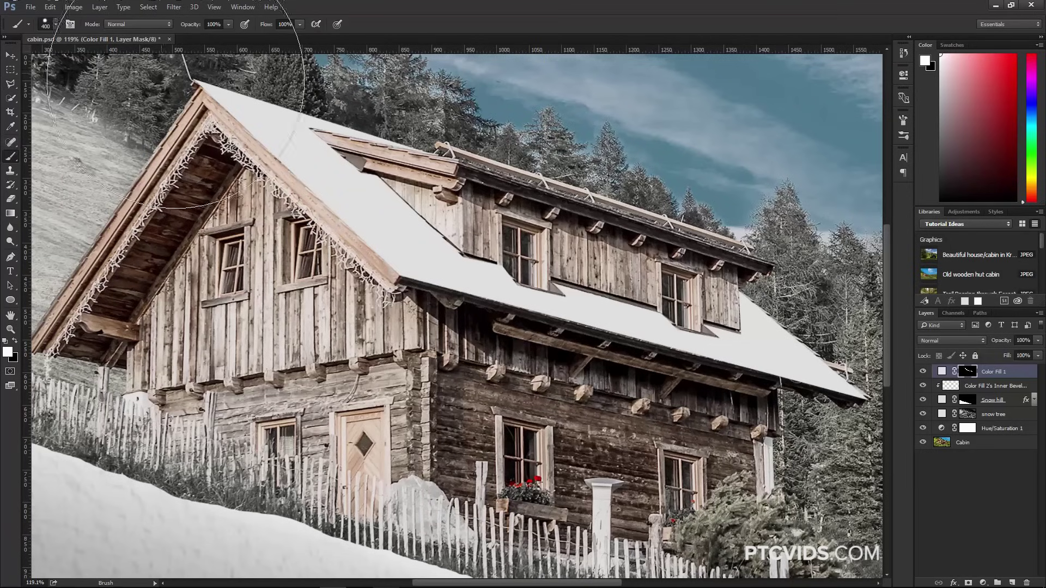
click(56, 25)
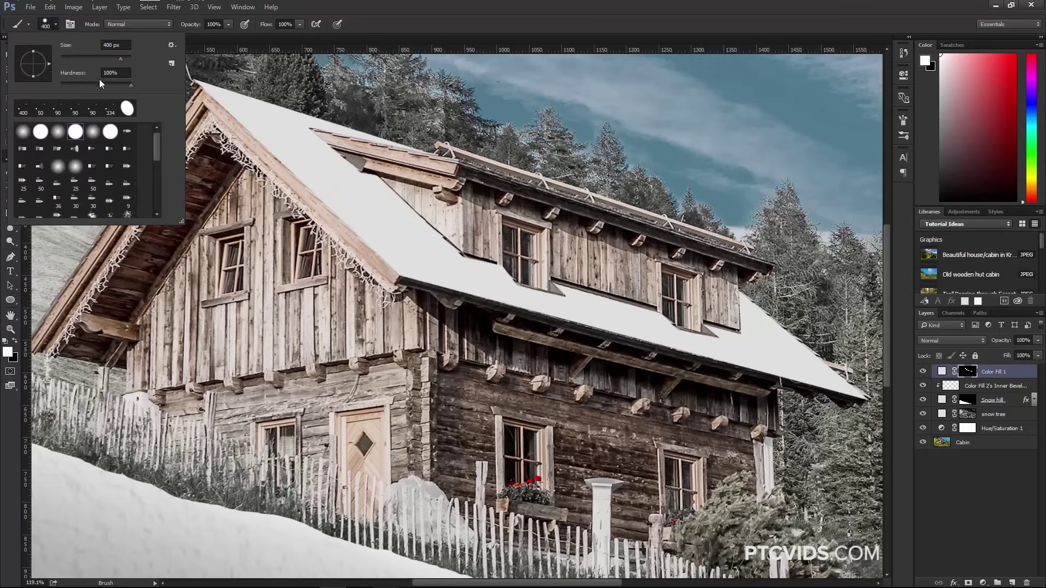
key(shift+Tab)
text(27)
key(Return)
key(Return)
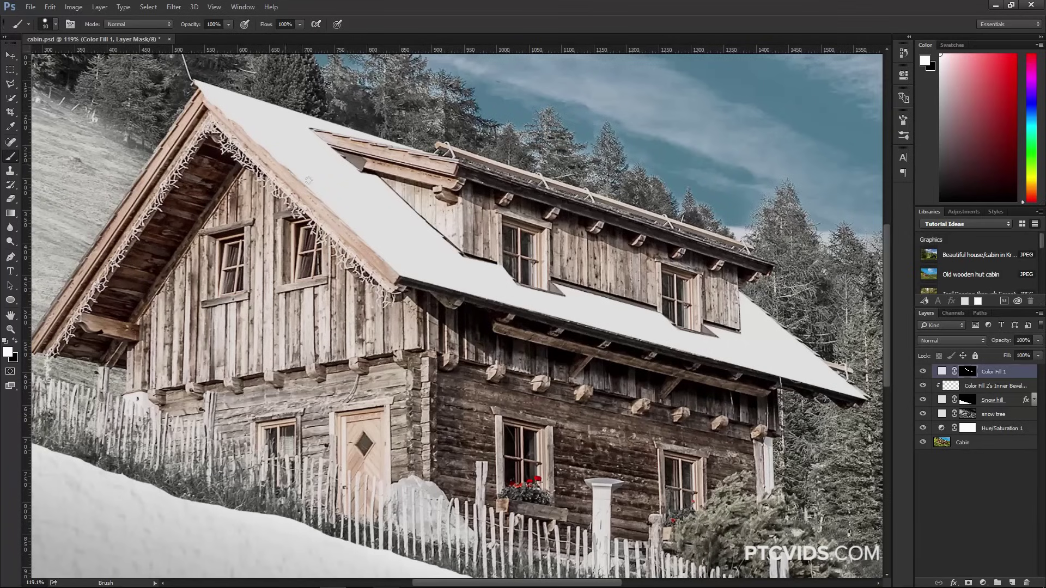
mouse_move(291, 169)
mouse_down()
mouse_move(396, 270)
mouse_move(417, 277)
mouse_up()
drag(864, 399, 404, 280)
drag(491, 298, 693, 327)
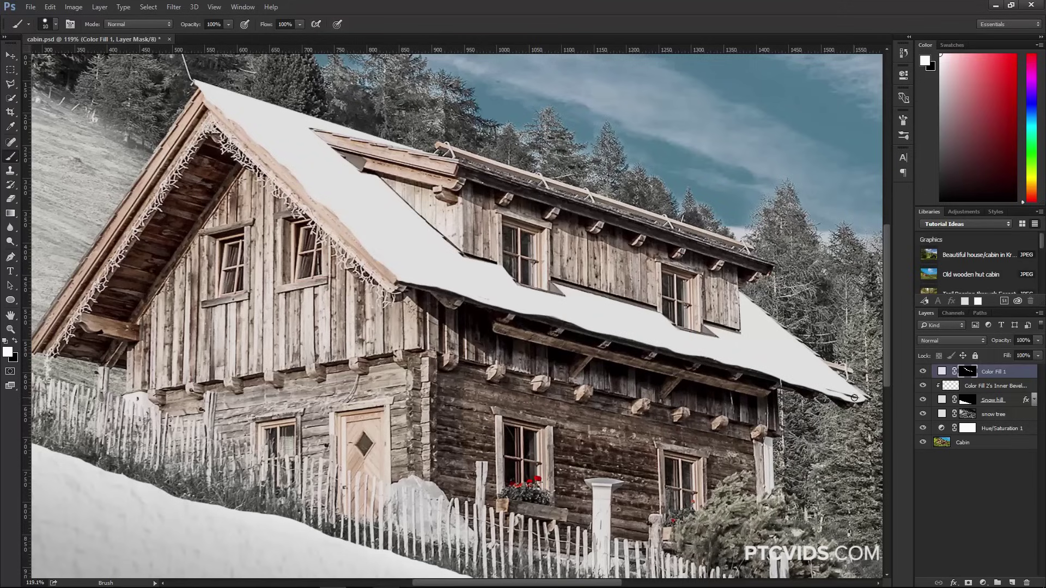
Paint irregular snow edges on the mask along the far end of the roof and around the base of the dormer
mouse_move(854, 394)
mouse_down()
mouse_move(823, 363)
mouse_move(841, 370)
mouse_move(749, 298)
mouse_up()
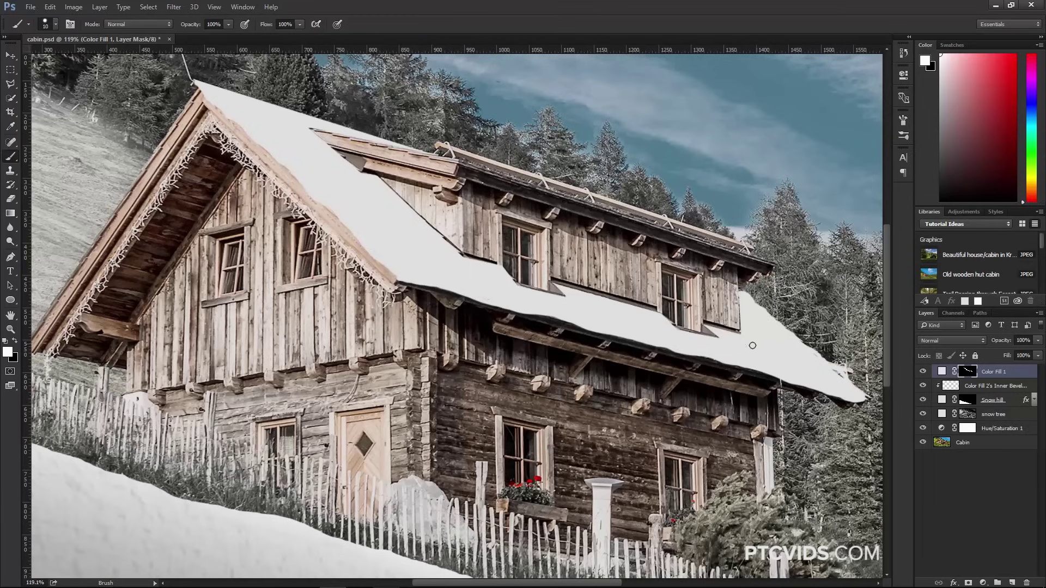
mouse_move(712, 326)
mouse_down()
mouse_move(745, 335)
mouse_move(690, 334)
mouse_move(564, 288)
mouse_move(653, 314)
mouse_up()
mouse_move(556, 300)
mouse_down()
mouse_move(496, 270)
mouse_move(386, 187)
mouse_up()
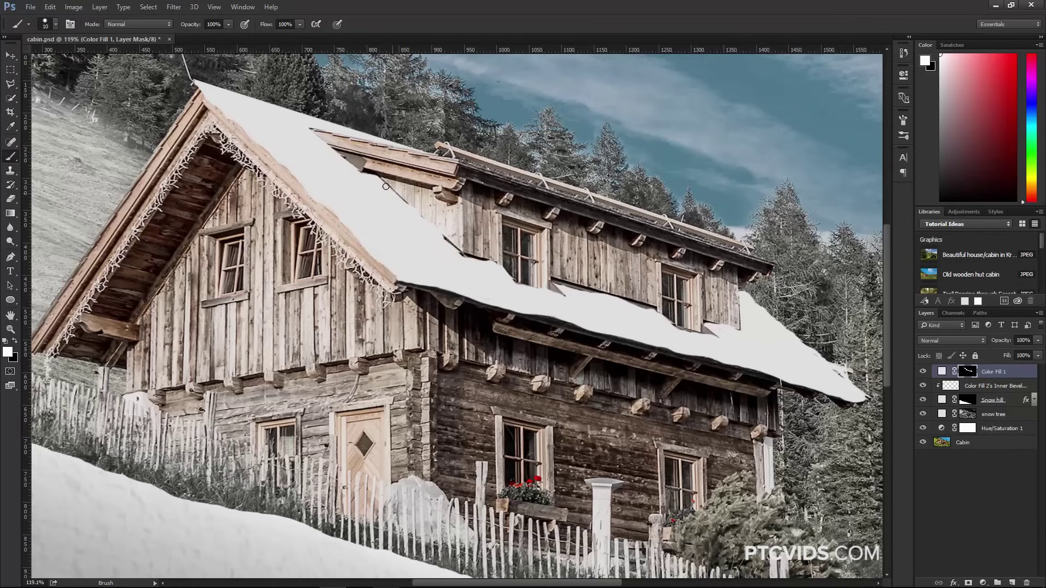
Paint snow over the dormer's roof, from its junction with the main roof along the full length of its ridge and eave
drag(322, 131, 579, 191)
mouse_move(501, 176)
mouse_down()
mouse_move(728, 246)
mouse_move(660, 225)
mouse_up()
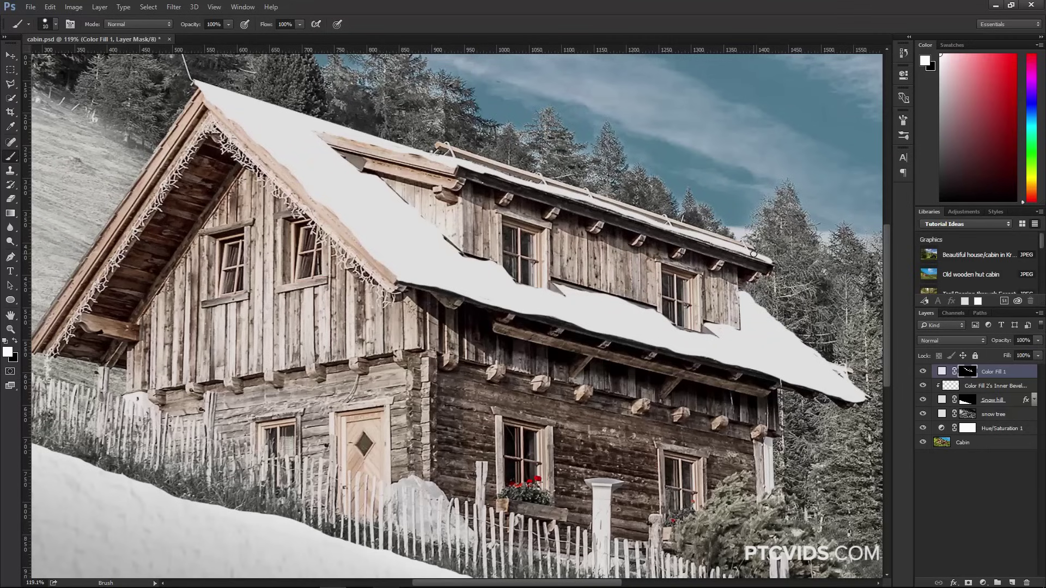
drag(753, 254, 517, 183)
mouse_move(438, 148)
mouse_down()
mouse_move(678, 227)
mouse_move(442, 151)
mouse_move(632, 212)
mouse_up()
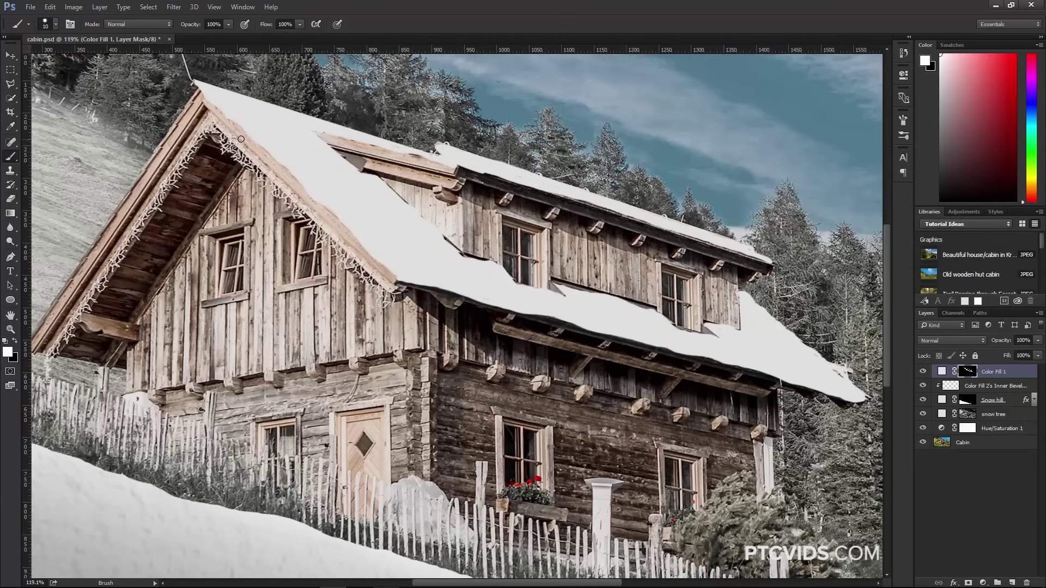
Paint a thin band of snow along the outer edge of the gable's far roof slope, from the lower eave up to the peak
scroll(108, 307, left, 3)
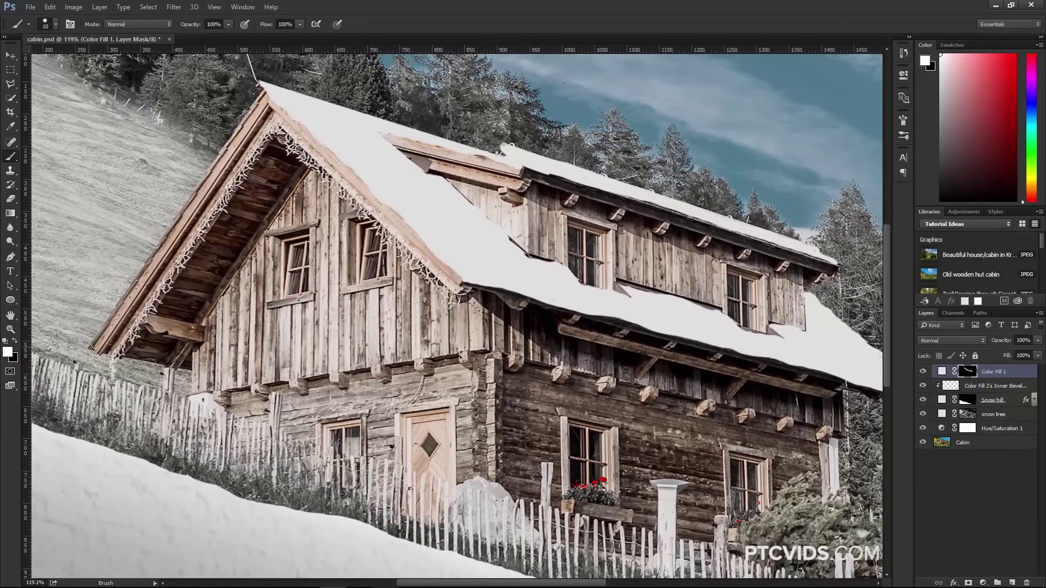
drag(89, 347, 259, 94)
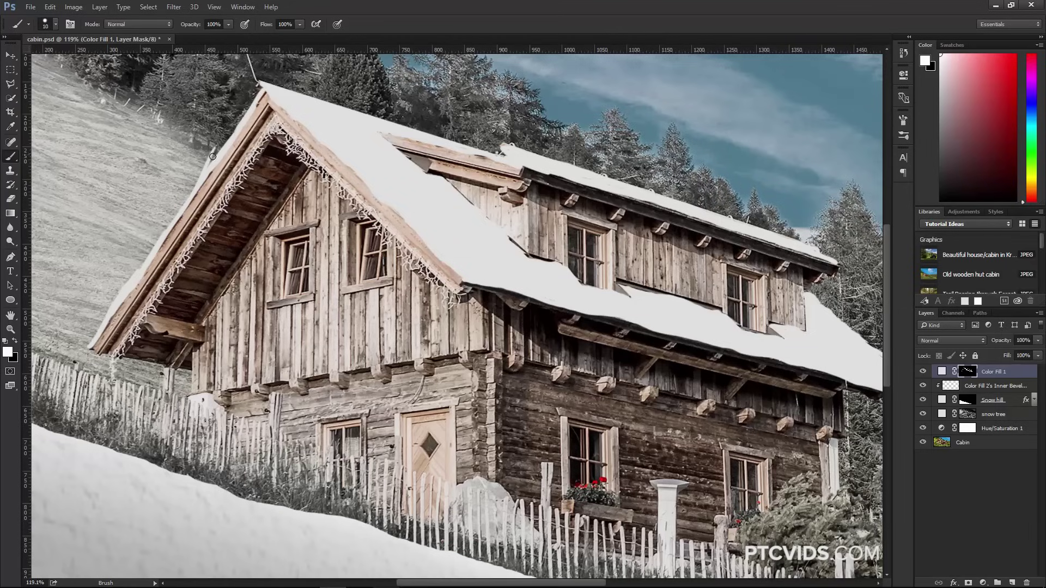
key(x)
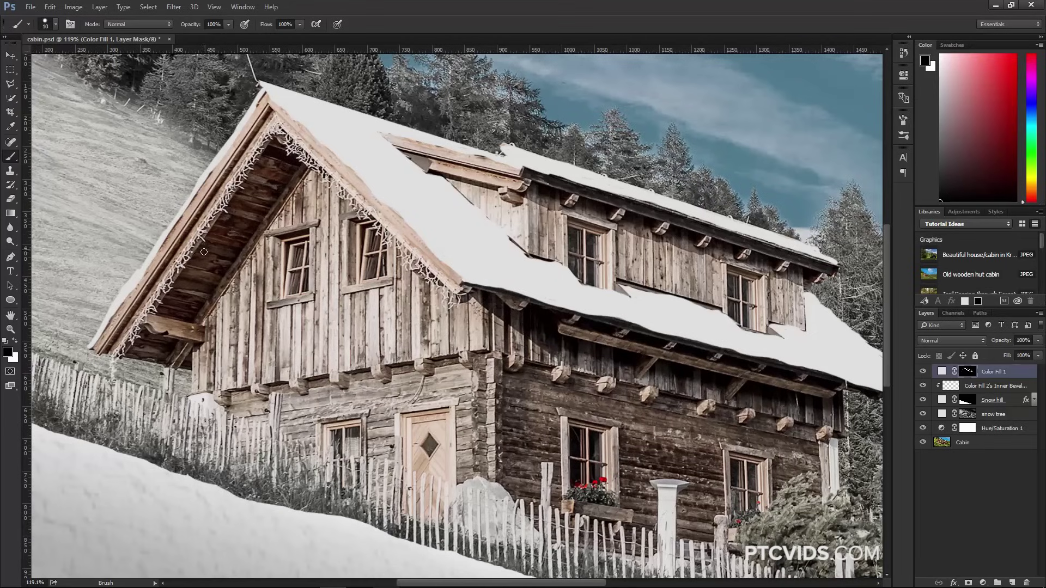
key(x)
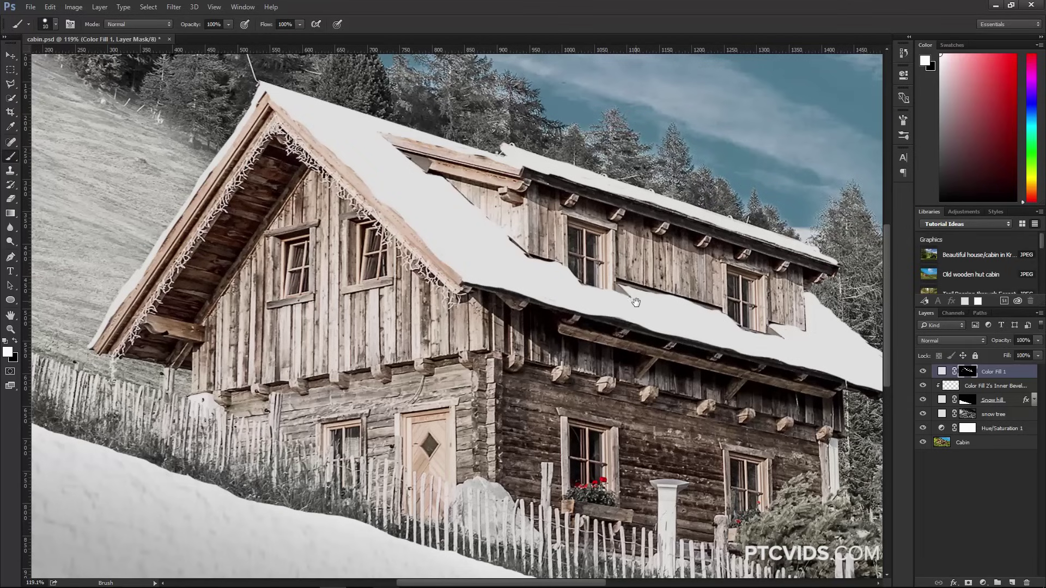
Apply a Bevel & Emboss with Texture to Color Fill 1, with texture scale 480% and depth +18%
drag(635, 303, 558, 300)
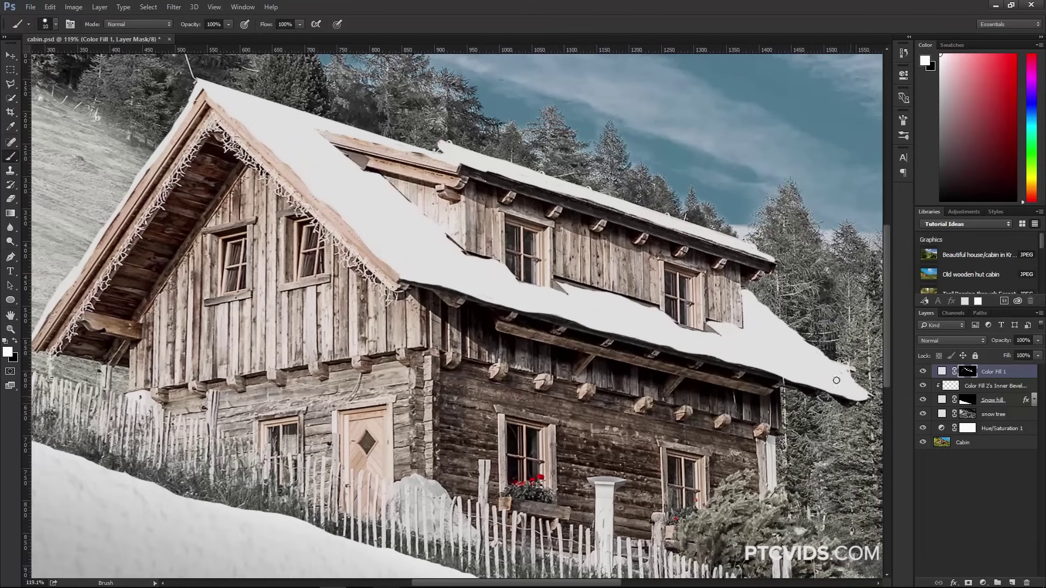
double_click(1028, 373)
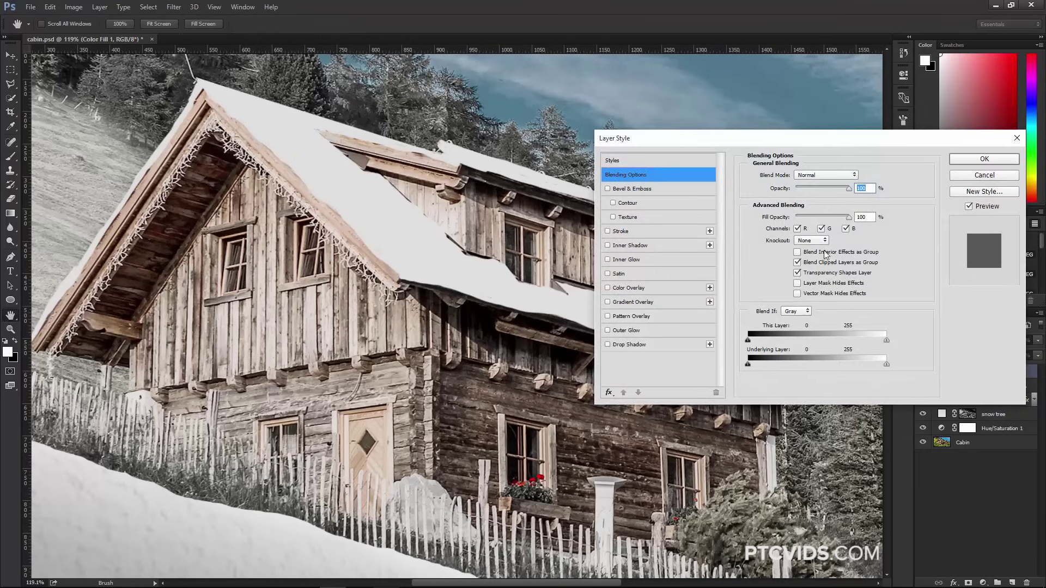
click(629, 189)
click(633, 217)
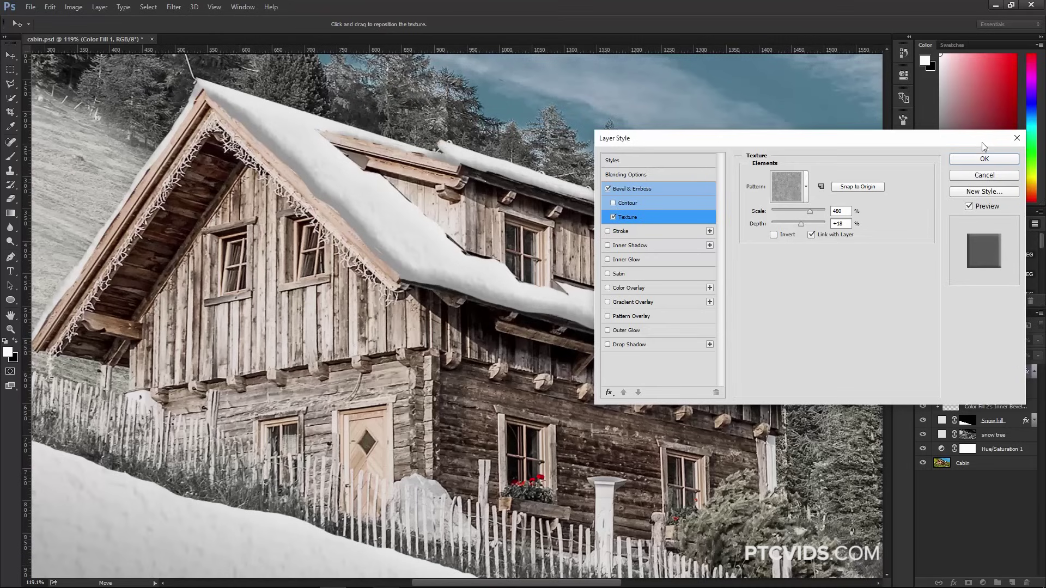
click(979, 164)
On Color Fill 1's mask, paint extra snow at the near end of the dormer ridge and on the protruding log ends
key(b)
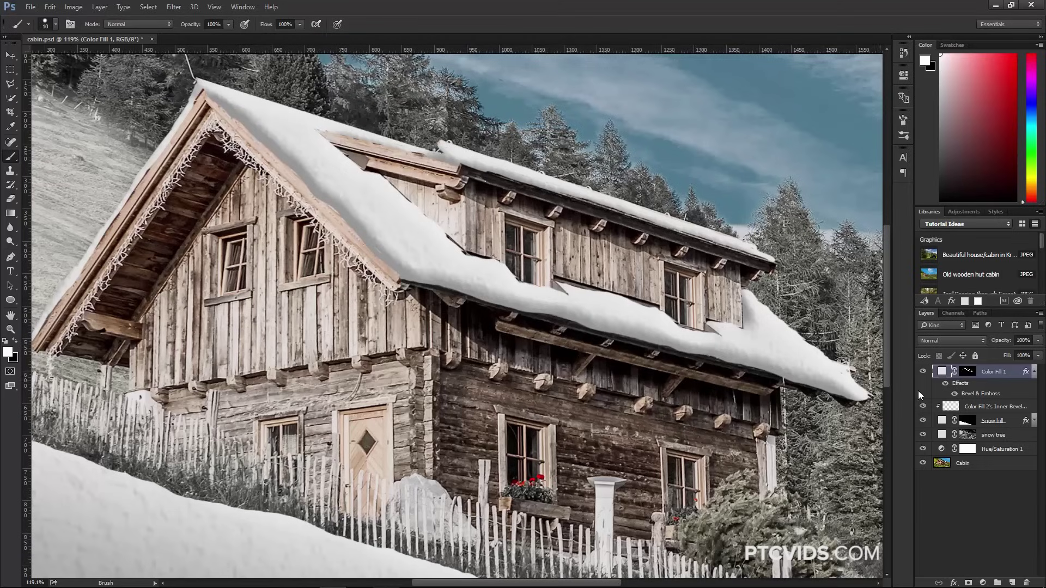
click(968, 372)
drag(442, 143, 426, 149)
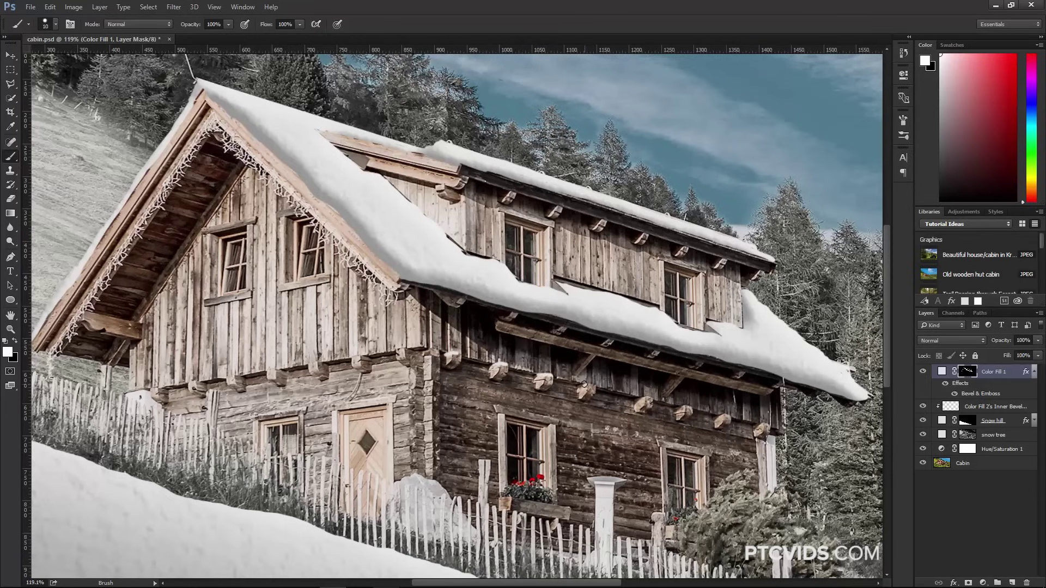
mouse_move(580, 384)
mouse_down()
mouse_move(655, 389)
mouse_move(641, 397)
mouse_move(690, 410)
mouse_up()
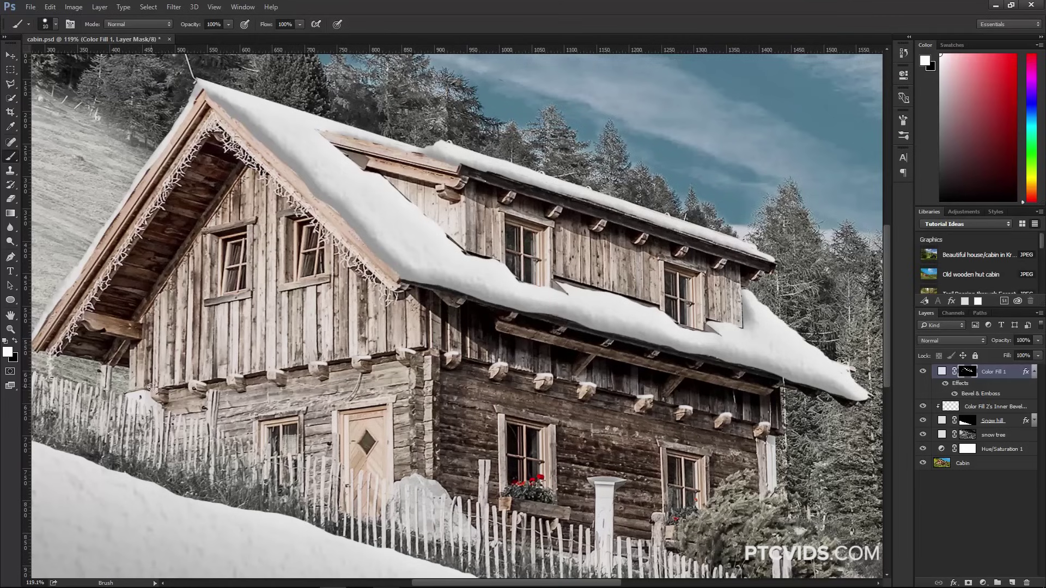
Paint snow on the upper frames and sills of the two gable windows
click(202, 227)
shift+click(253, 219)
drag(211, 297, 322, 270)
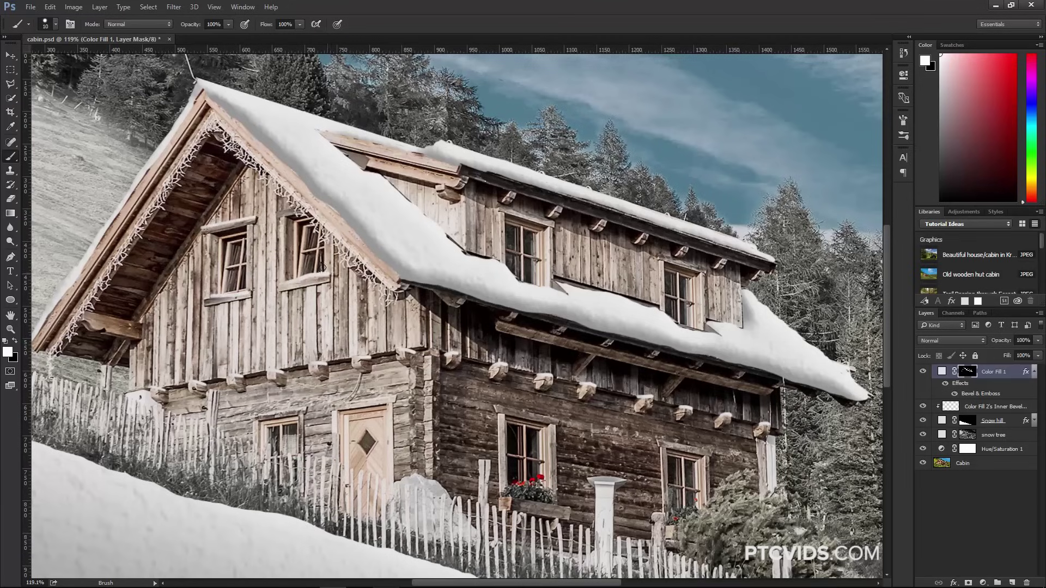
drag(277, 215, 295, 213)
Paint snow above the dormer windows, on top of the ground-floor window frames and along the flower box
drag(507, 208, 558, 220)
drag(659, 256, 698, 265)
drag(684, 322, 679, 323)
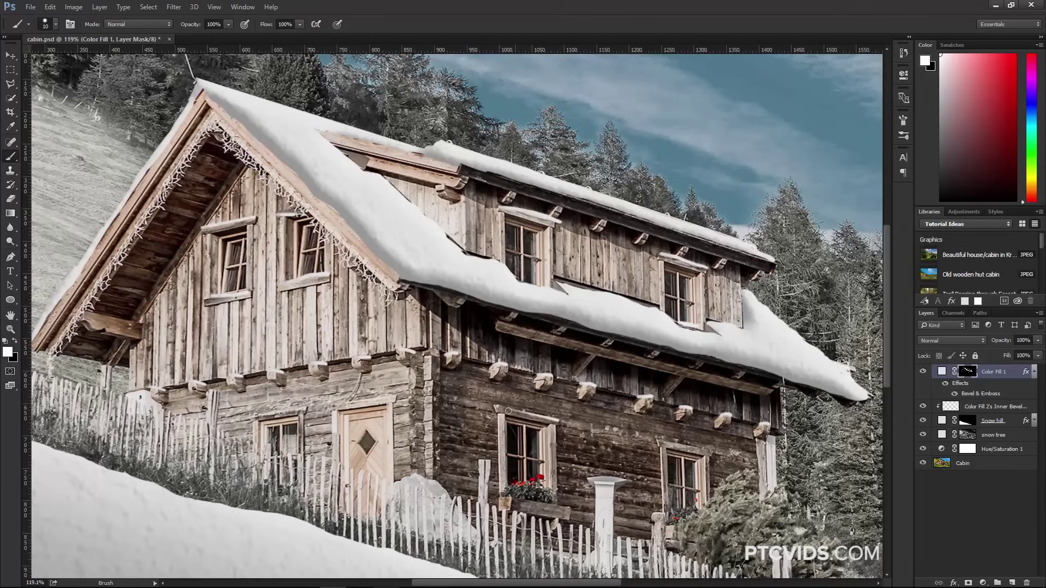
key(shift)
mouse_move(518, 497)
mouse_down()
mouse_move(551, 504)
mouse_move(503, 495)
mouse_move(566, 504)
mouse_up()
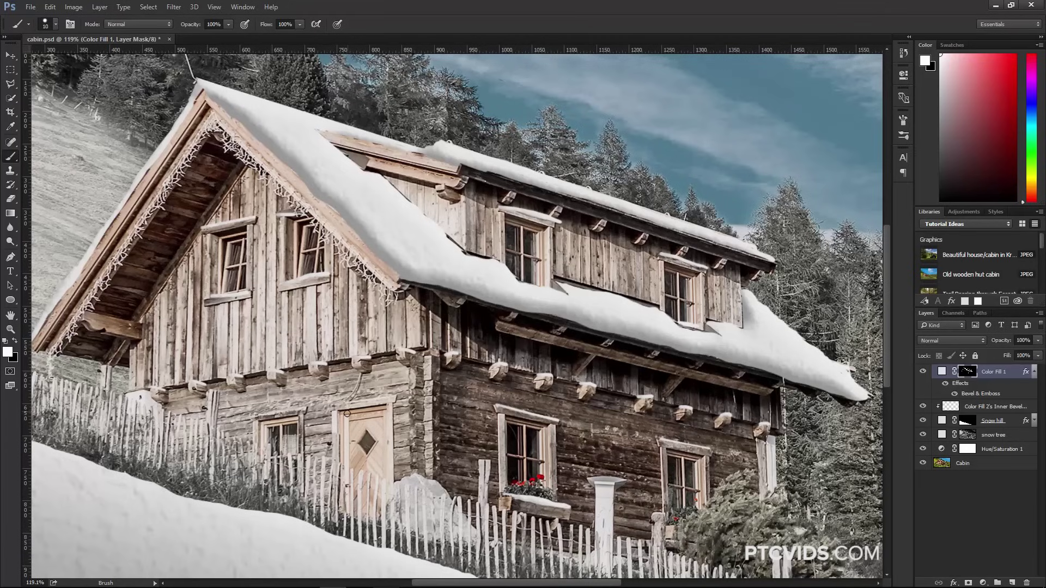
Fit the image to the view, stamp all visible layers into a new top layer and toggle its visibility to check it
click(10, 329)
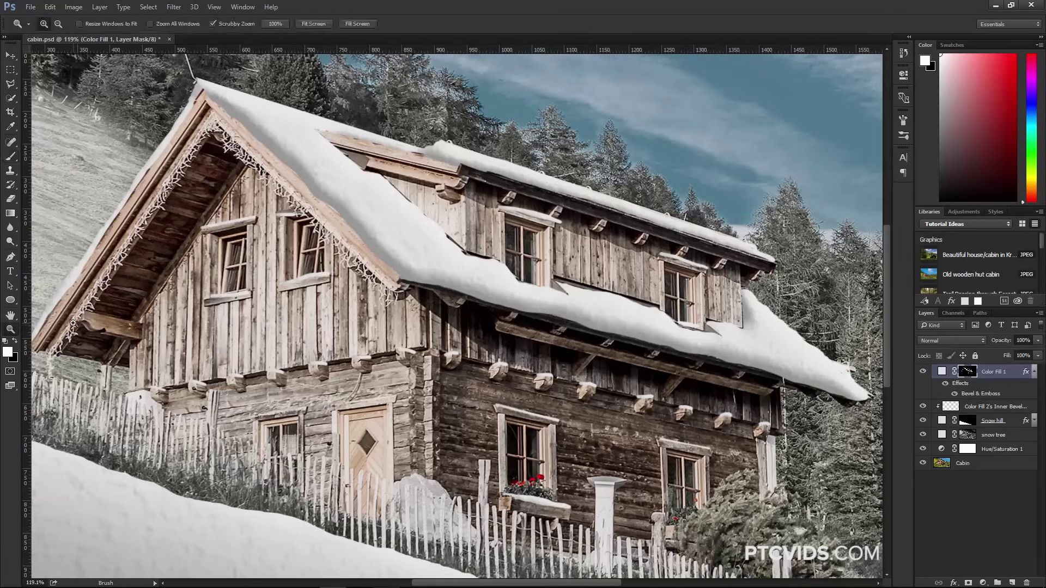
right_click(73, 323)
click(87, 331)
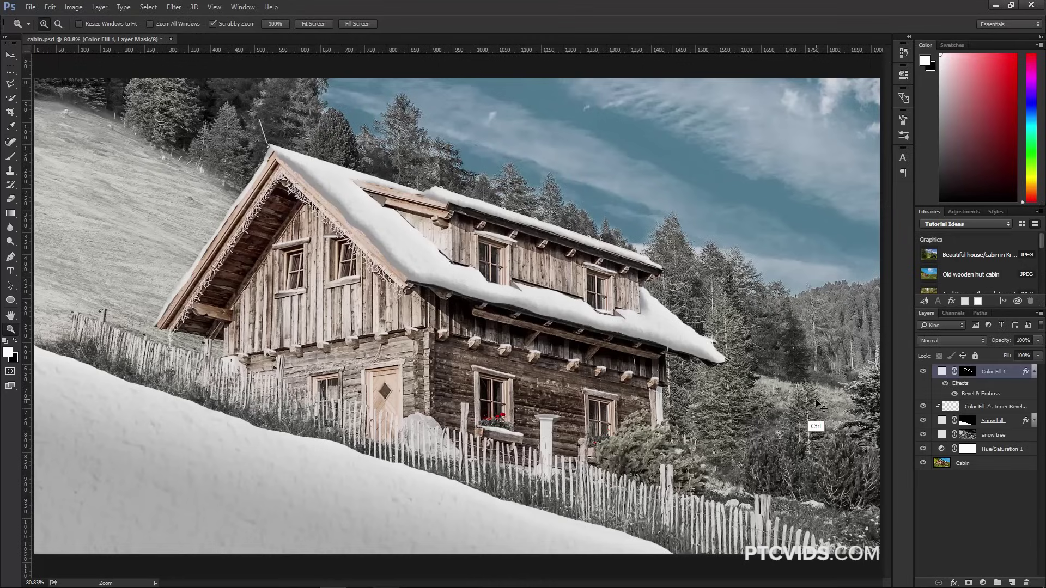
key(ctrl+alt+shift+e)
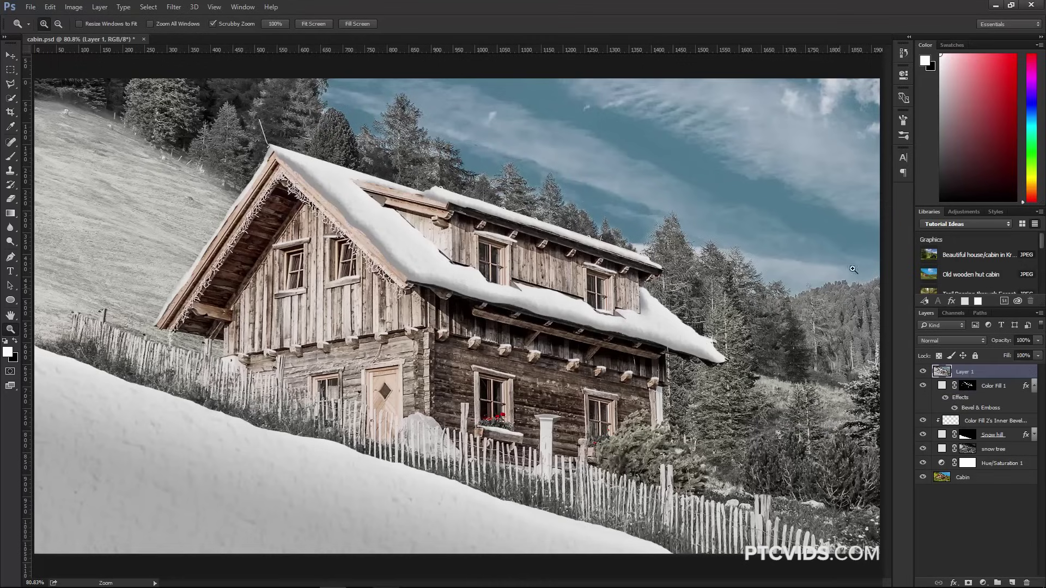
click(923, 372)
click(924, 372)
click(924, 372)
click(923, 372)
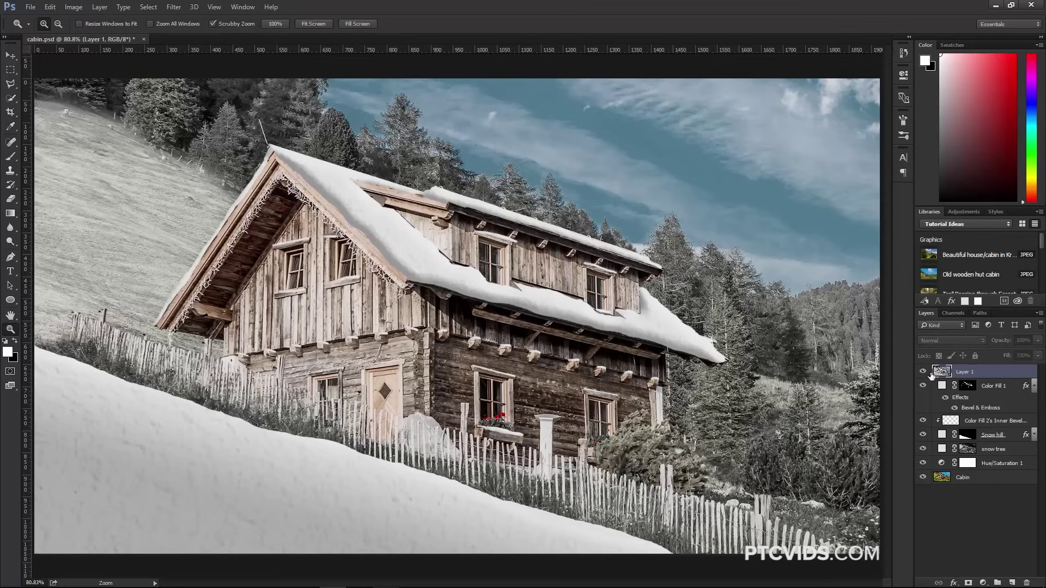
Convert the merged layer to a Smart Object and rename it haze
right_click(989, 376)
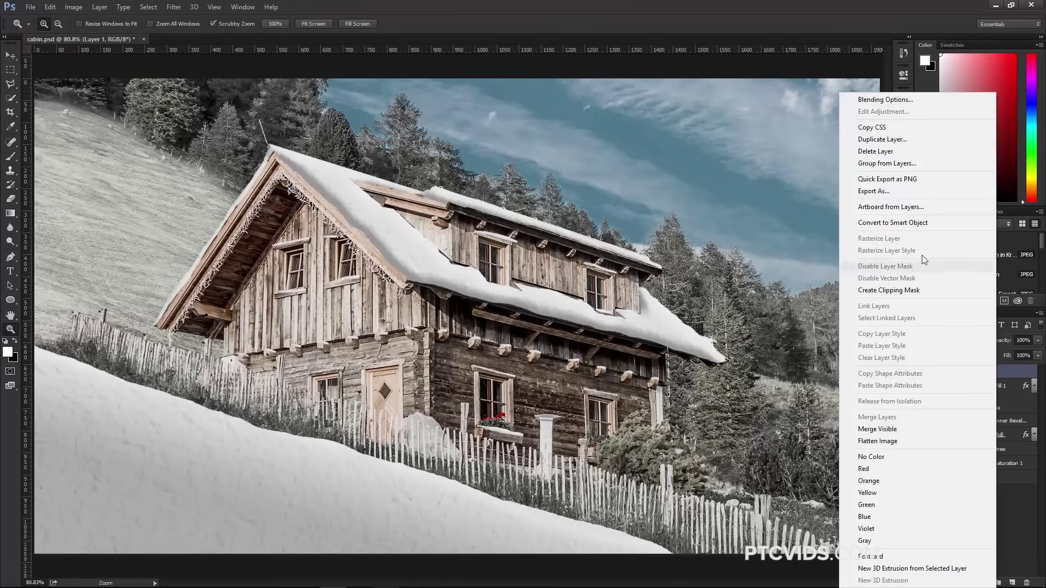
click(923, 223)
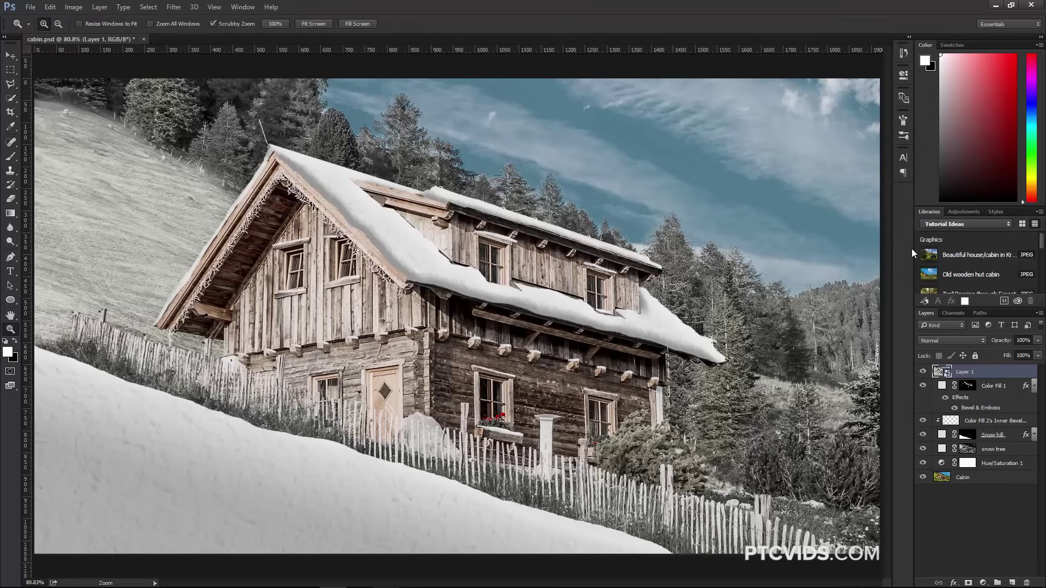
double_click(967, 373)
text(haze)
key(Return)
Apply the Camera Raw Filter to the haze layer with a Dehaze amount of -100
click(174, 8)
click(194, 72)
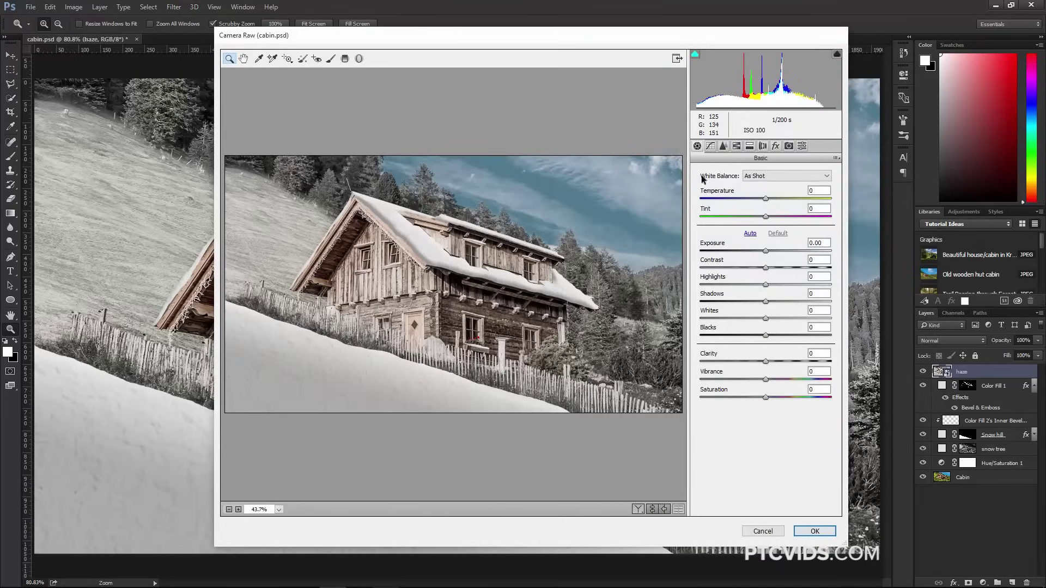
click(775, 146)
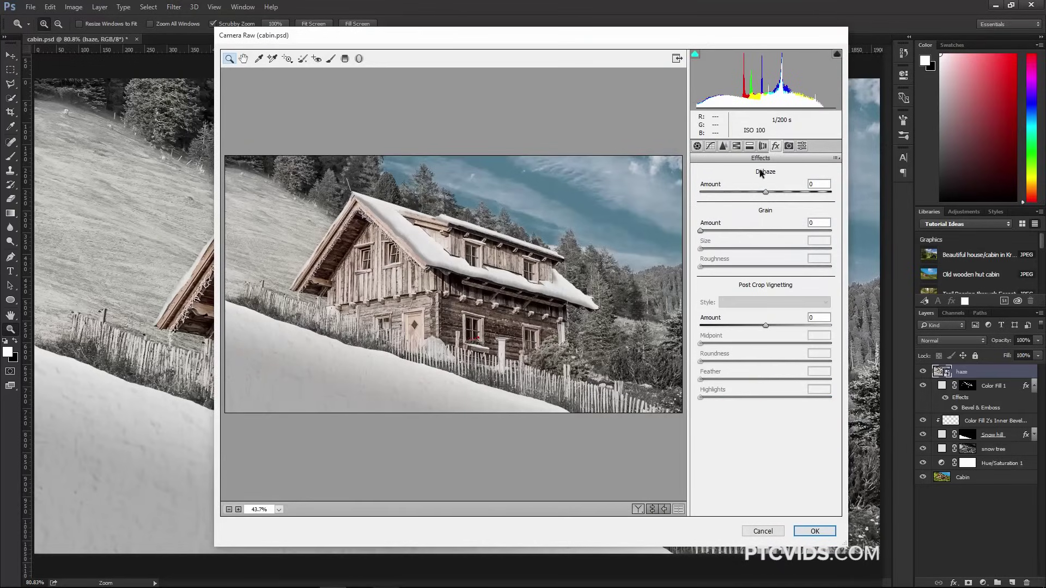
drag(766, 193, 700, 193)
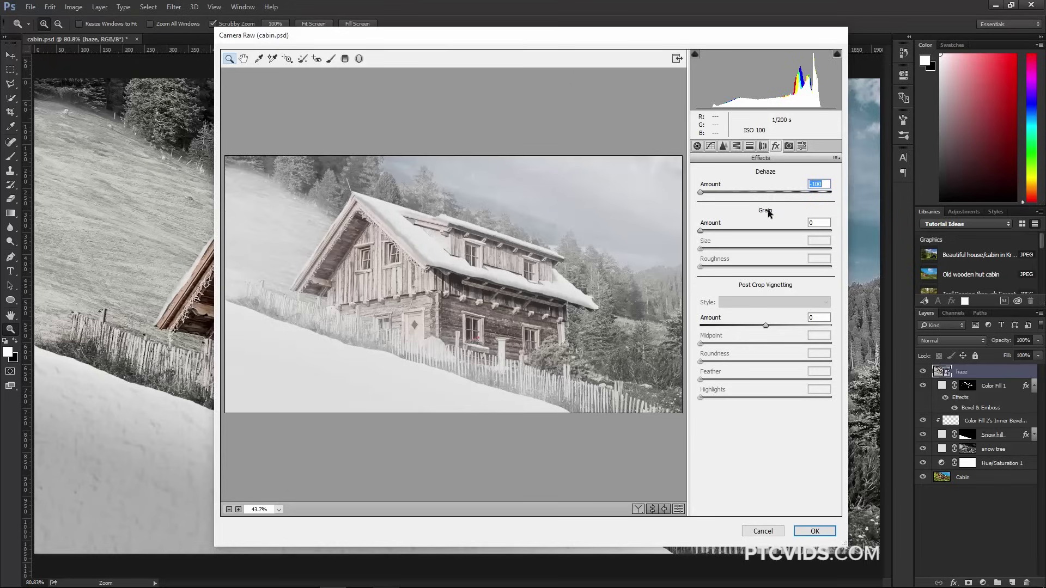
click(814, 531)
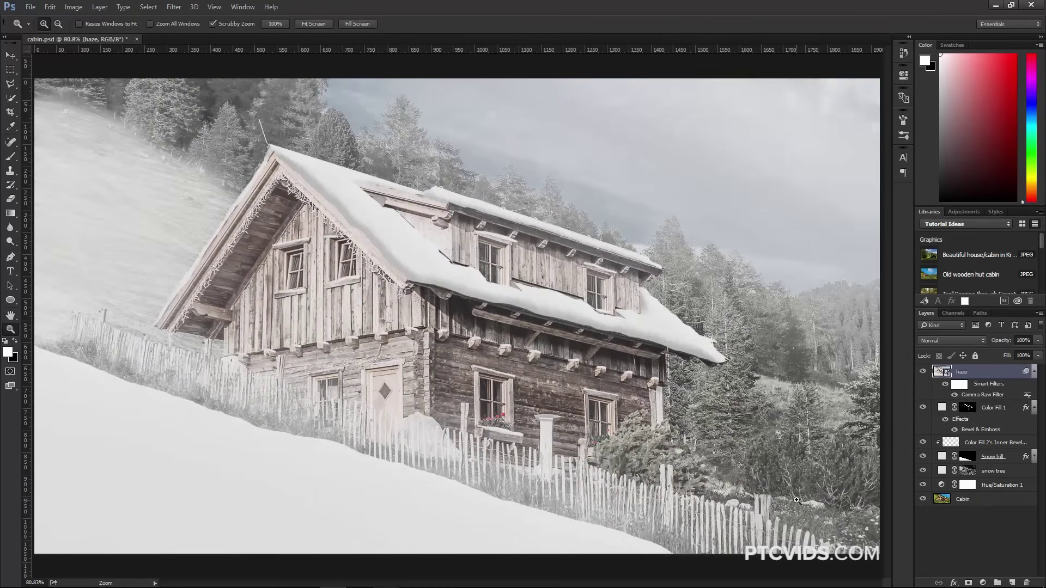
Check the installed version of the Camera Raw plug-in and close its information window
click(270, 8)
mouse_move(298, 63)
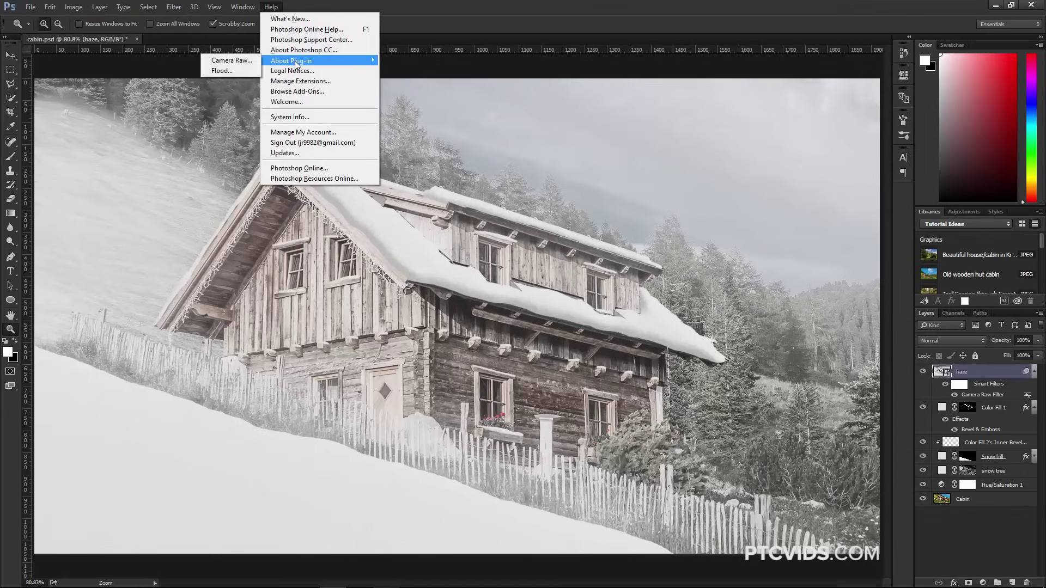
click(231, 60)
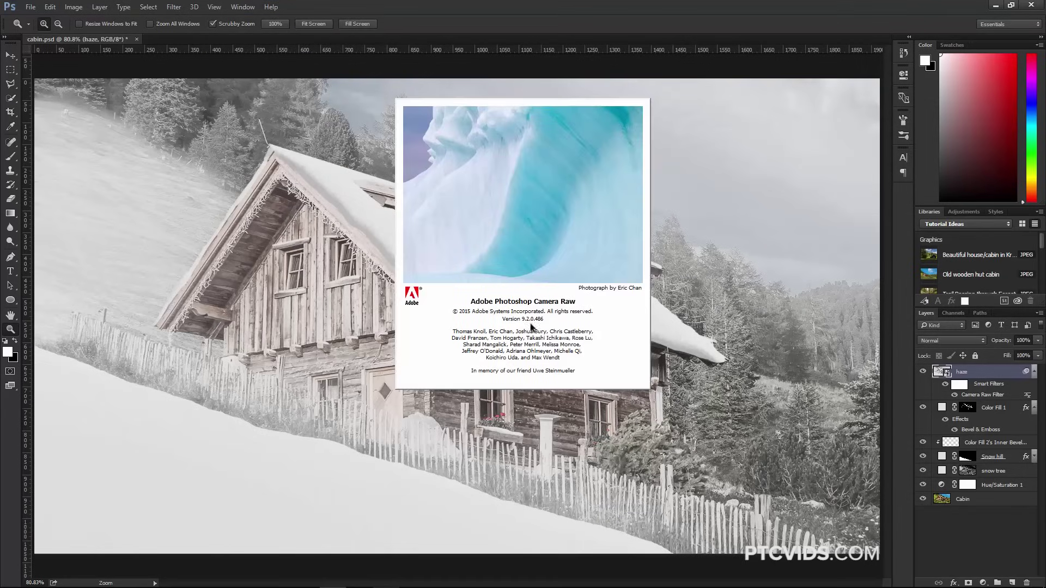
click(552, 333)
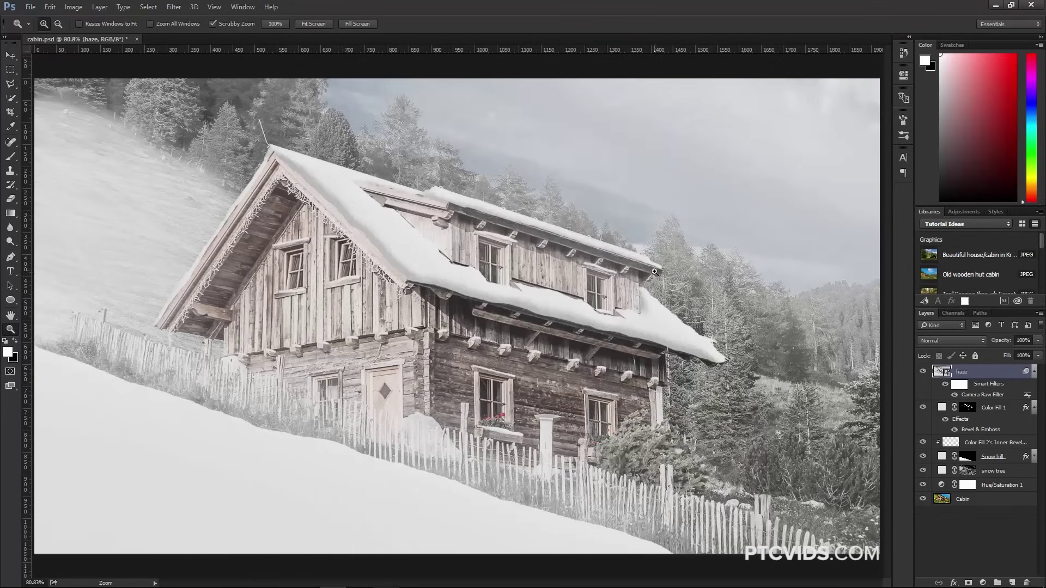
Compare the image with and without the haze layer, and review its Camera Raw Filter's Dehaze amount of -100
click(922, 372)
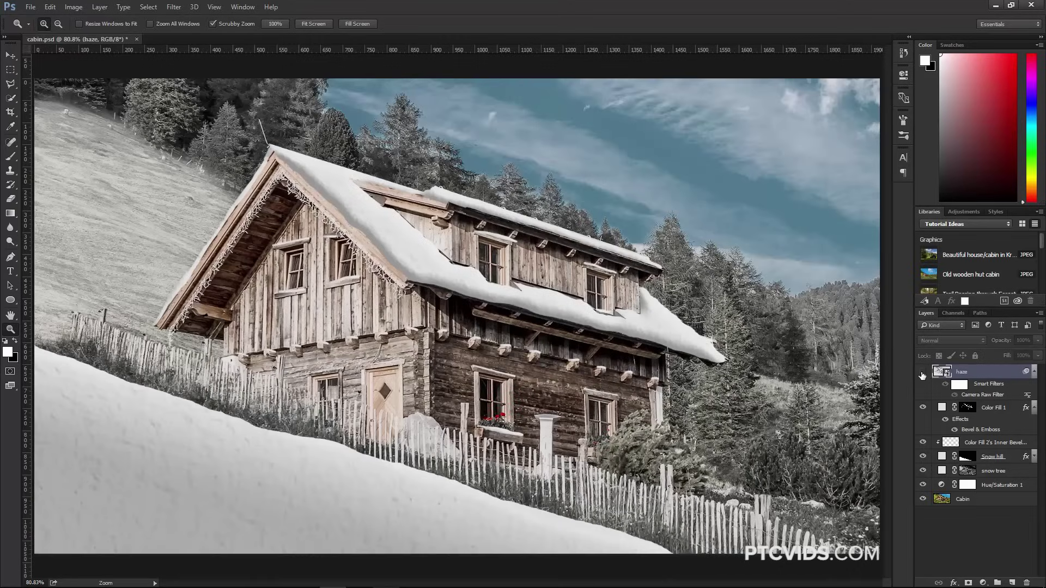
click(923, 372)
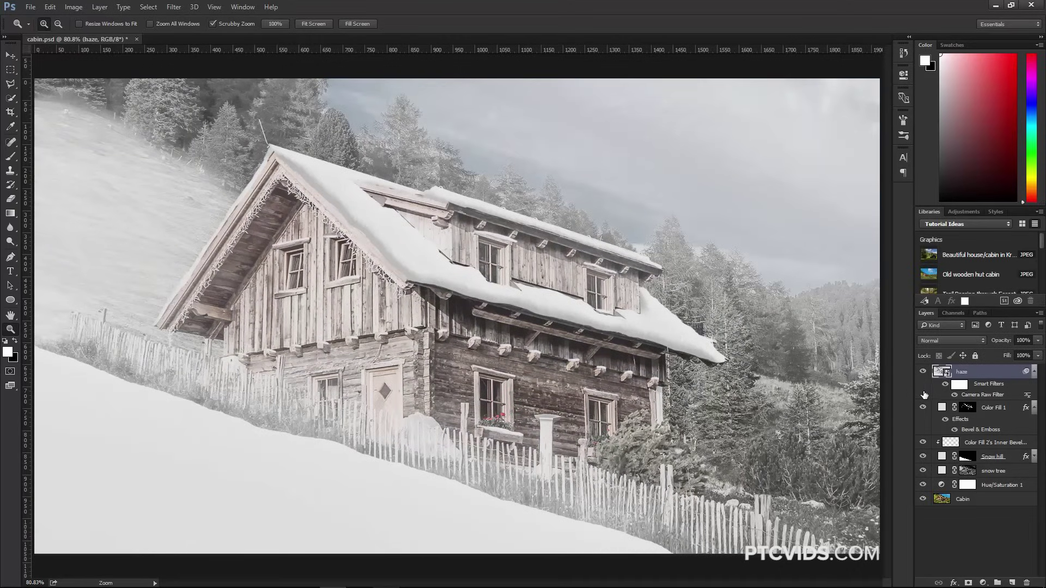
double_click(989, 395)
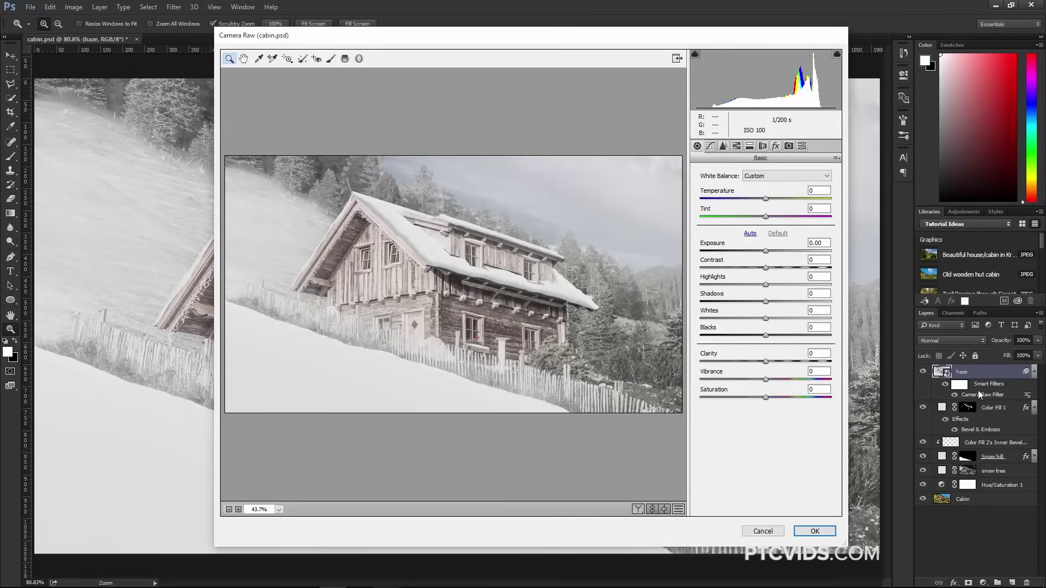
click(775, 146)
drag(729, 195, 700, 191)
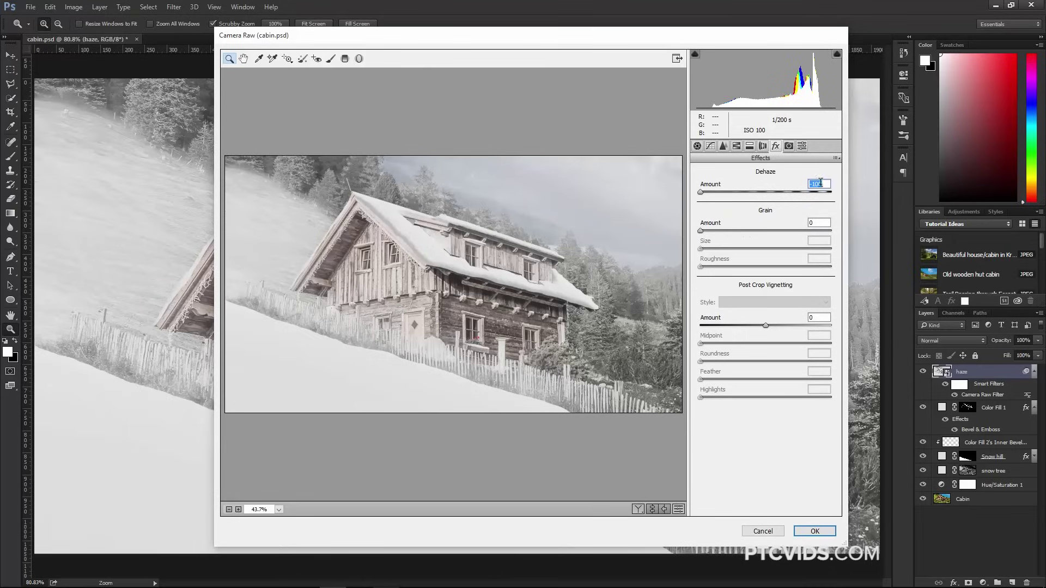
click(814, 531)
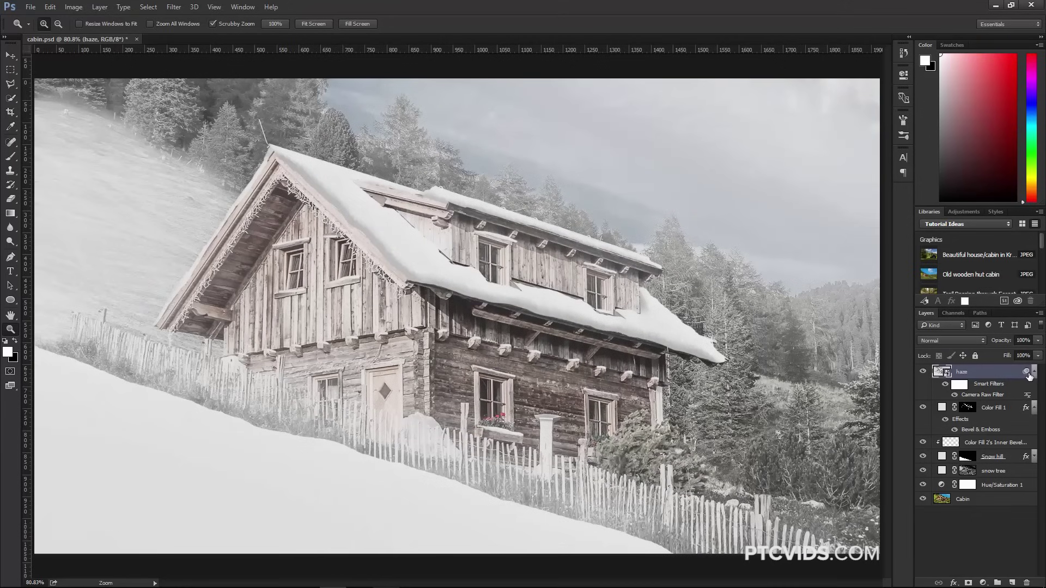
Paint black on the haze layer's filter mask with a soft 219 px brush along the snowy foreground hill and fence base
click(959, 385)
click(12, 158)
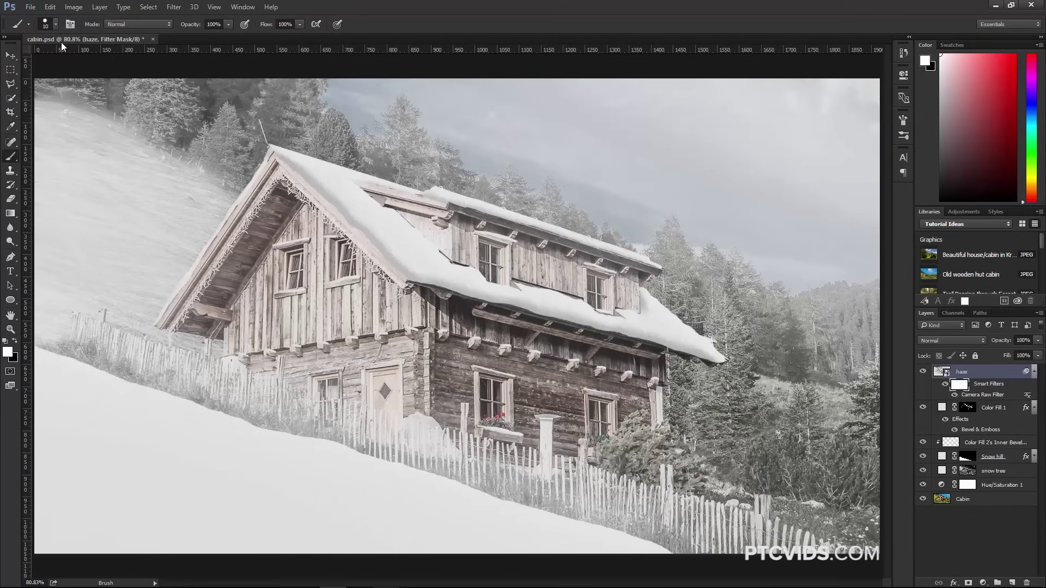
click(54, 23)
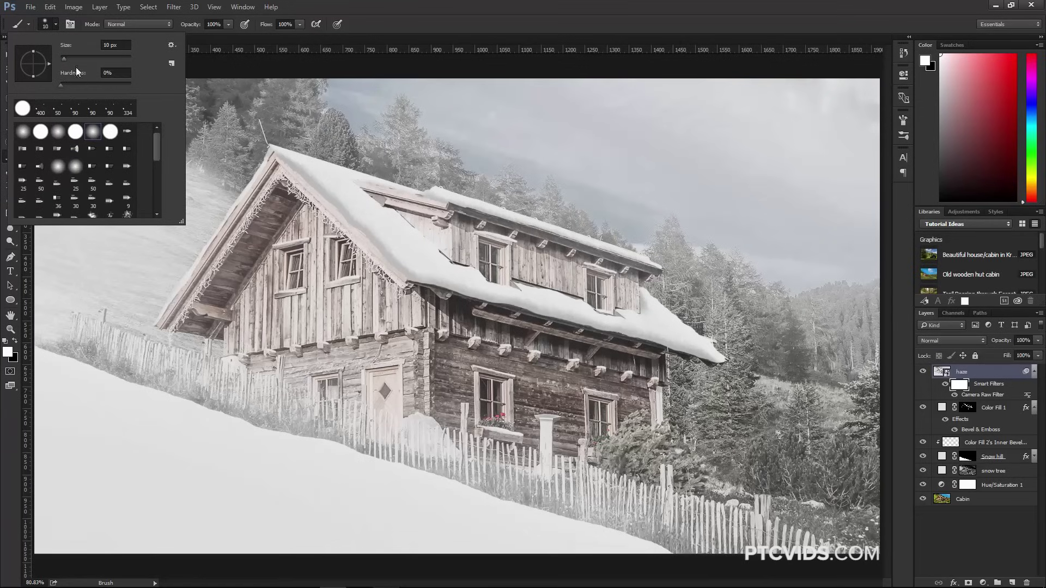
drag(68, 59, 99, 60)
text(219)
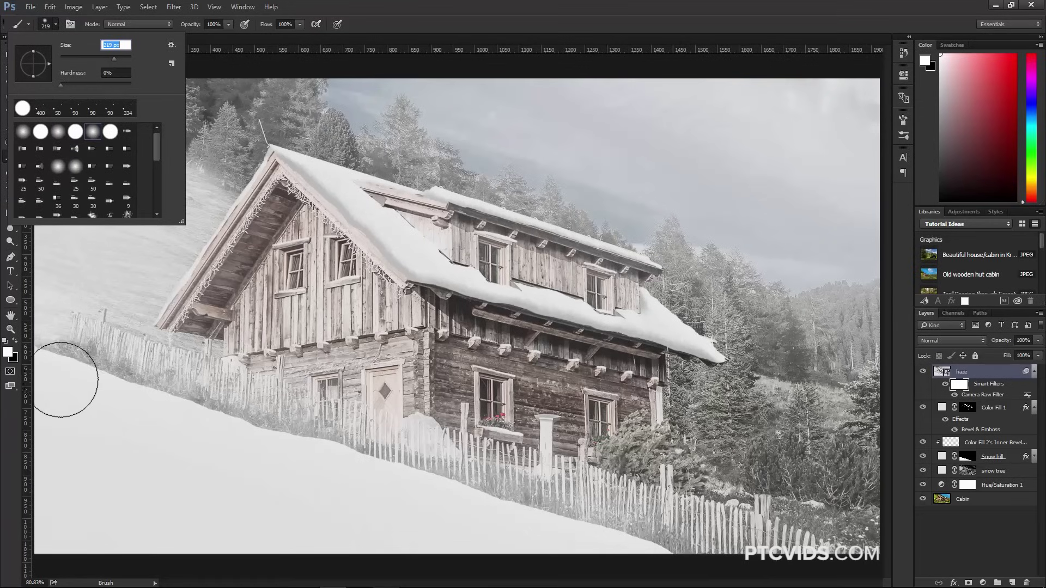
key(Return)
click(14, 341)
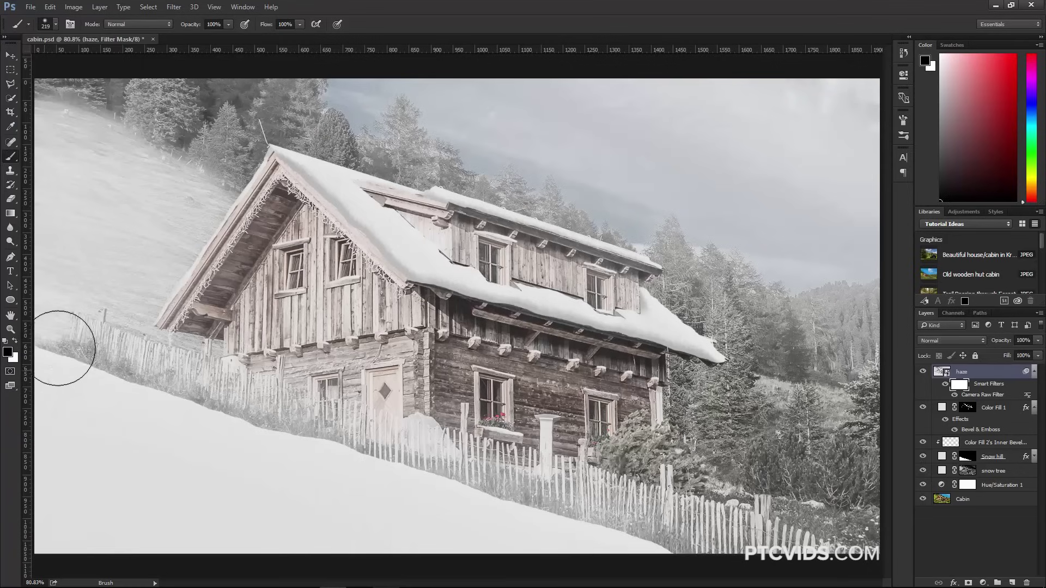
mouse_move(58, 346)
mouse_down()
mouse_move(76, 453)
mouse_move(148, 446)
mouse_move(180, 475)
mouse_move(109, 578)
mouse_move(159, 465)
mouse_move(53, 409)
mouse_move(17, 335)
mouse_move(108, 388)
mouse_move(311, 476)
mouse_move(305, 469)
mouse_move(266, 507)
mouse_move(311, 535)
mouse_move(611, 549)
mouse_move(584, 527)
mouse_up()
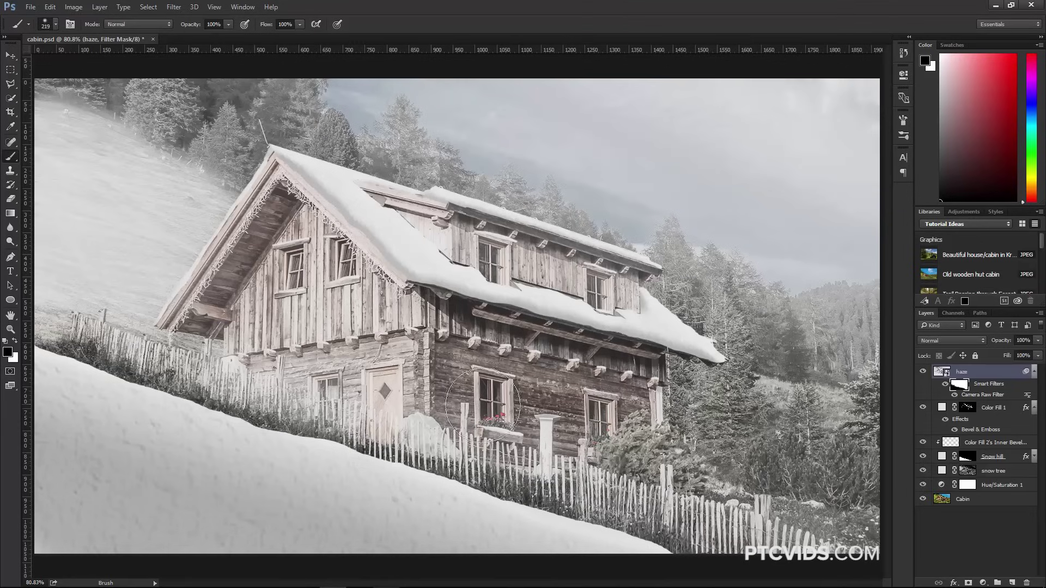
Display the filter mask at 100% density and paint the missed area in its lower-left corner black
double_click(960, 385)
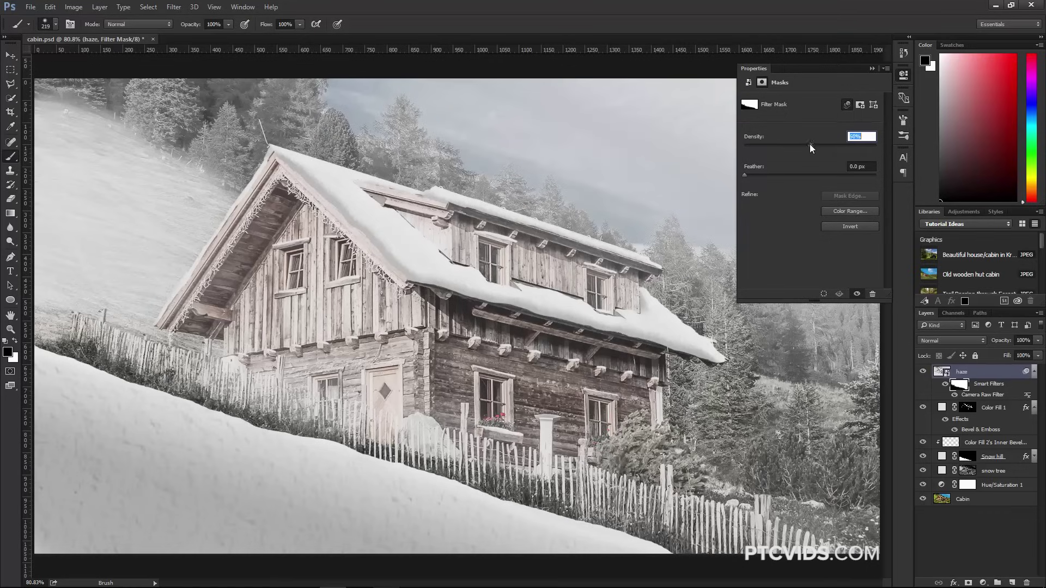
drag(810, 144, 789, 144)
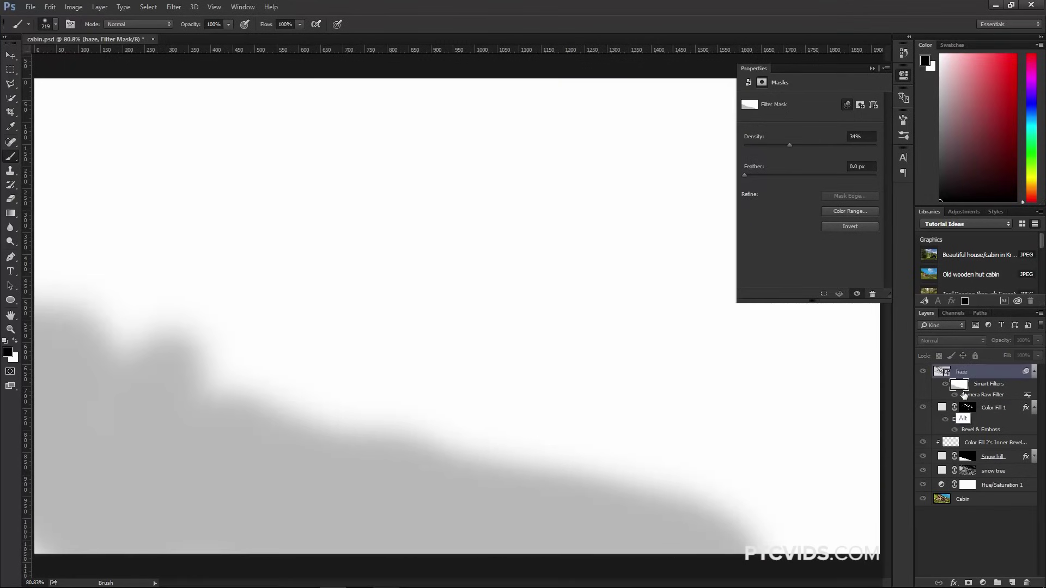
alt+click(961, 388)
drag(769, 145, 872, 161)
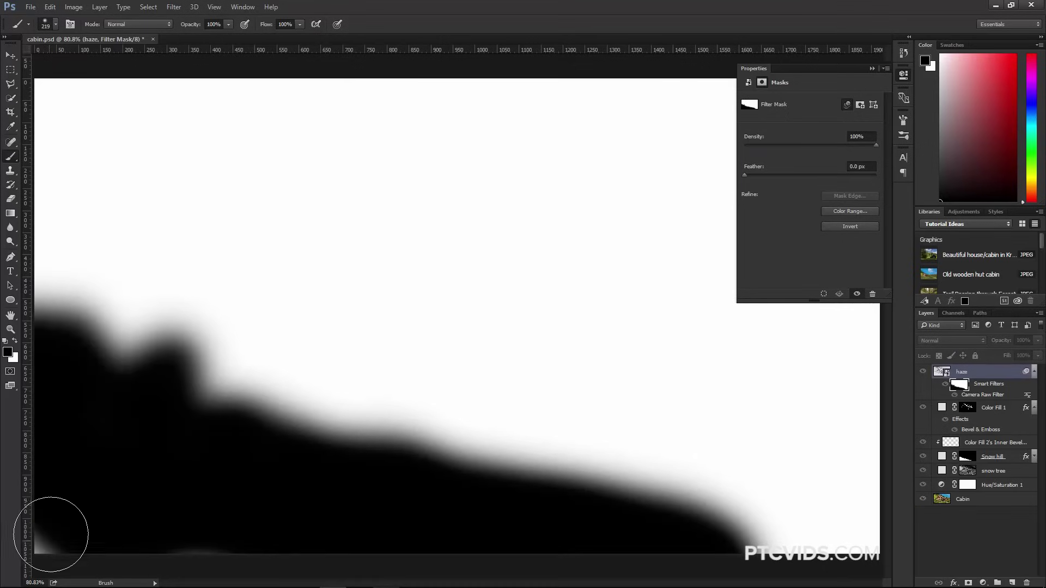
drag(43, 537, 69, 550)
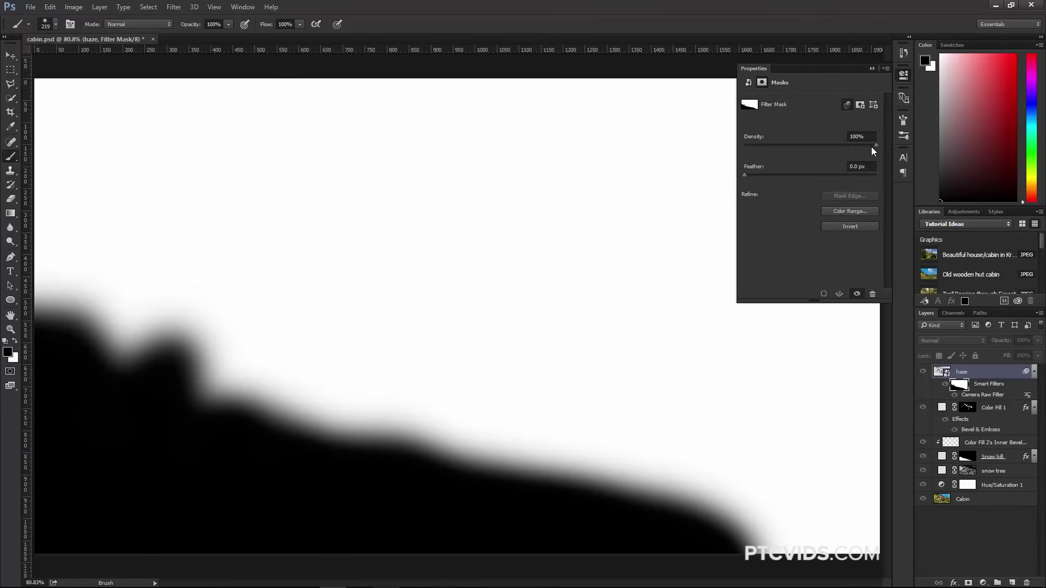
Reduce the filter mask's density to slightly below 66%, judging the final amount on the image
drag(871, 146, 831, 147)
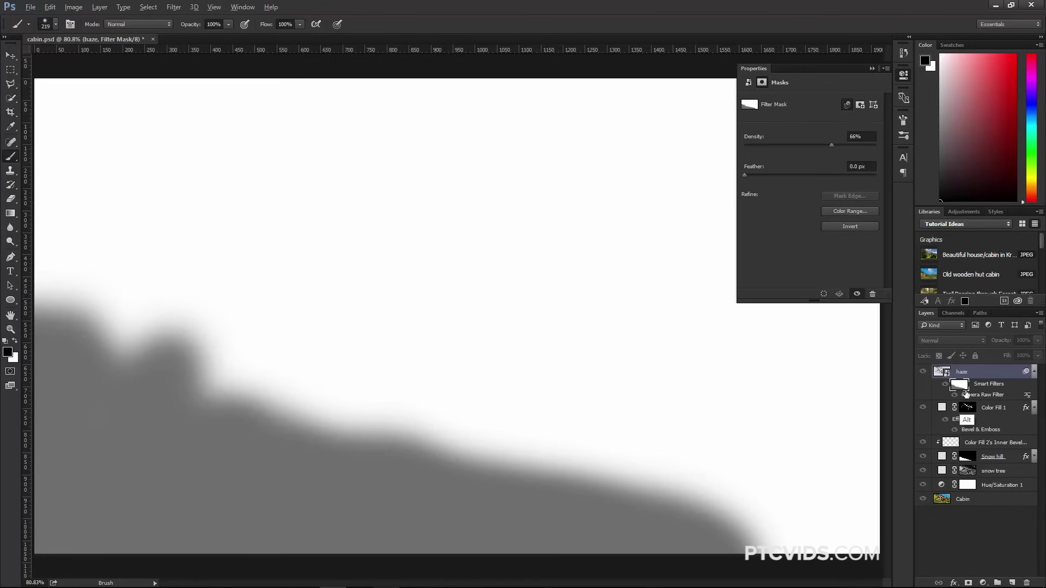
alt+click(957, 385)
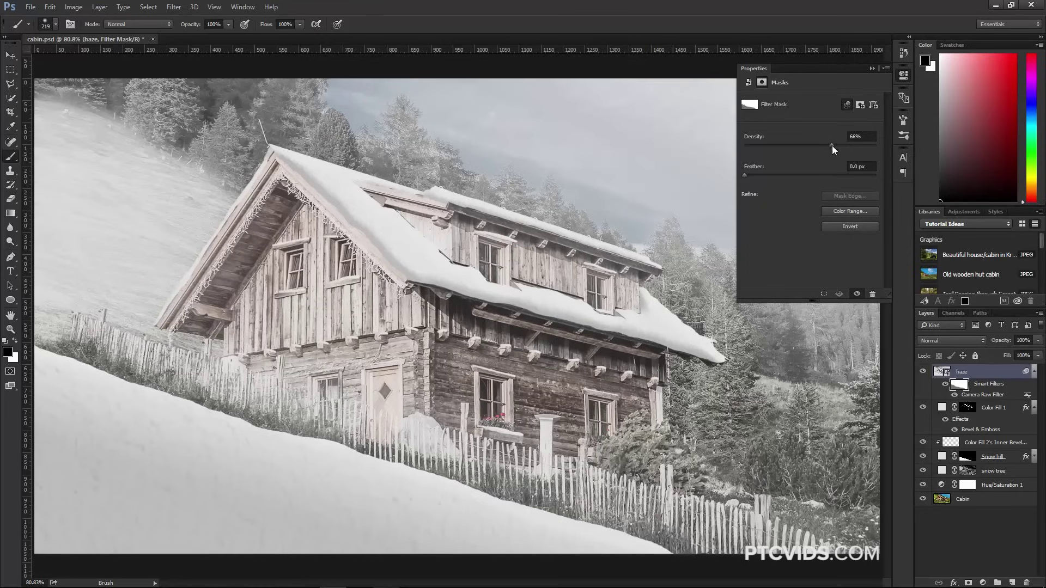
mouse_move(831, 145)
mouse_down()
mouse_move(880, 143)
mouse_move(821, 141)
mouse_up()
click(873, 69)
Switch the foreground color to white and collapse the filter and effect lists of the haze and Color Fill 1 layers
key(x)
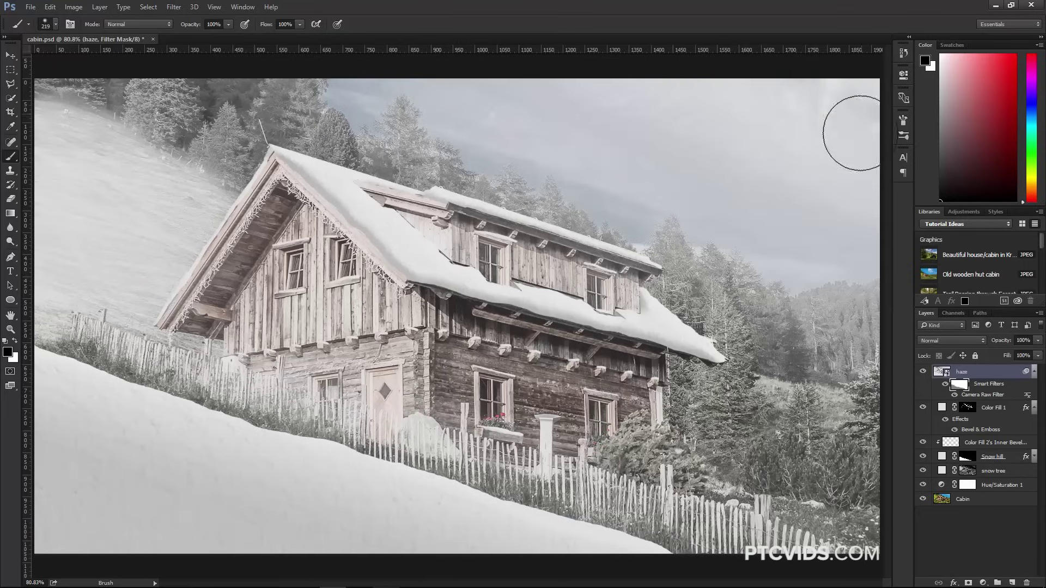
click(1034, 373)
click(1034, 386)
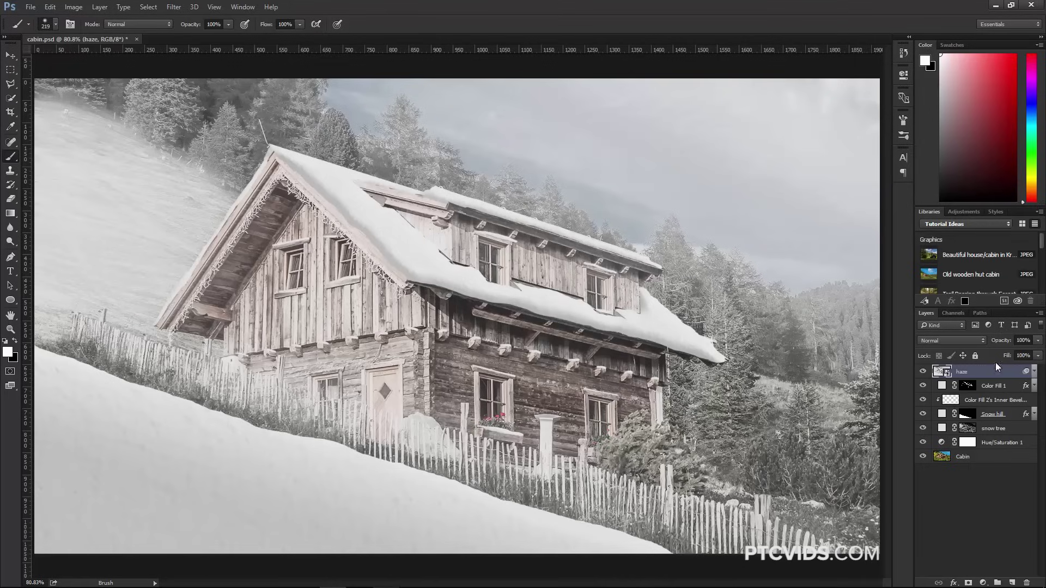
Create a new 400 x 400 pixel RGB document at 72 pixels/inch with a white background
click(30, 8)
click(38, 19)
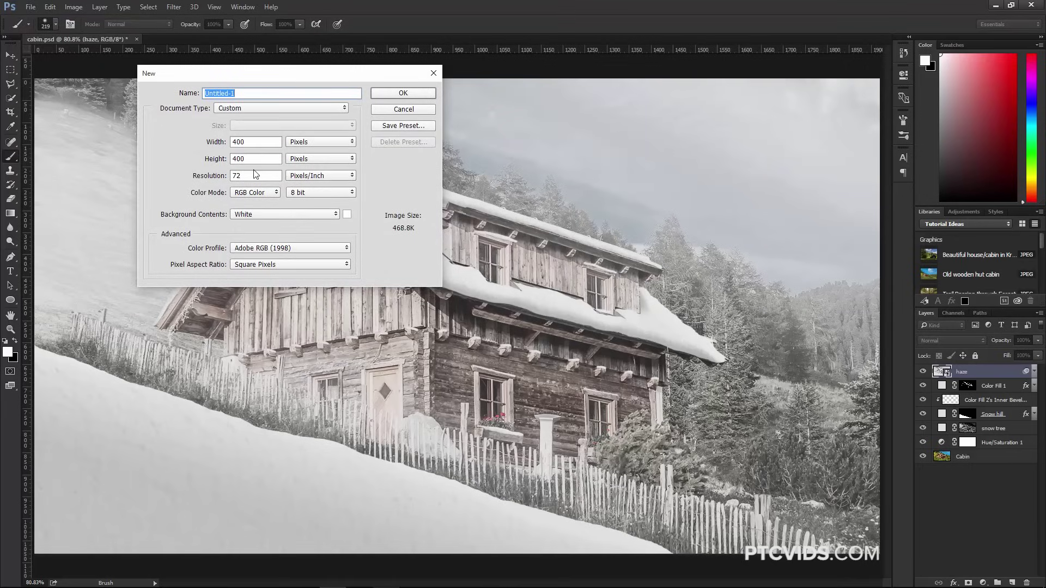
click(390, 94)
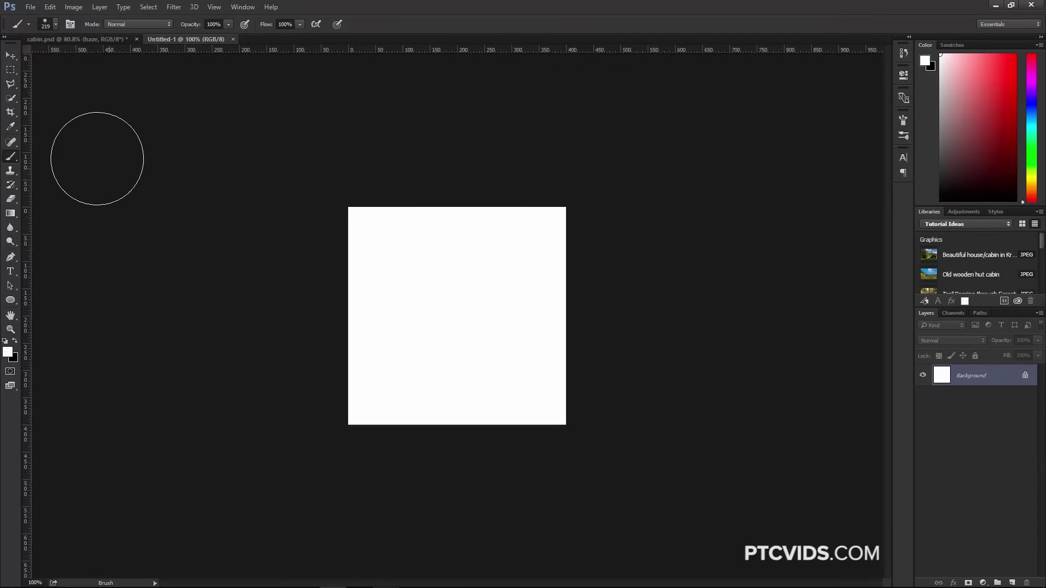
Set up a hard round brush tip with a 29 px size, 66° angle and 56% roundness
click(55, 24)
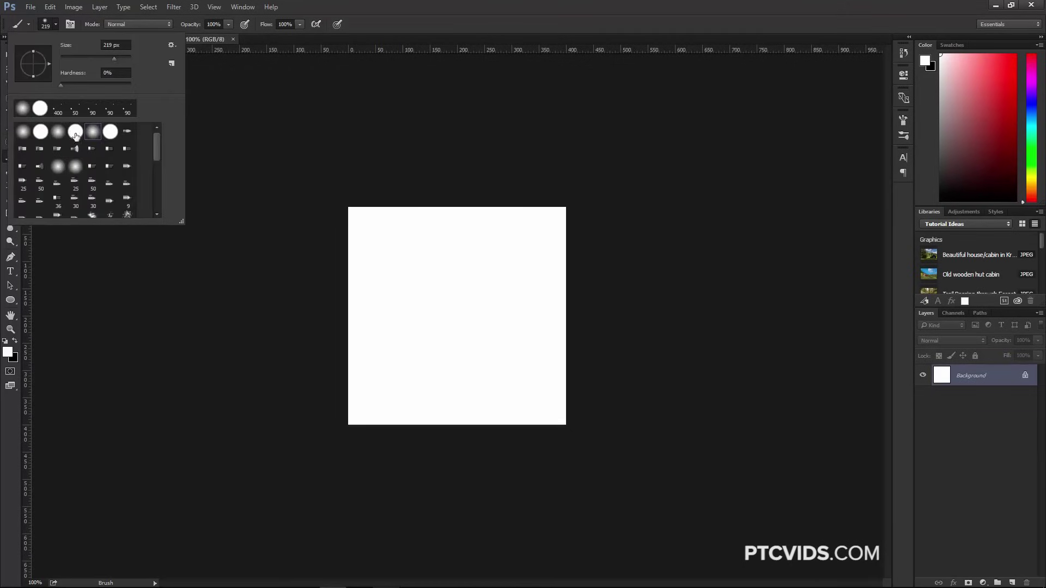
click(71, 24)
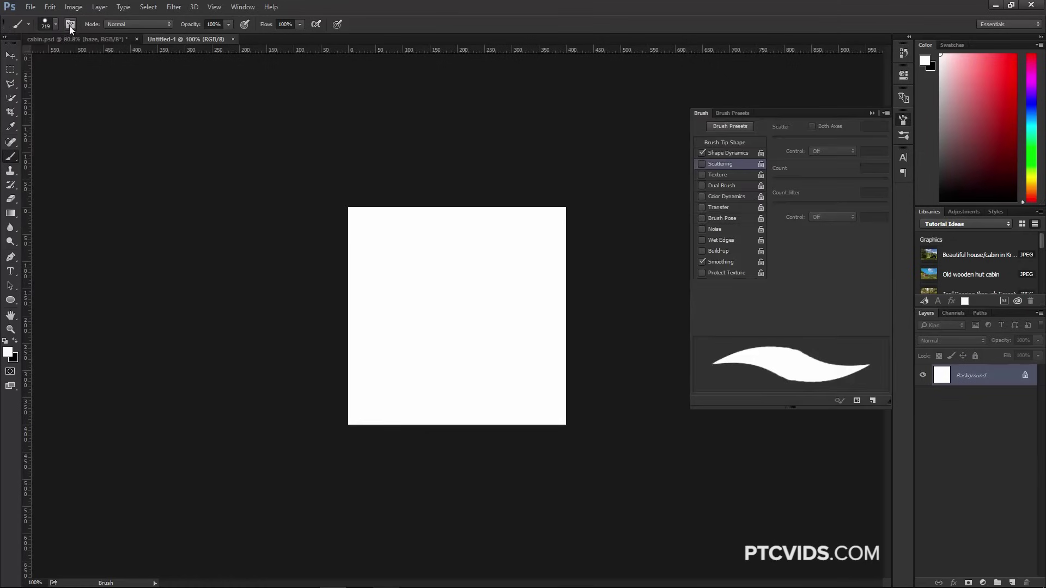
click(727, 142)
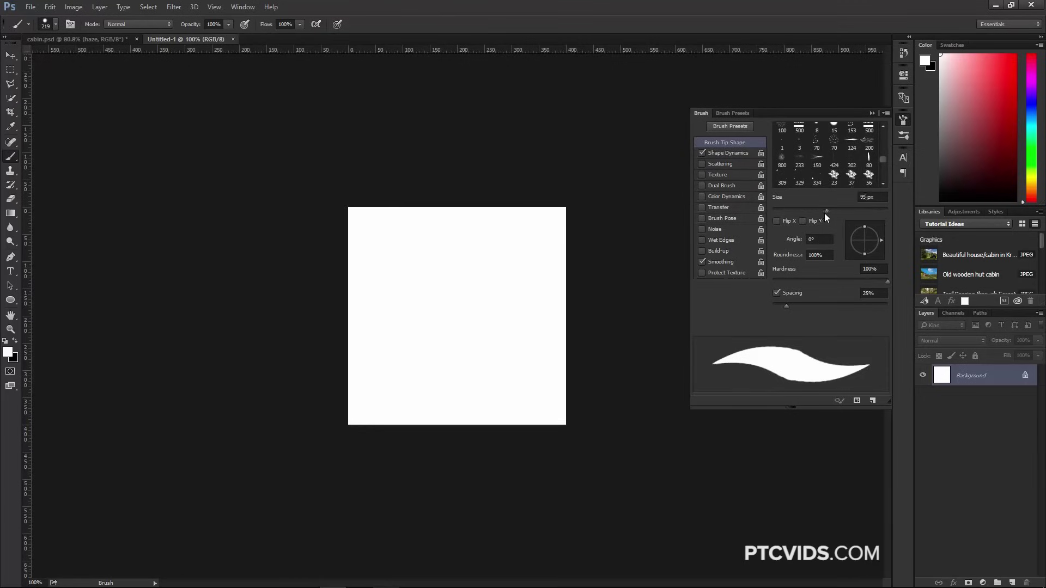
drag(825, 213, 790, 213)
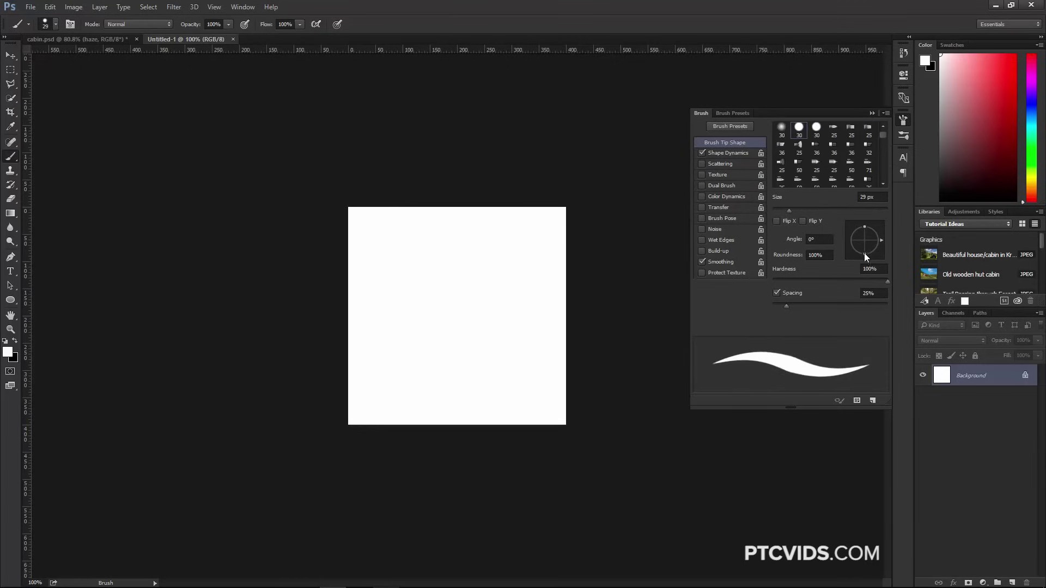
drag(864, 253, 874, 228)
Make black the foreground color and dab a small oval flake near the canvas's upper-left corner
click(379, 241)
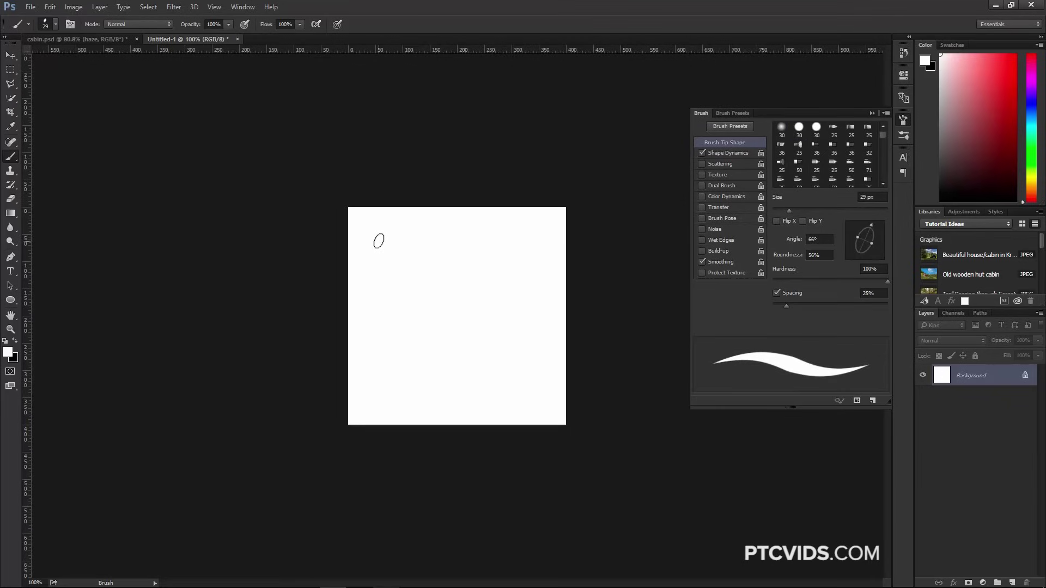
click(6, 342)
click(372, 229)
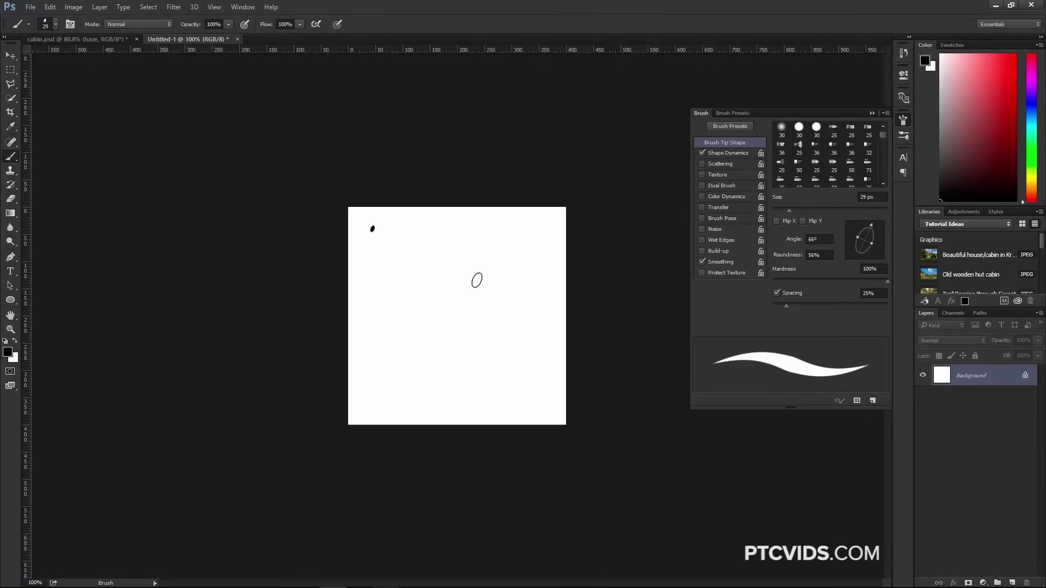
Enlarge the brush to 100 px, rotate its tip to 101° and dab a large oval near the canvas's lower-right corner
key(bracketright)
key(bracketright)
key(bracketright)
key(bracketright)
key(bracketright)
key(bracketright)
key(bracketright)
key(bracketright)
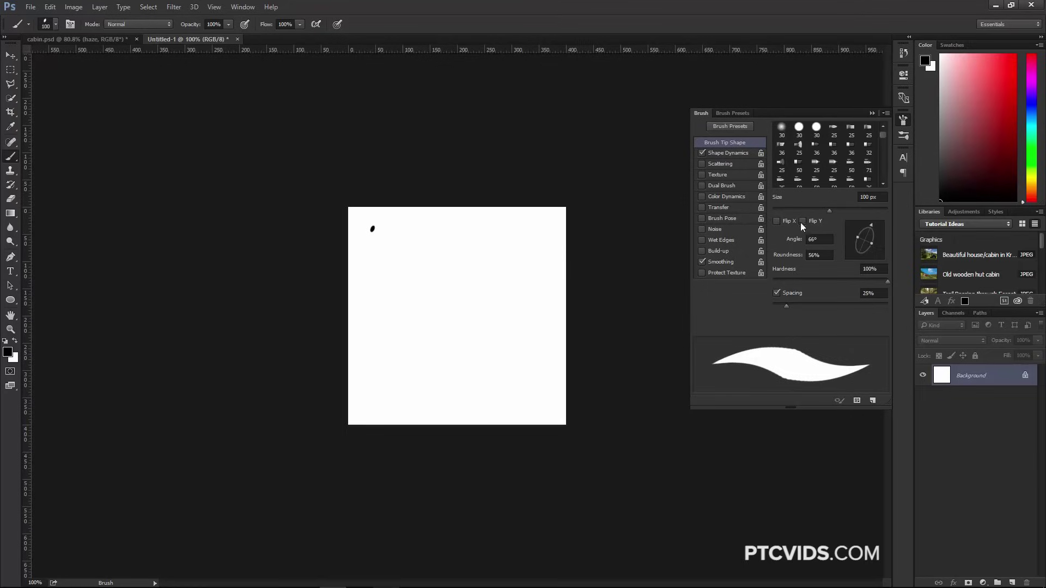
drag(871, 229, 861, 224)
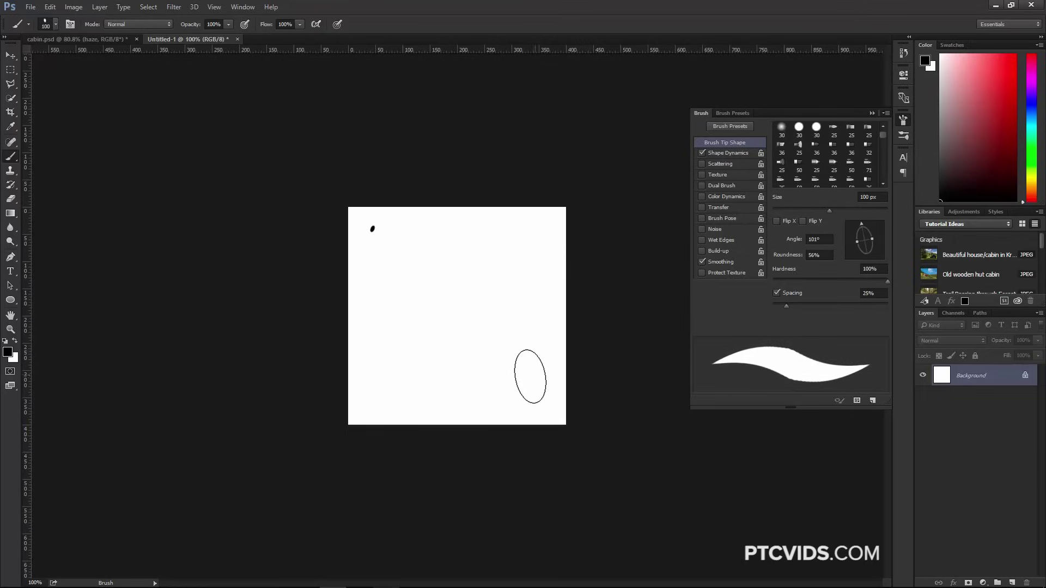
click(532, 379)
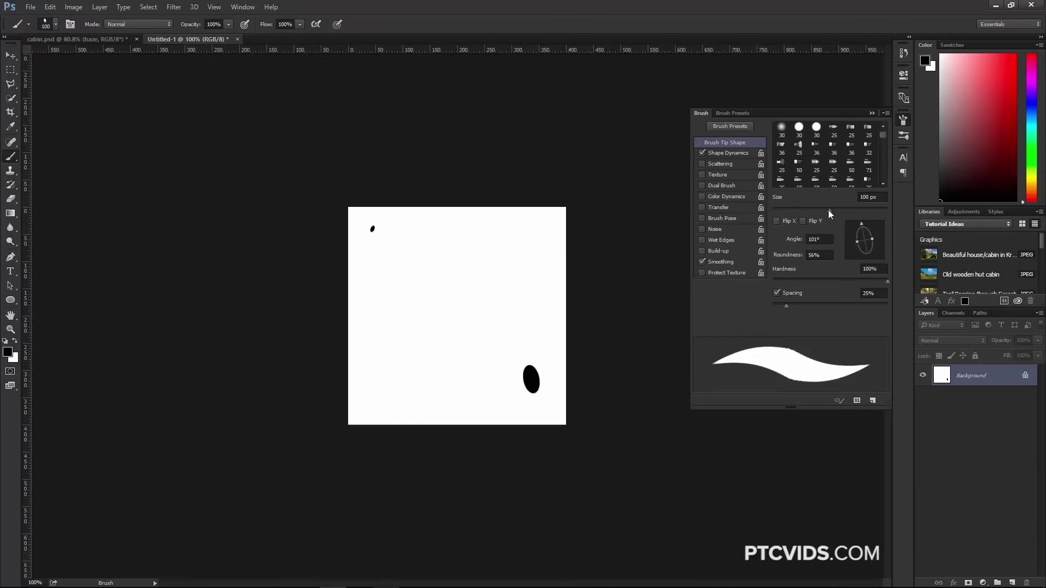
Set the brush tip to a -166° angle and 35 px size, and dab an oval near the canvas's lower-left corner
mouse_move(828, 210)
mouse_down()
mouse_move(816, 209)
mouse_move(851, 234)
mouse_move(848, 244)
mouse_up()
key(bracketleft)
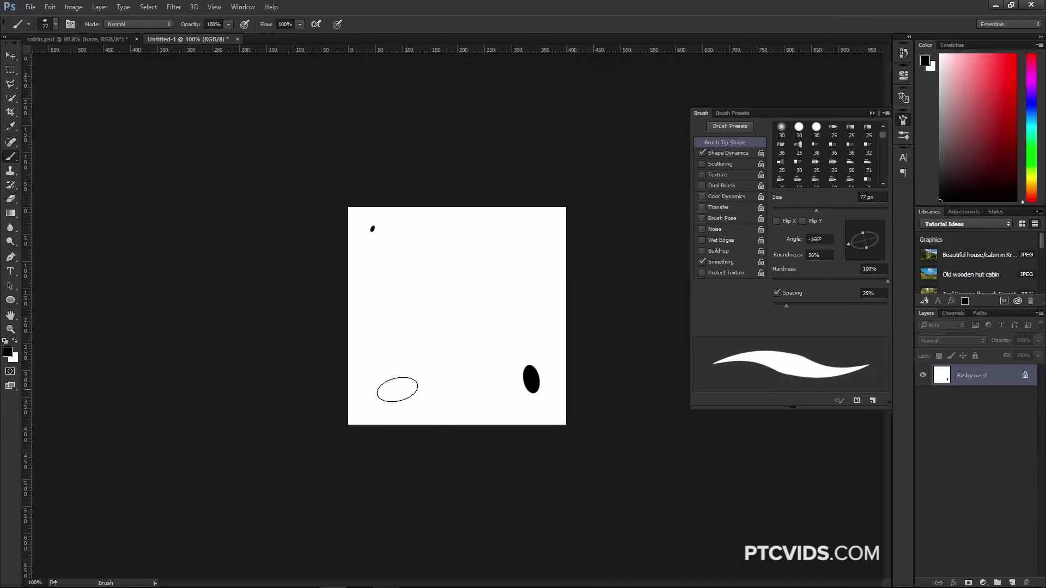
key(bracketleft)
key(bracketleft)
key(bracketleft)
key(bracketleft)
click(374, 393)
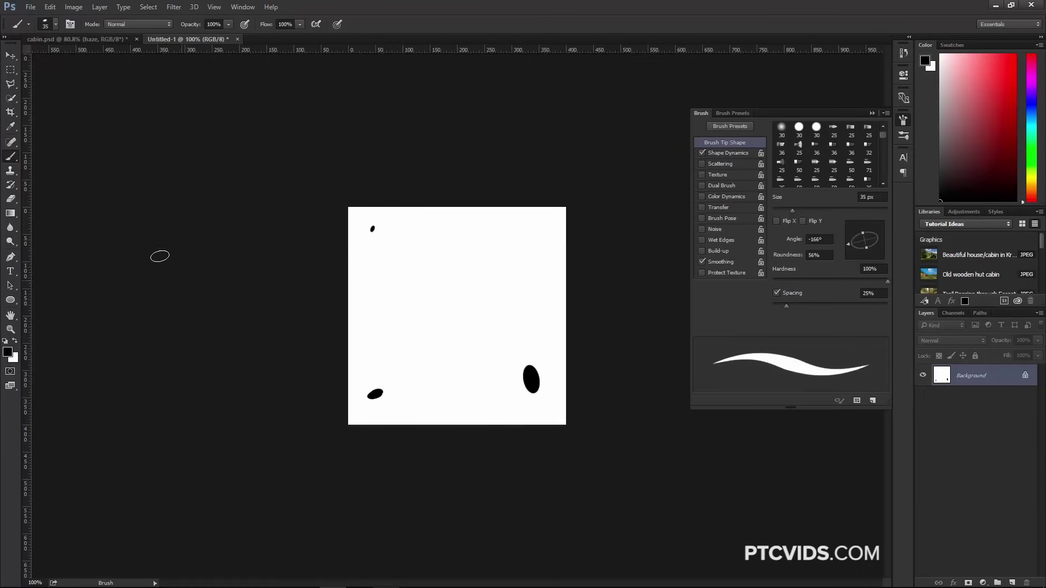
Define the three ovals as a brush preset named snow
click(50, 7)
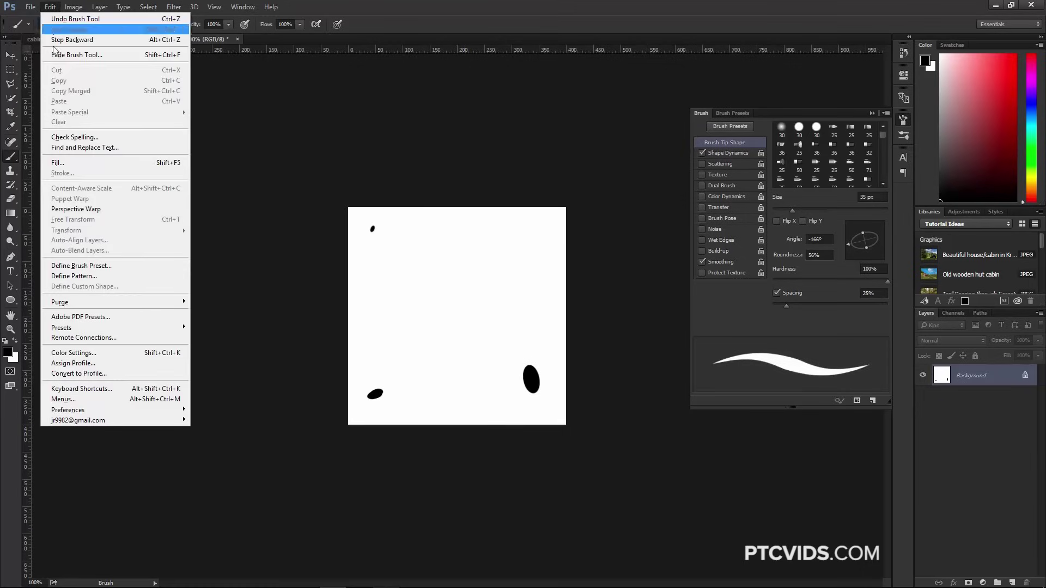
click(107, 267)
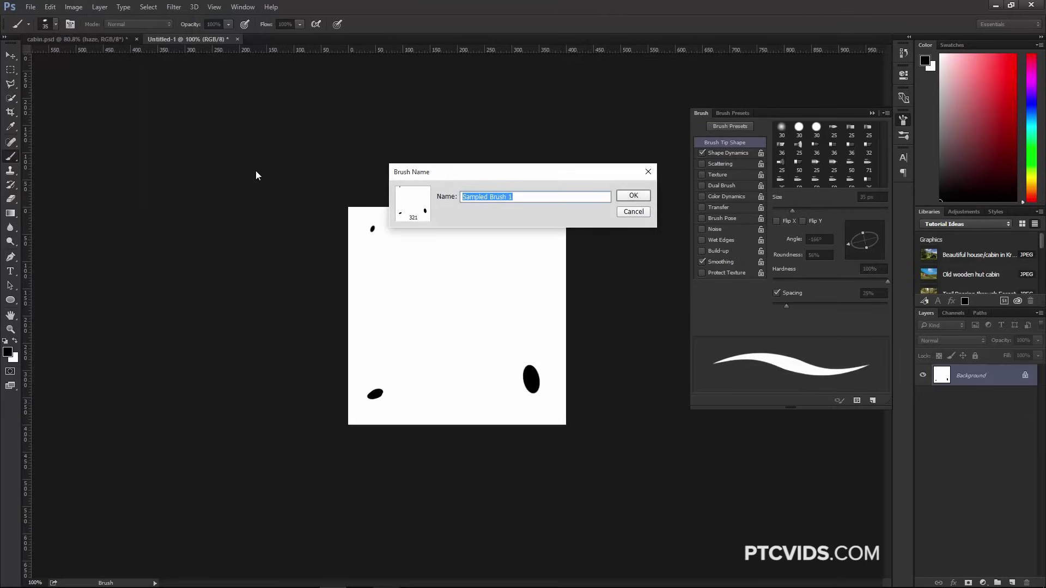
text(snow)
key(Return)
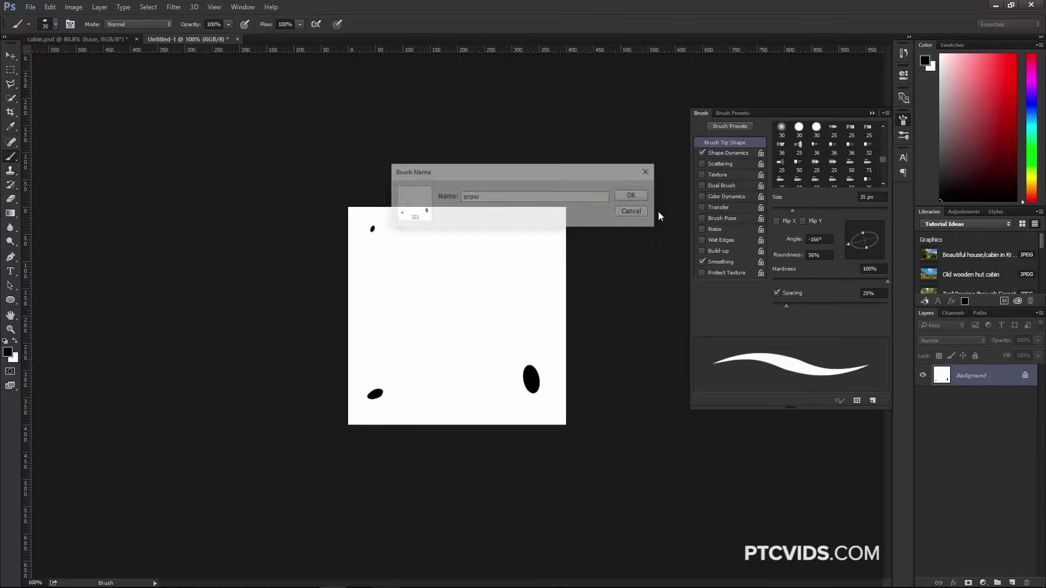
Paint test strokes across the canvas with the snow brush at 321 px
drag(431, 281, 510, 250)
mouse_move(464, 344)
mouse_down()
mouse_move(436, 381)
mouse_move(539, 354)
mouse_move(468, 409)
mouse_up()
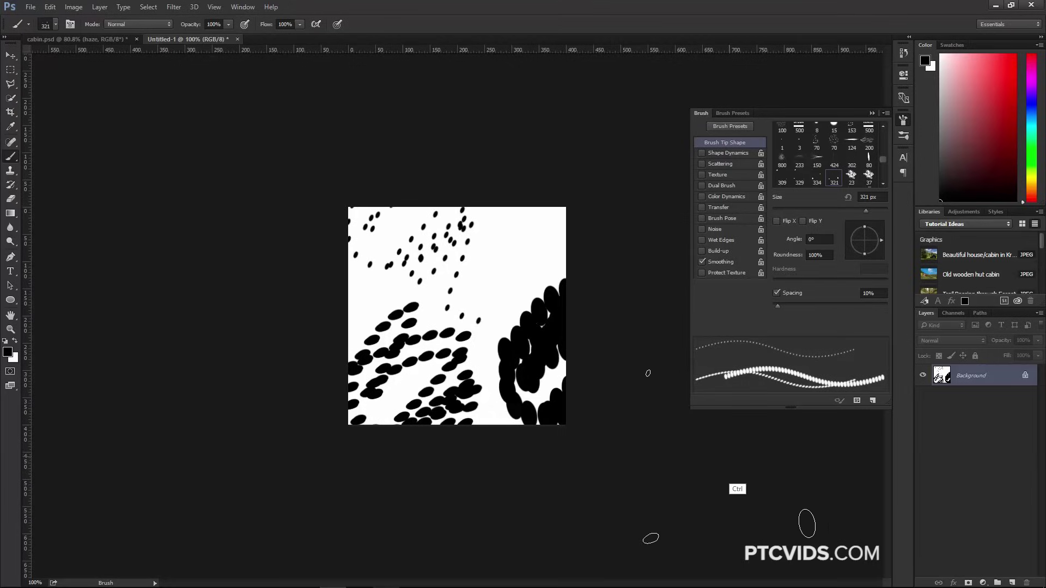
Clear all test strokes from the canvas, reduce the snow brush to 35 px, and try one stroke and undo it
key(ctrl+a)
key(BackSpace)
key(ctrl+d)
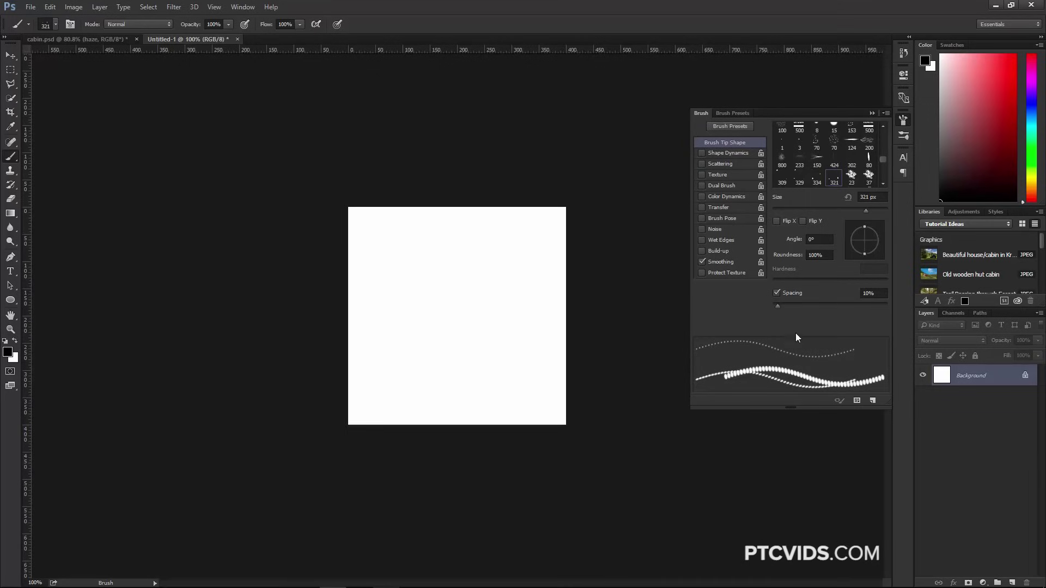
click(792, 210)
mouse_move(430, 261)
mouse_down()
mouse_move(423, 301)
mouse_move(469, 334)
mouse_move(509, 397)
mouse_up()
key(ctrl+z)
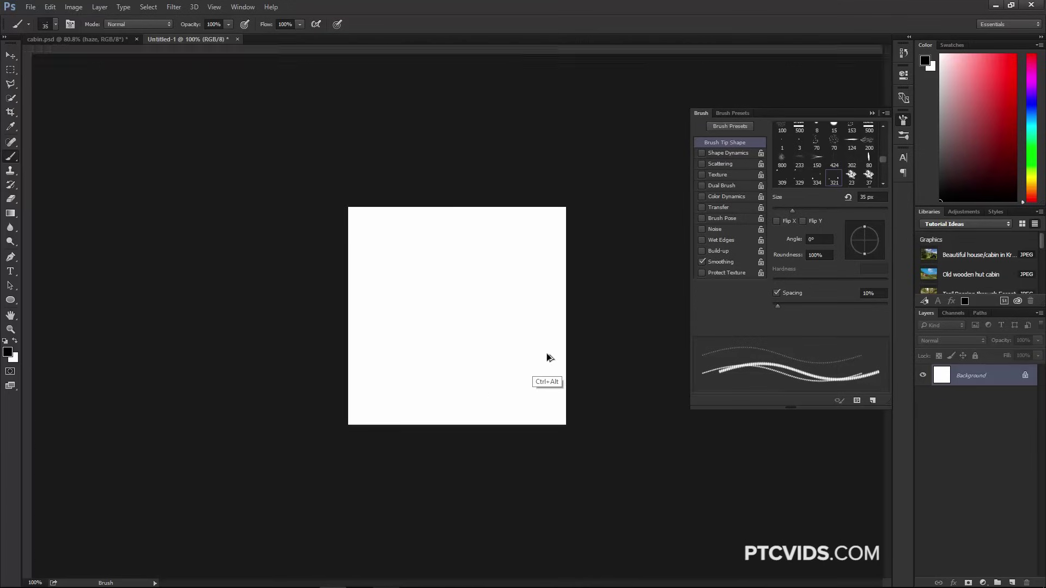
Enable Shape Dynamics with 100% size jitter, 100% angle jitter and 30% roundness jitter, and paint a winding test stroke
click(732, 153)
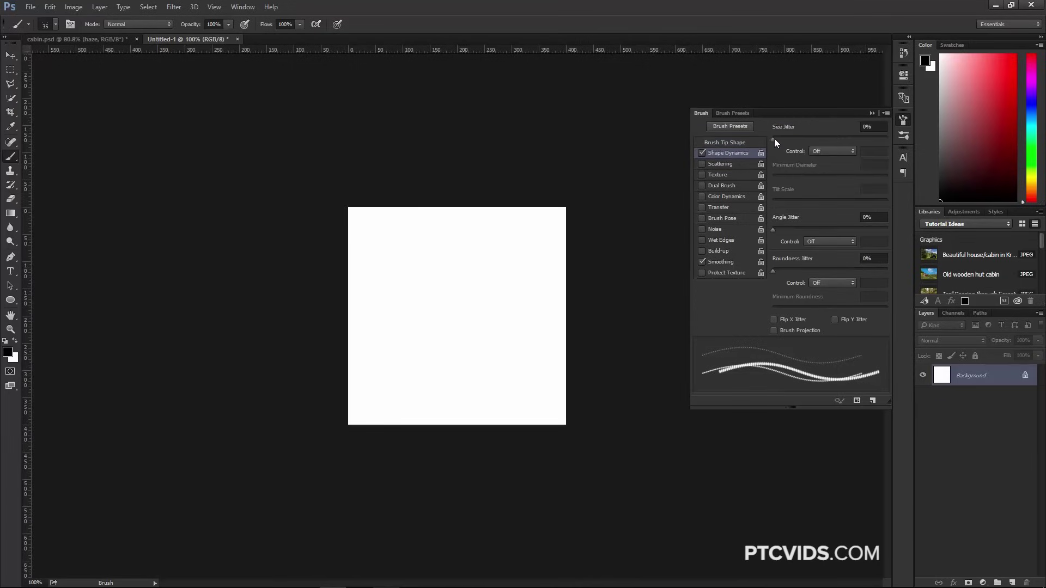
drag(773, 139, 889, 140)
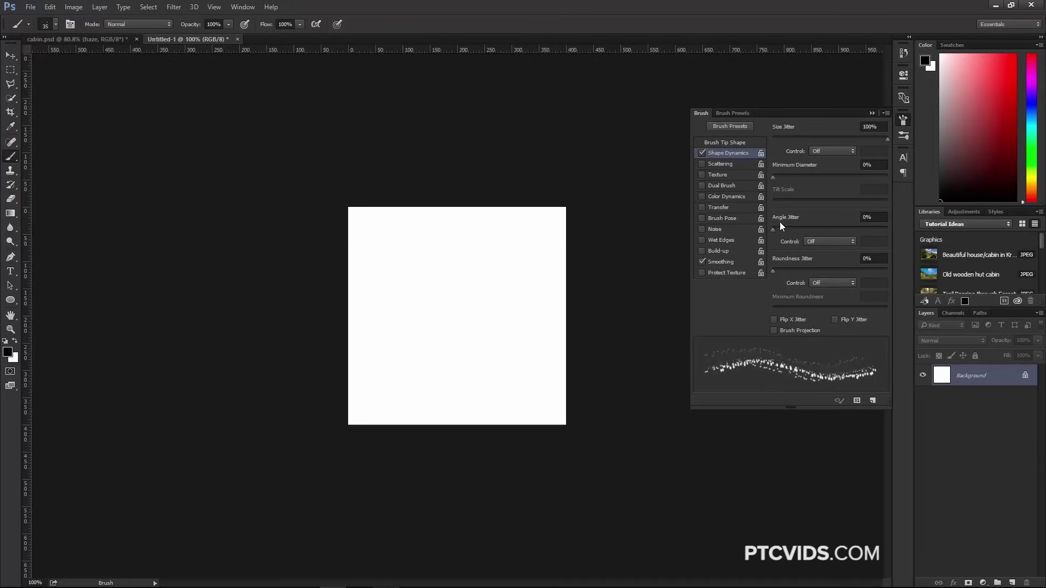
mouse_move(774, 229)
mouse_down()
mouse_move(848, 220)
mouse_move(888, 229)
mouse_up()
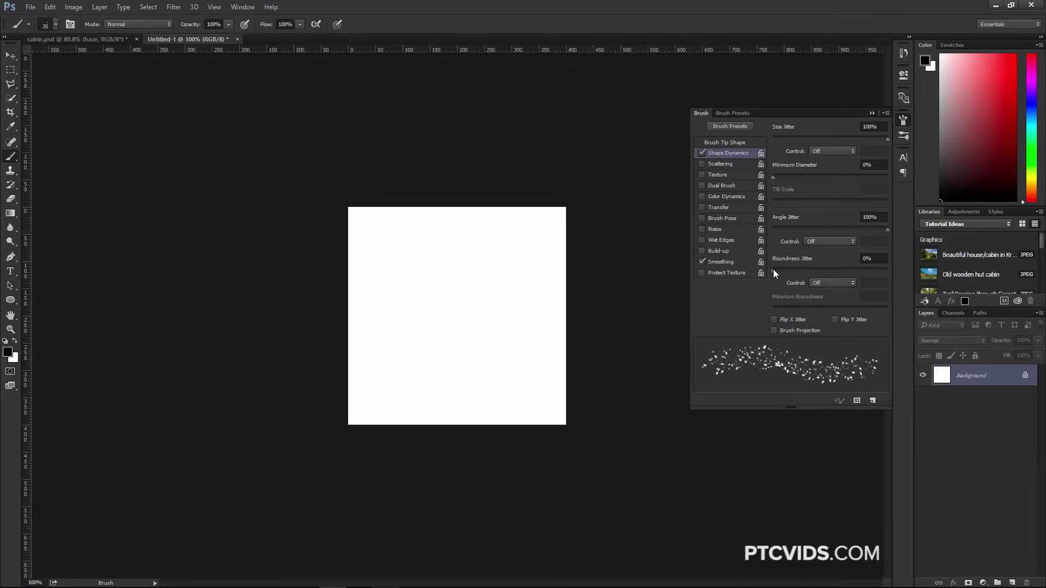
drag(773, 269, 803, 267)
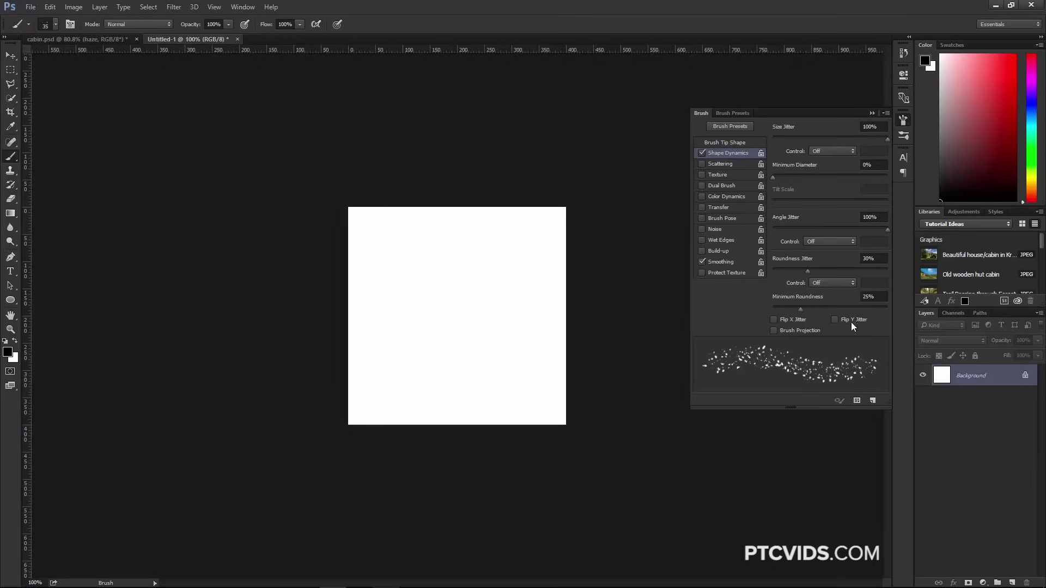
mouse_move(411, 236)
mouse_down()
mouse_move(395, 315)
mouse_move(521, 391)
mouse_move(656, 439)
mouse_up()
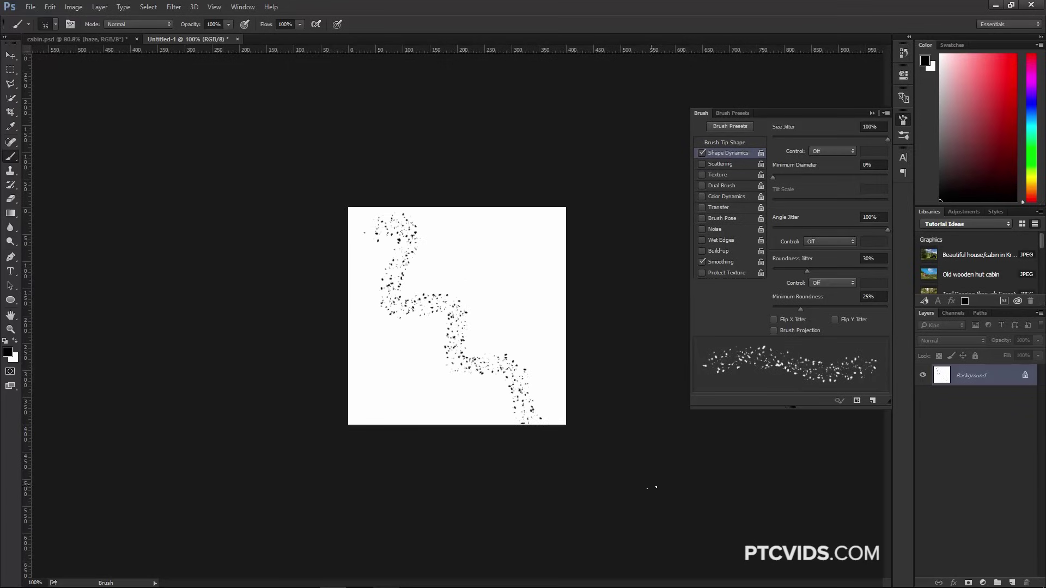
Enable Scattering for the snow brush, testing strokes at 370% and finally at 692% scatter
click(723, 164)
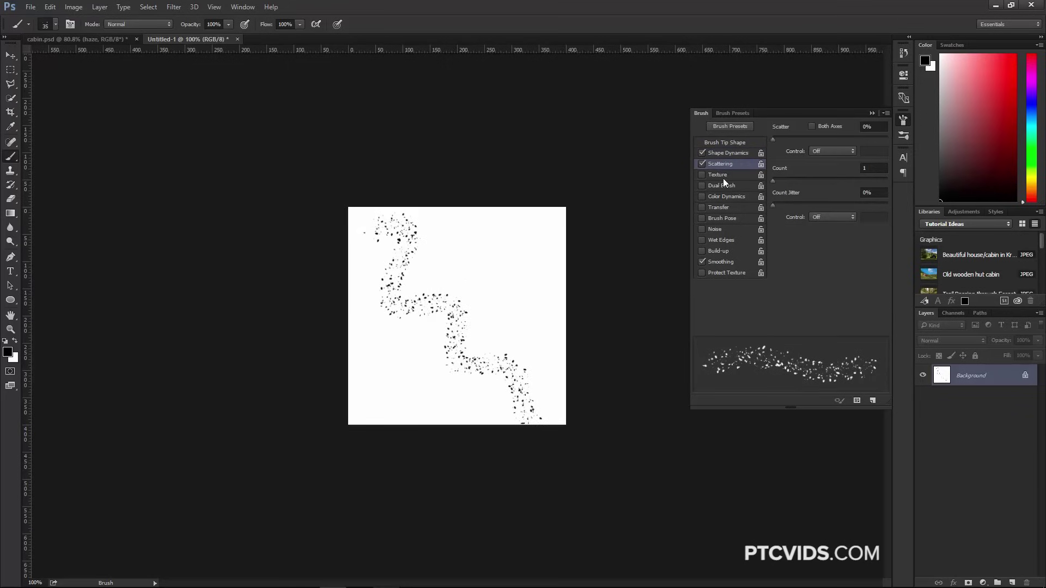
drag(773, 139, 813, 140)
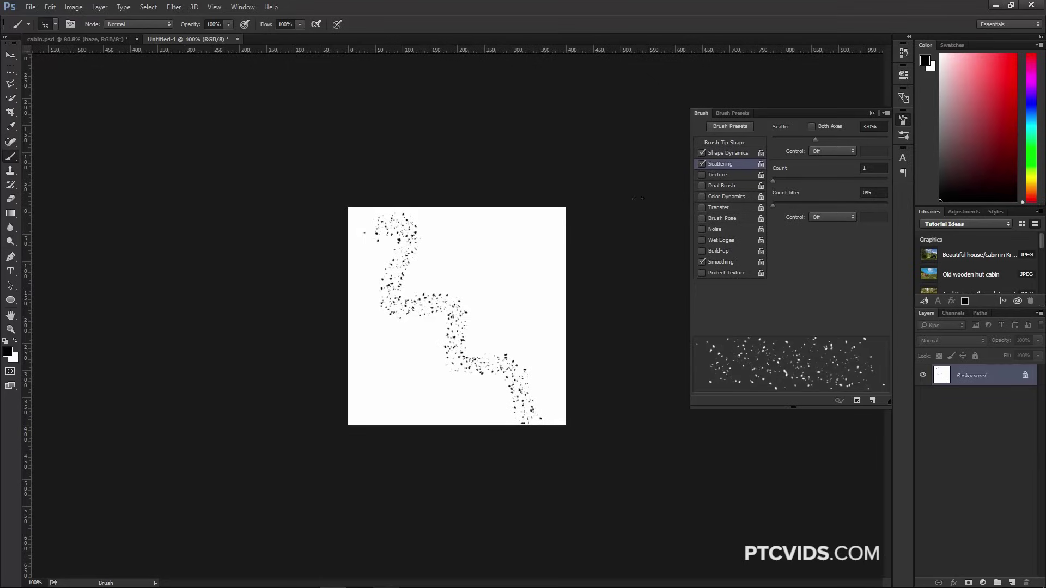
mouse_move(481, 242)
mouse_down()
mouse_move(483, 289)
mouse_move(536, 354)
mouse_up()
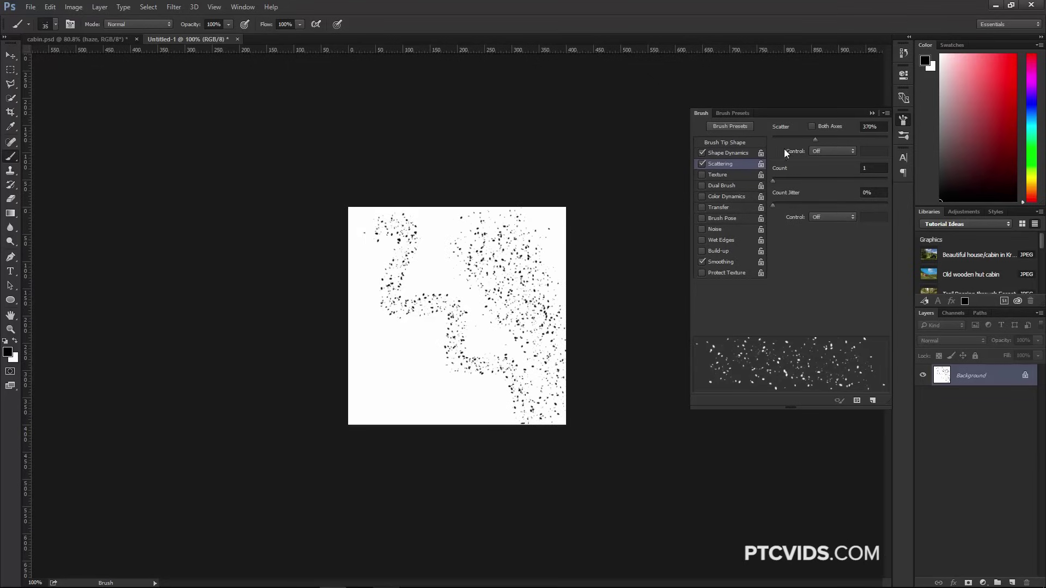
drag(814, 139, 852, 139)
drag(400, 305, 436, 256)
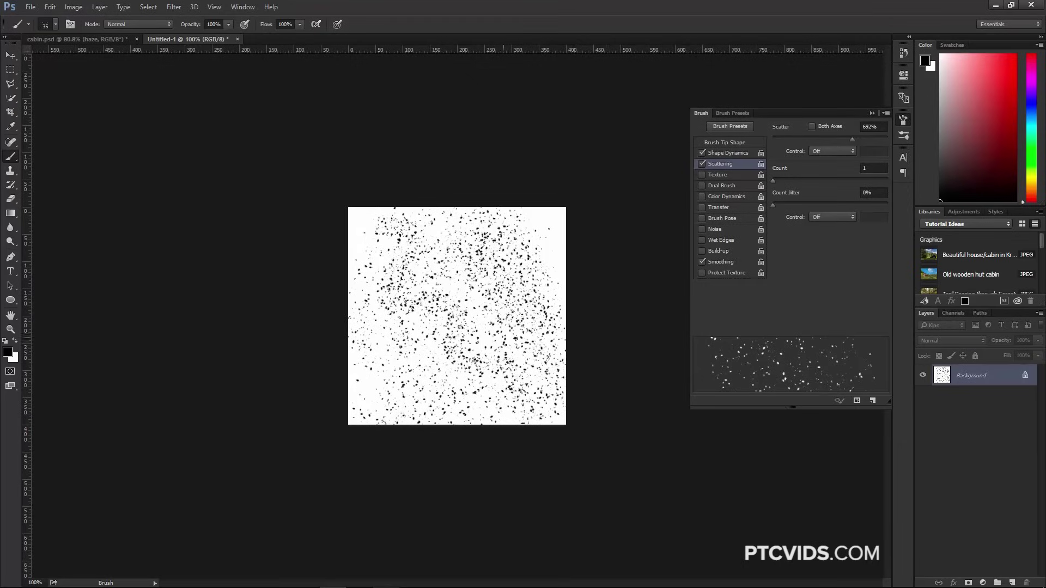
Switch to cabin.psd, add a new layer above haze and paint small white snowflakes over the scene at 35 px
click(84, 38)
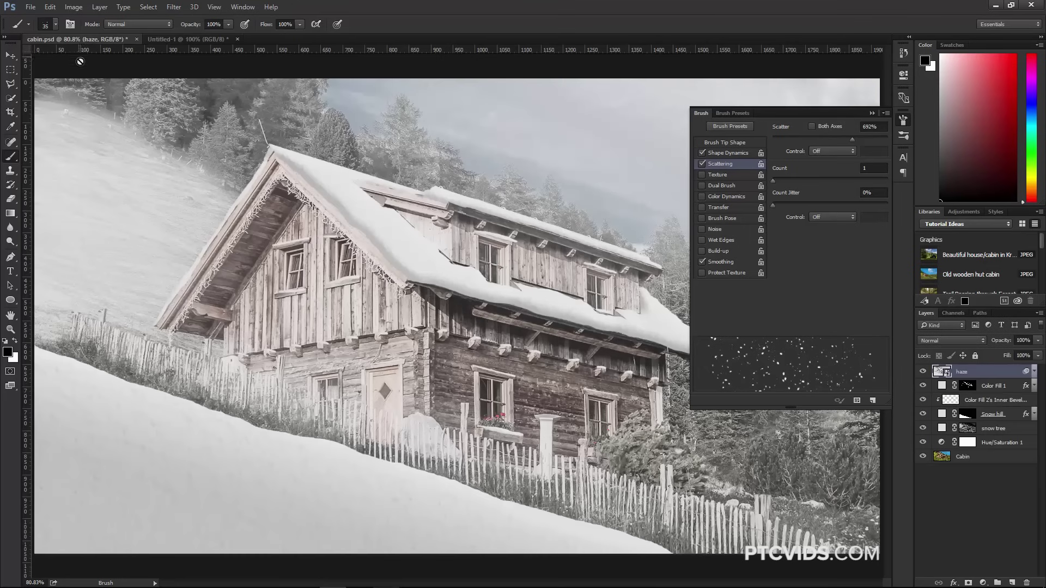
click(871, 113)
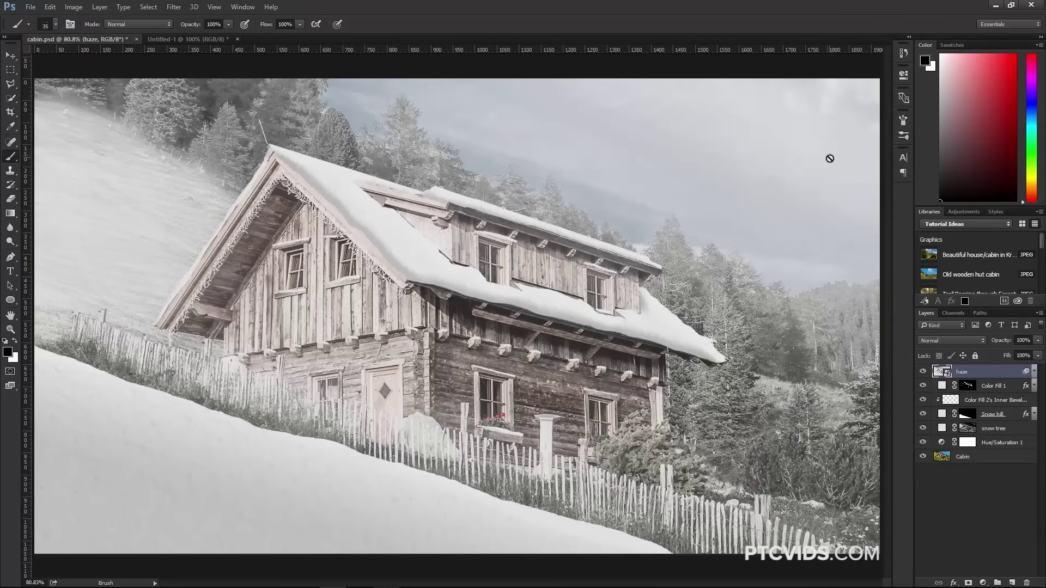
click(1011, 582)
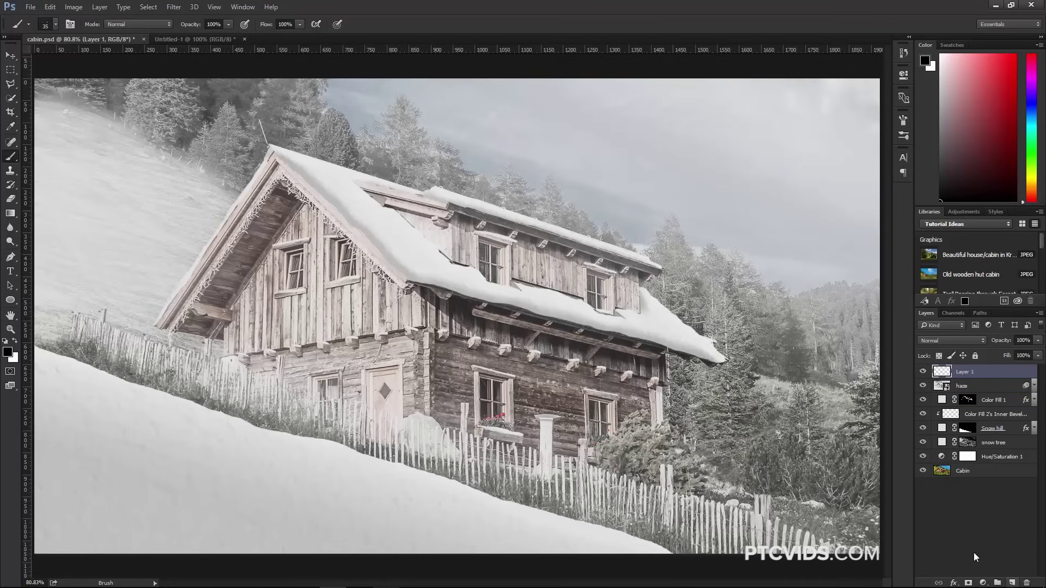
click(15, 340)
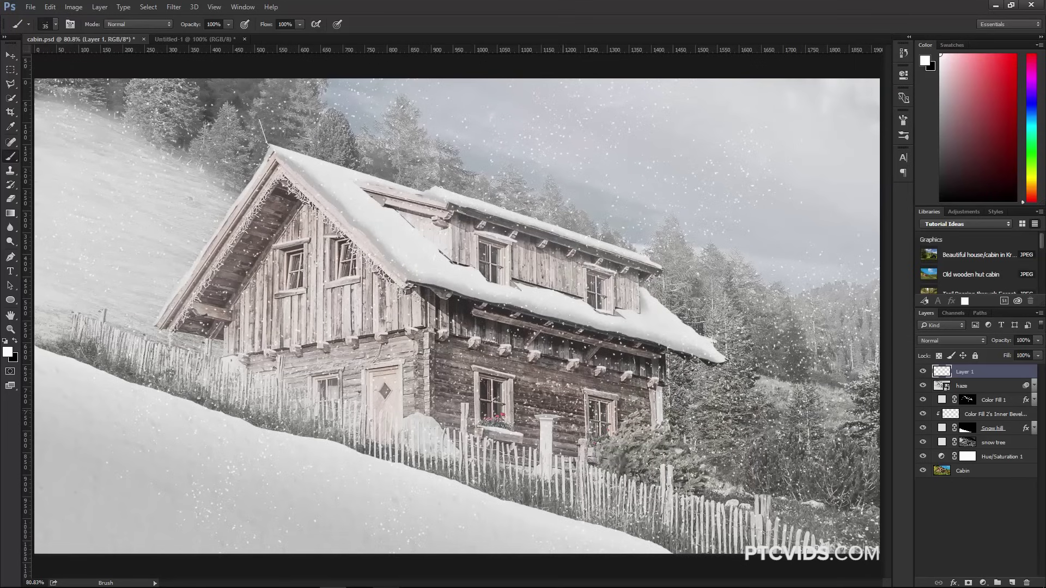
mouse_move(302, 111)
mouse_down()
mouse_move(177, 111)
mouse_move(204, 115)
mouse_up()
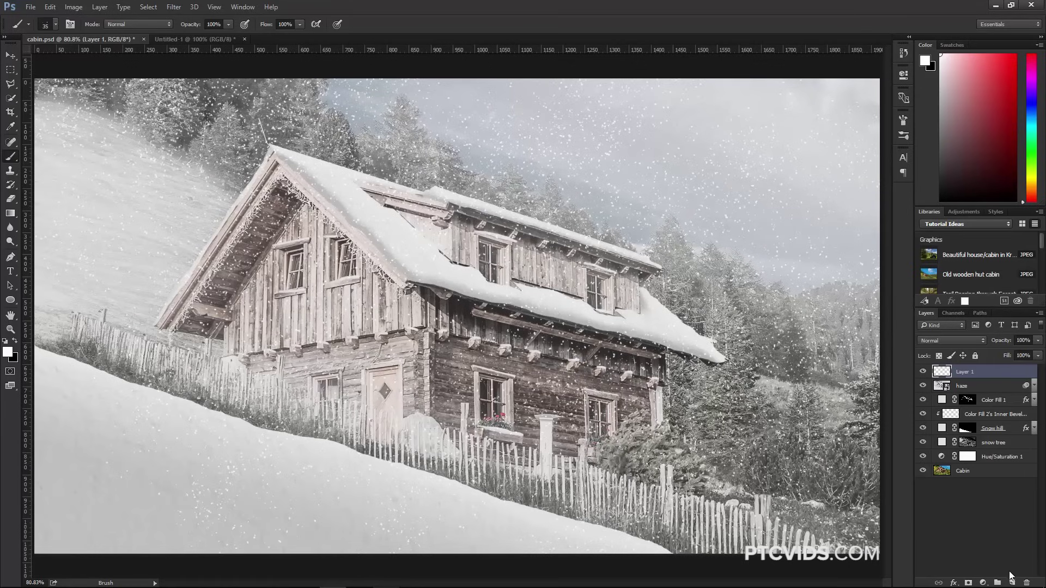
Add another layer on top and paint medium snowflakes across the whole scene with the brush at 100 px
click(1011, 581)
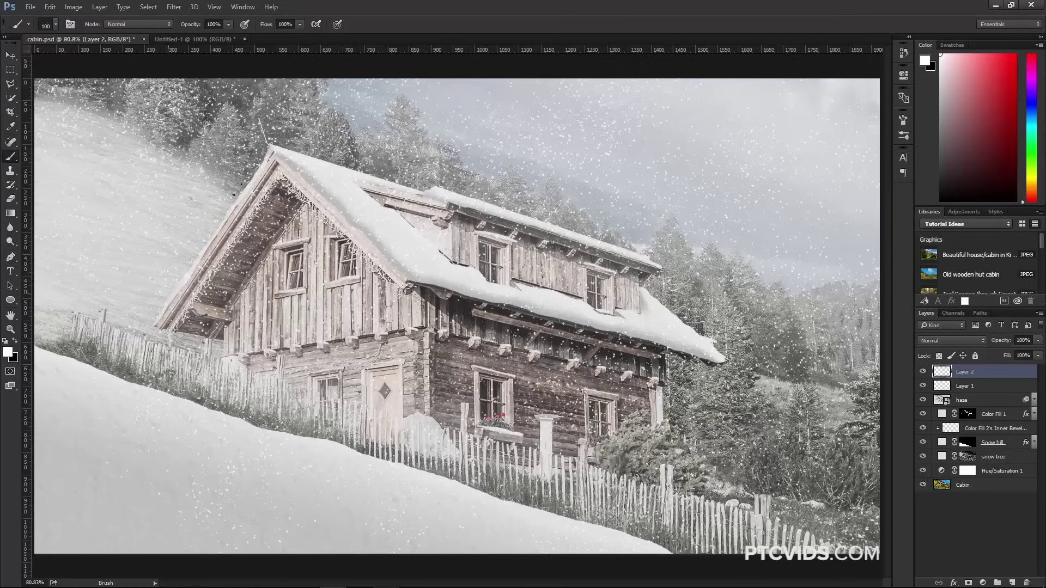
mouse_move(233, 194)
mouse_down()
mouse_move(207, 164)
mouse_move(163, 272)
mouse_move(109, 217)
mouse_move(425, 305)
mouse_up()
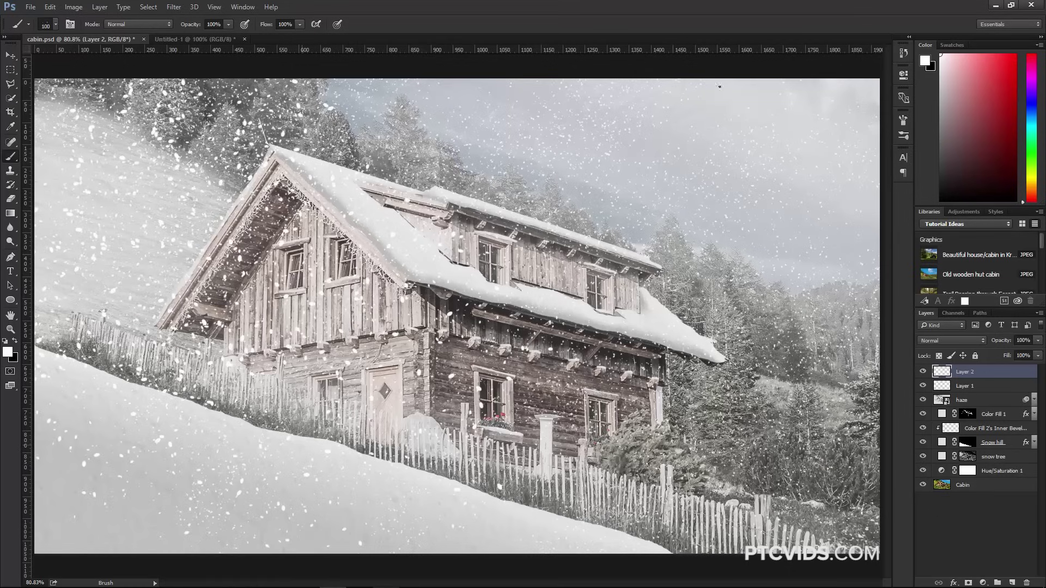
mouse_move(719, 86)
mouse_down()
mouse_move(637, 234)
mouse_move(762, 444)
mouse_move(887, 550)
mouse_up()
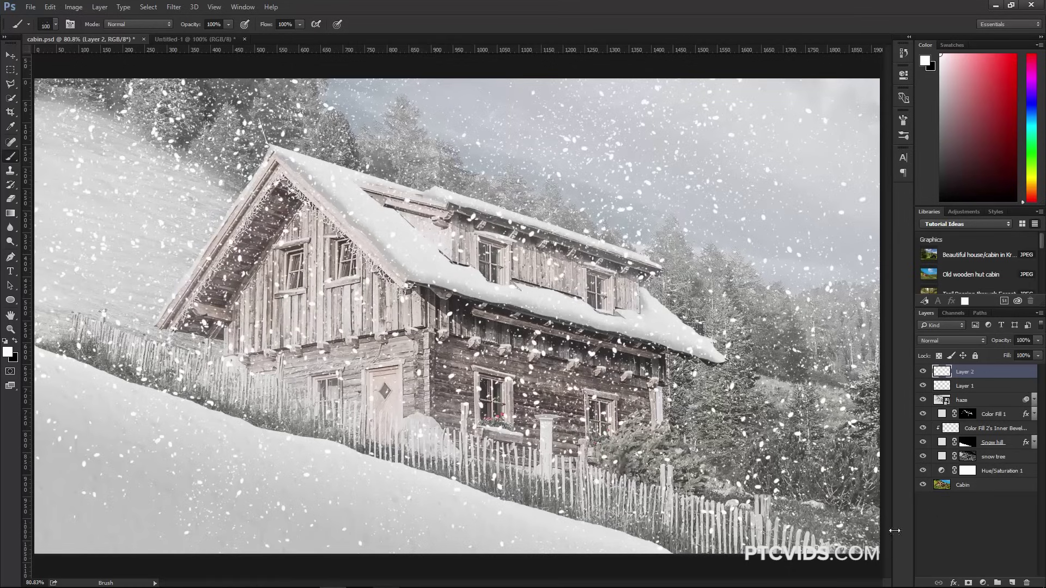
Add a third snow layer and scatter sparse larger flakes over it with the brush at about 250 to 300 px
click(1013, 582)
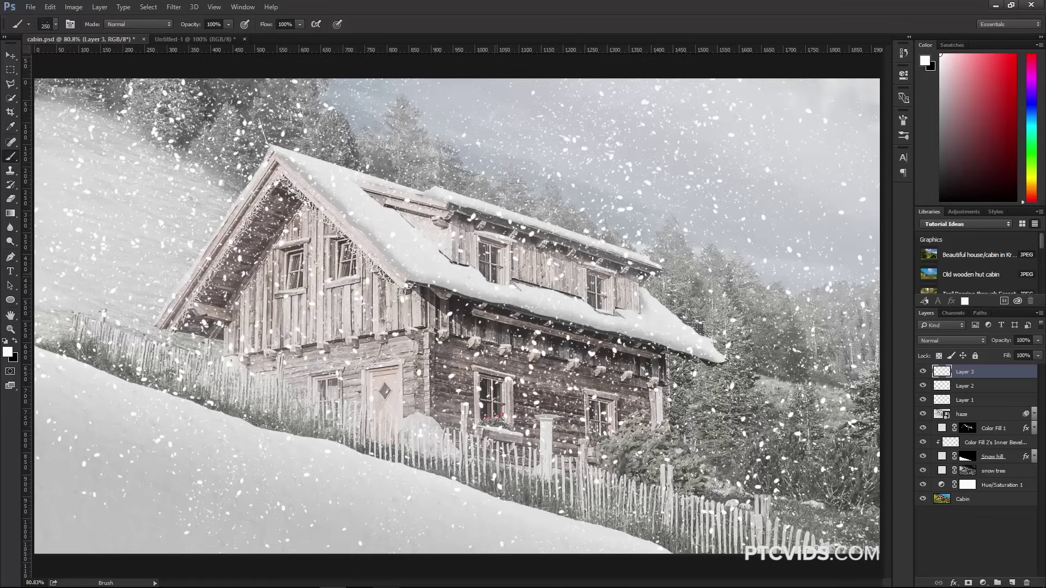
mouse_move(164, 270)
mouse_down()
mouse_move(385, 189)
mouse_move(564, 310)
mouse_move(800, 156)
mouse_up()
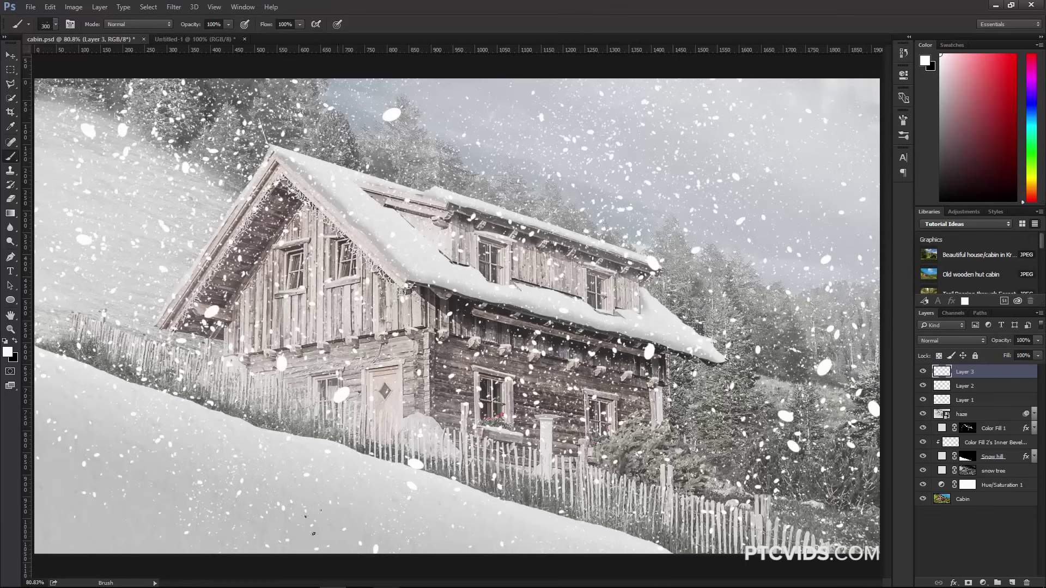
click(251, 523)
Enlarge the brush in stages up to 1100 px and dab a few very large flakes across the cabin scene
key(bracketright)
key(bracketright)
key(bracketright)
key(bracketright)
key(bracketright)
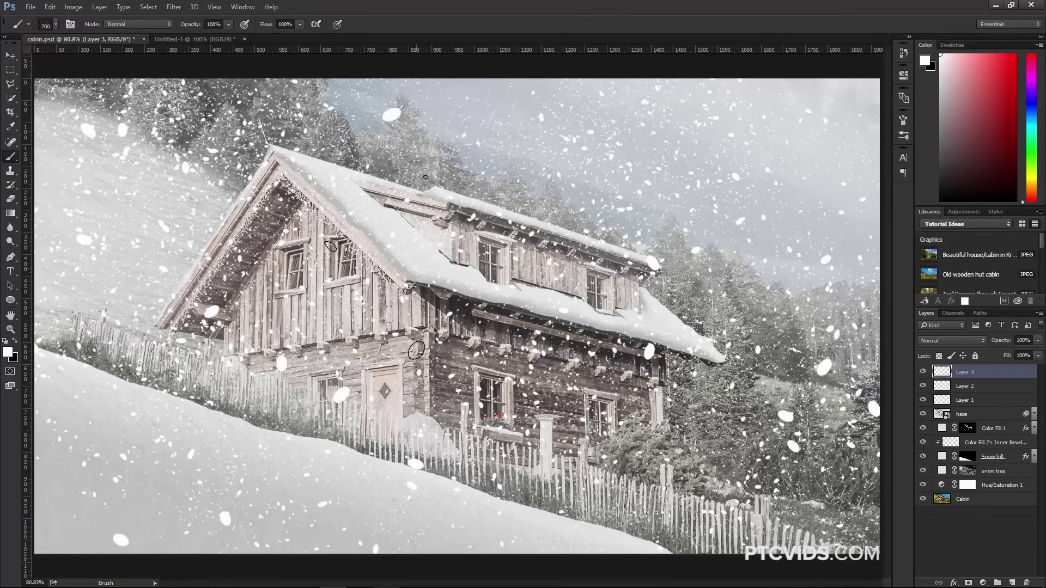
mouse_move(422, 369)
mouse_down()
mouse_move(469, 327)
mouse_move(817, 136)
mouse_up()
key(bracketright)
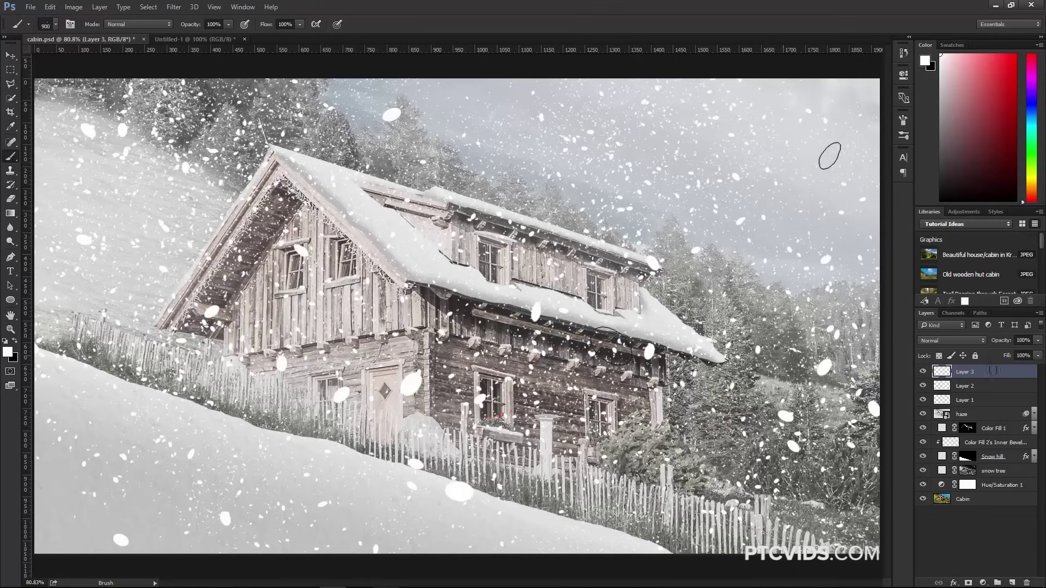
key(bracketright)
key(bracketright)
click(332, 388)
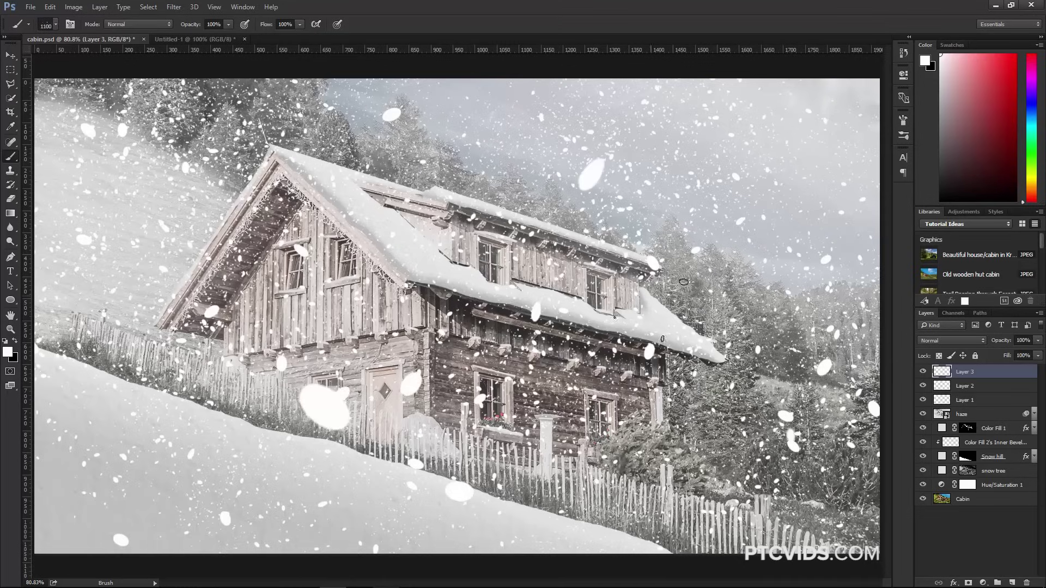
Hide Layer 2 and Layer 3, and select Layer 1 with the smallest flakes, keeping it visible
click(922, 385)
click(923, 372)
click(949, 405)
click(922, 400)
click(923, 400)
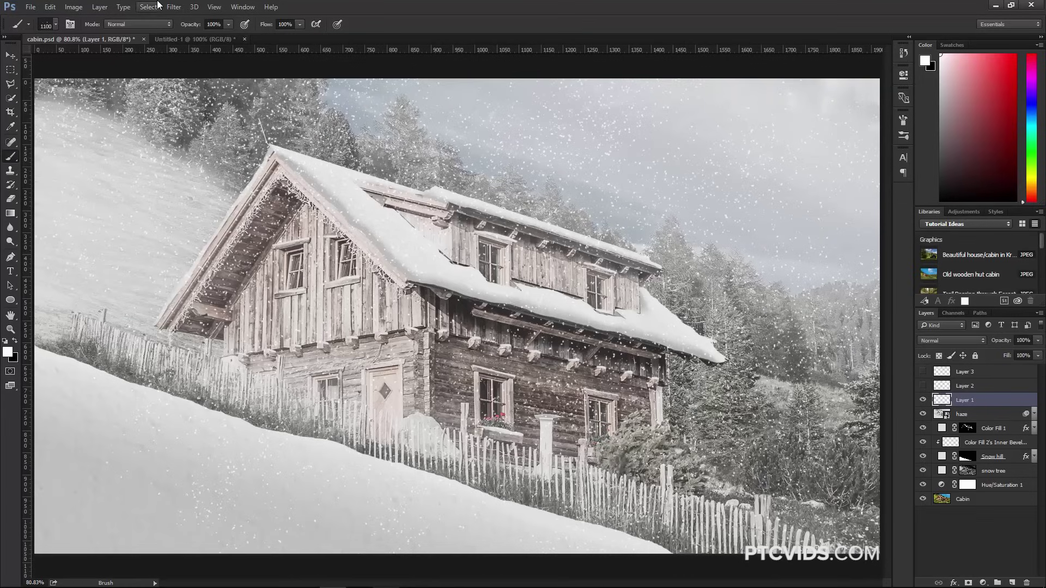
Apply a Motion Blur to the smallest flakes at a -59° angle with a short distance
click(173, 6)
mouse_move(194, 129)
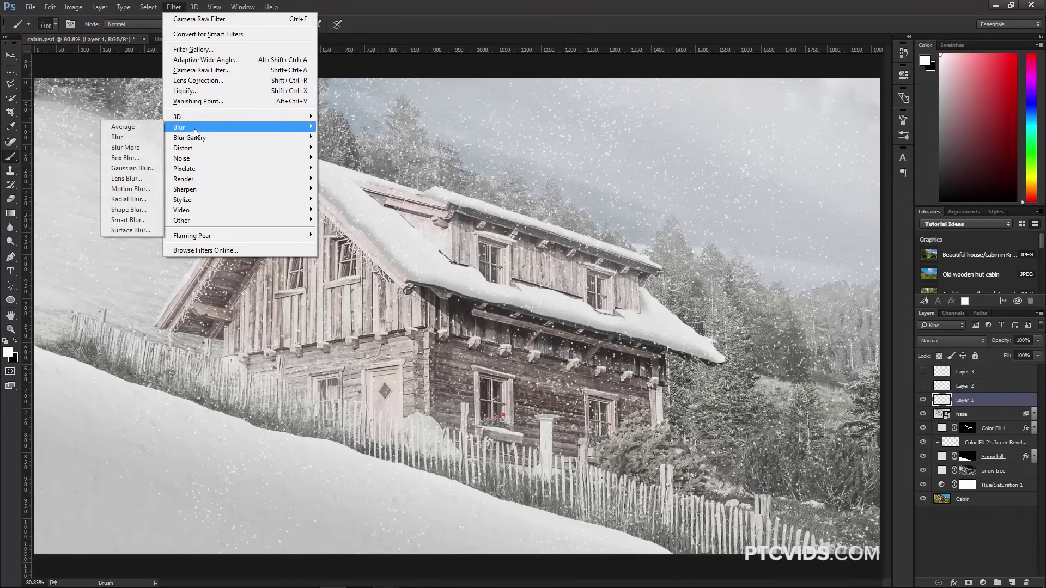
click(143, 189)
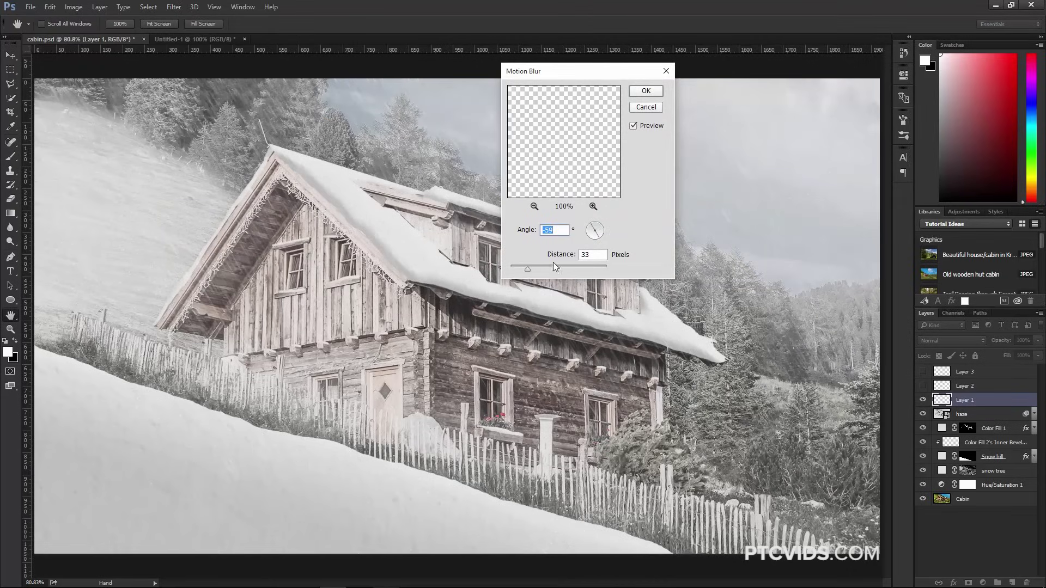
drag(528, 267, 518, 267)
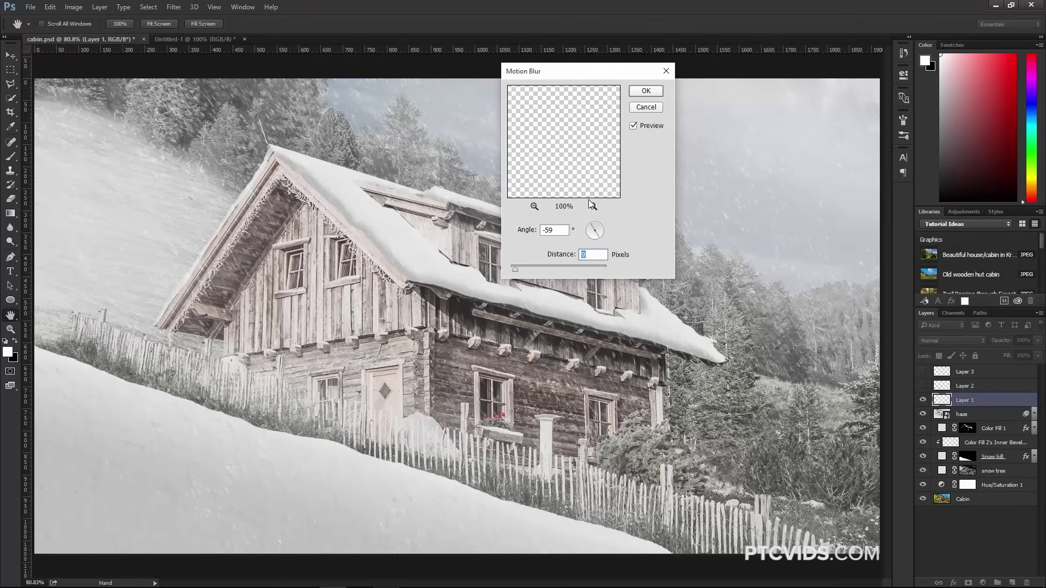
click(646, 91)
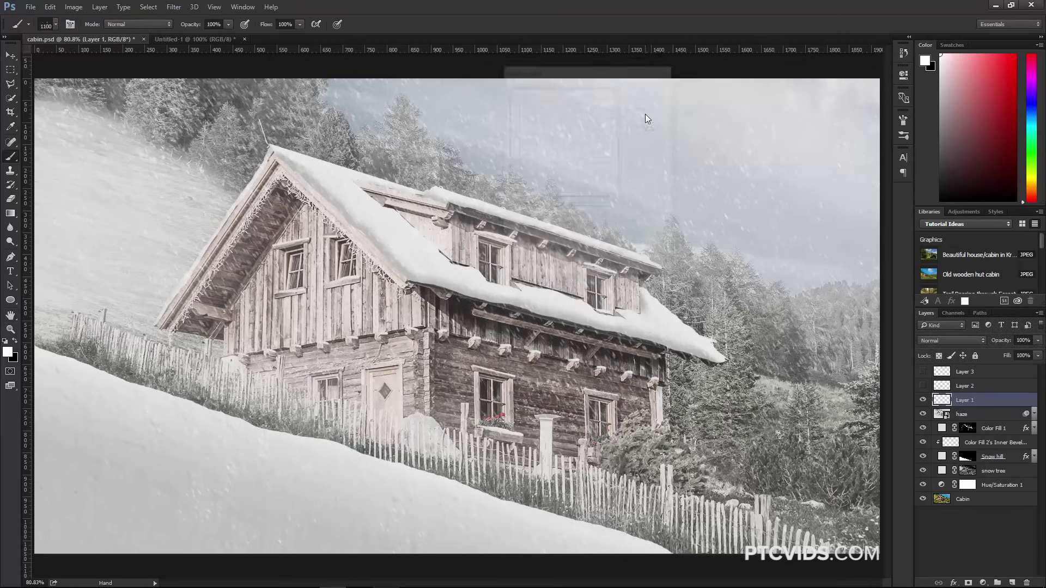
Show and select Layer 2, and apply the last Motion Blur to its flakes twice
click(923, 386)
click(945, 385)
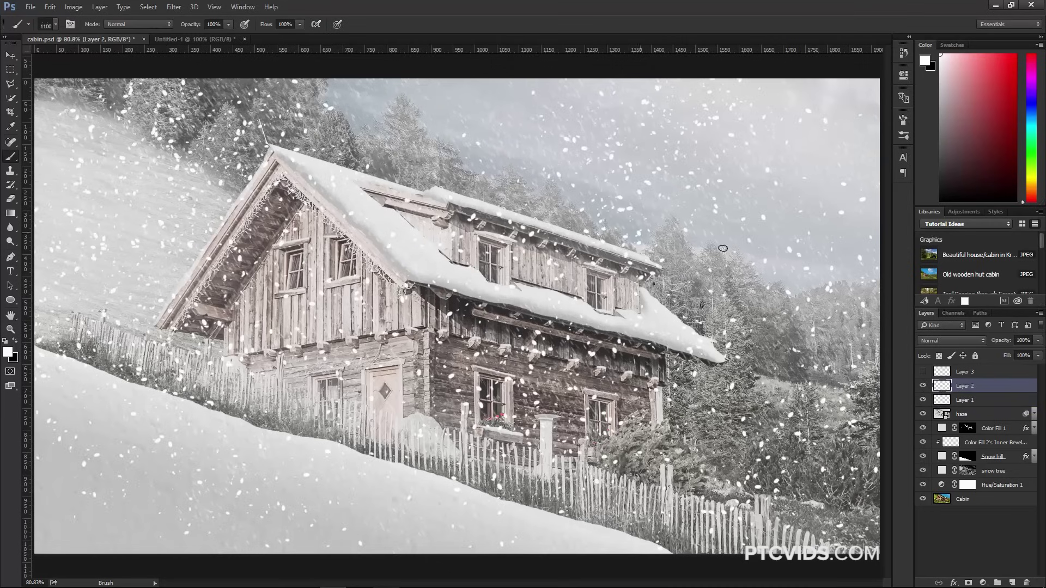
click(174, 7)
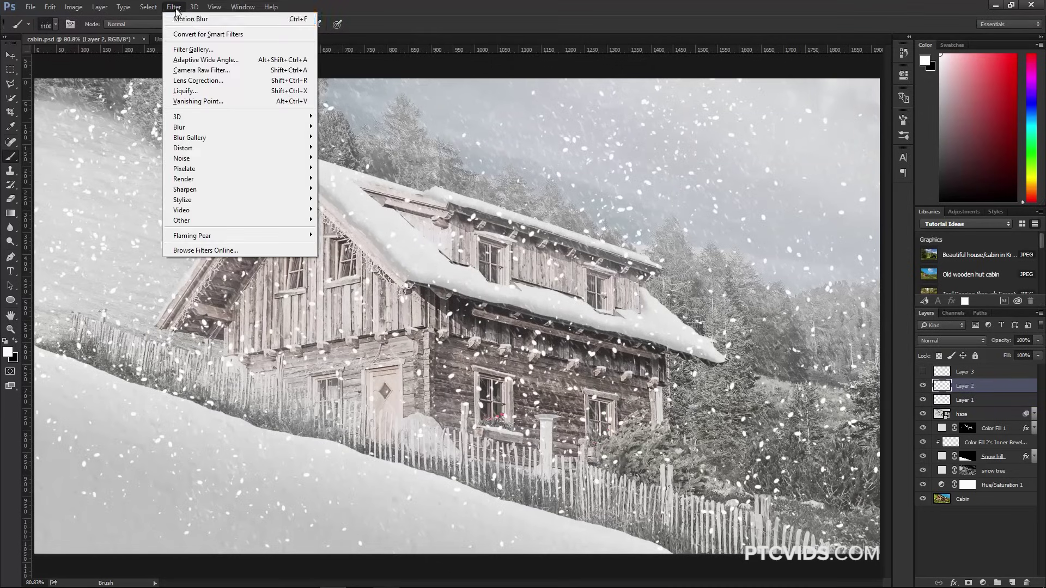
click(187, 19)
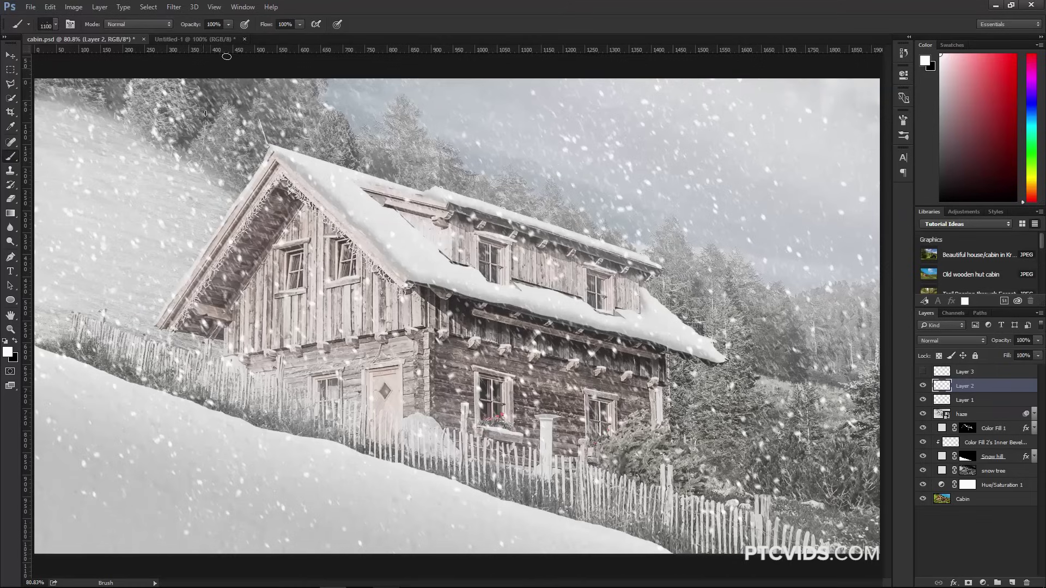
click(175, 7)
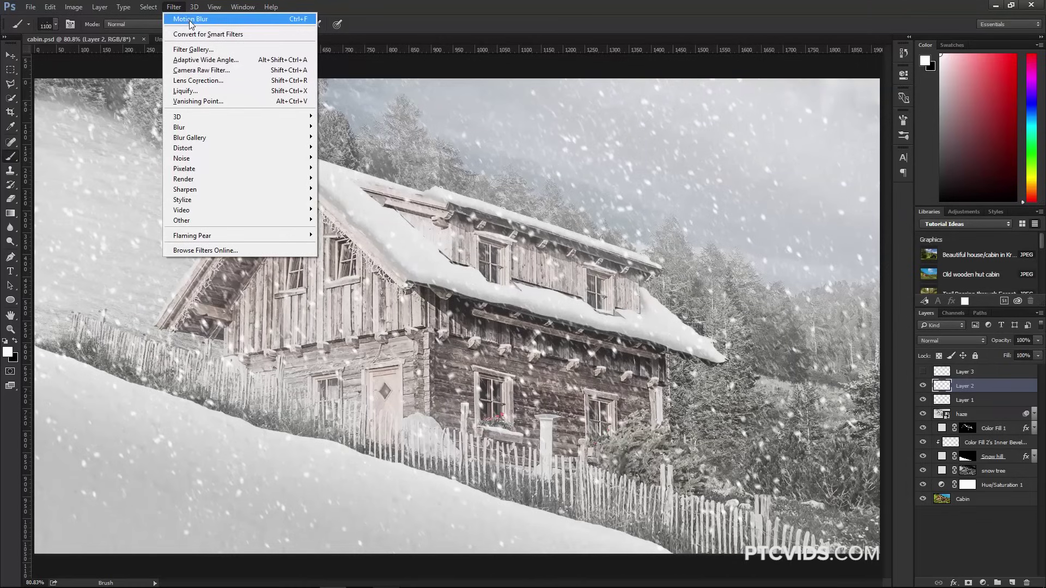
click(190, 19)
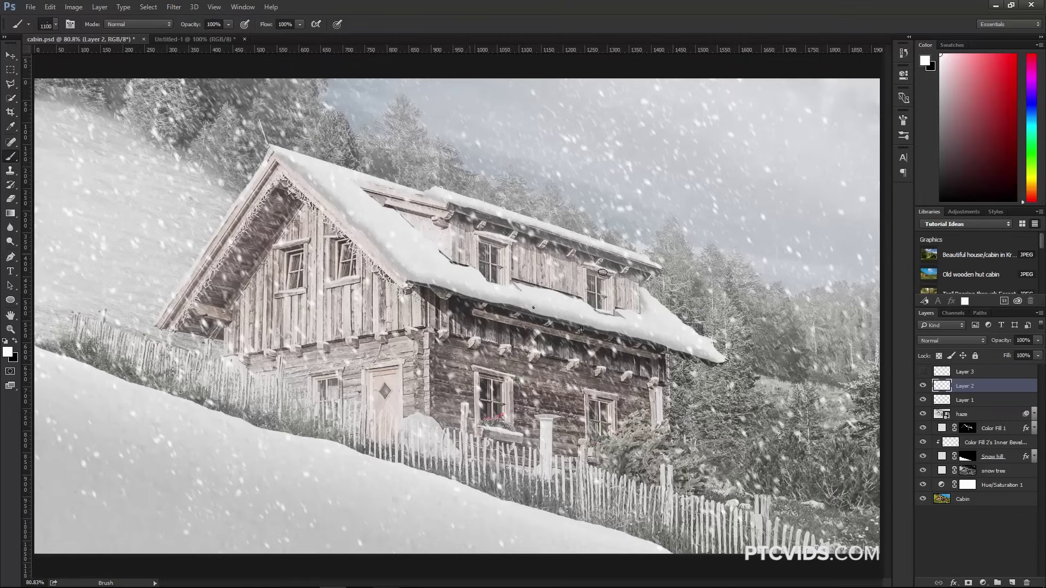
Show and select Layer 3, and apply a Motion Blur to its flakes at a -59° angle with a distance of 33 pixels
click(923, 372)
click(944, 374)
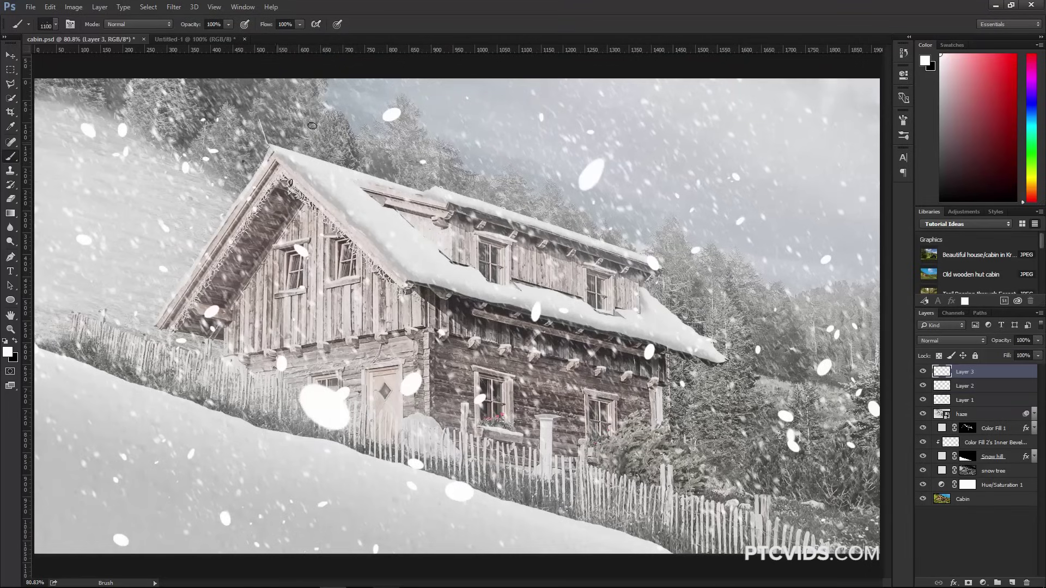
click(174, 7)
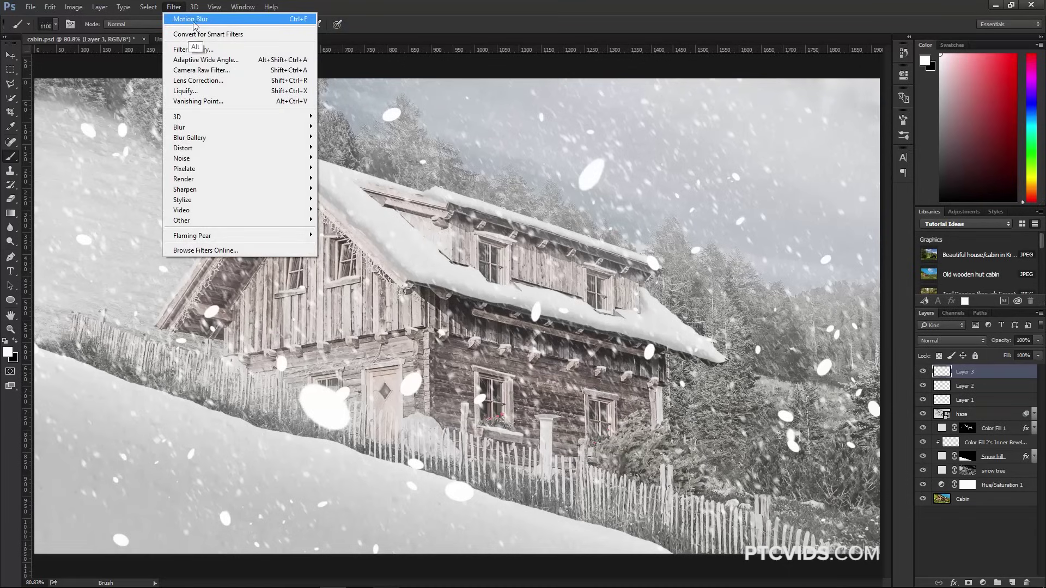
click(196, 19)
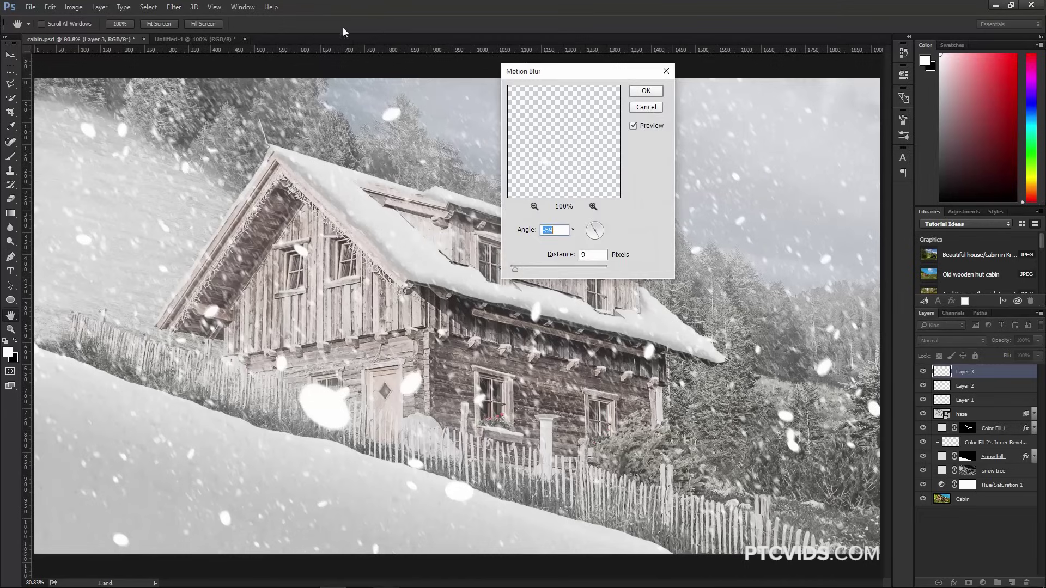
drag(563, 75, 575, 68)
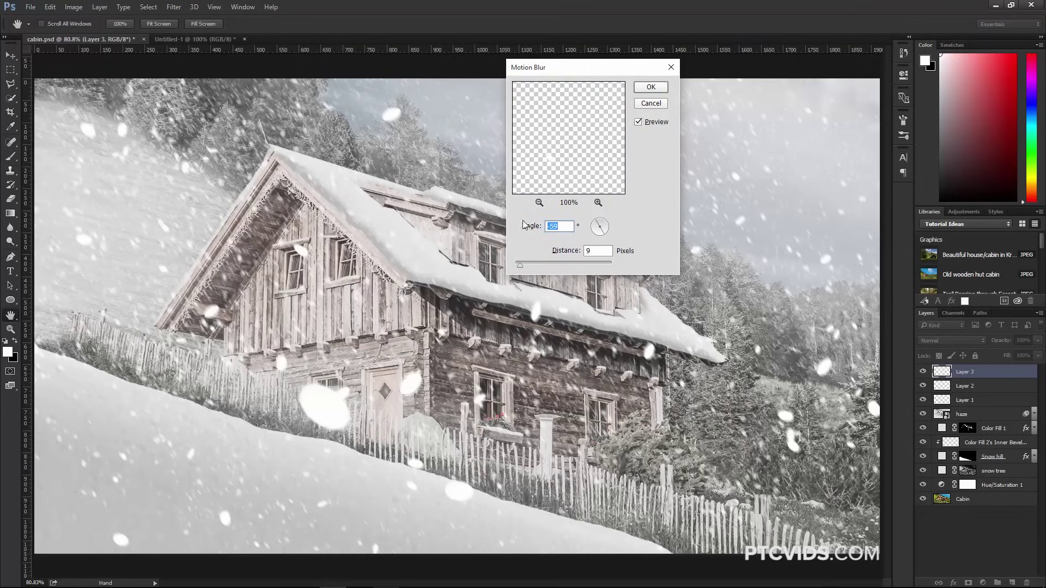
drag(522, 267, 531, 267)
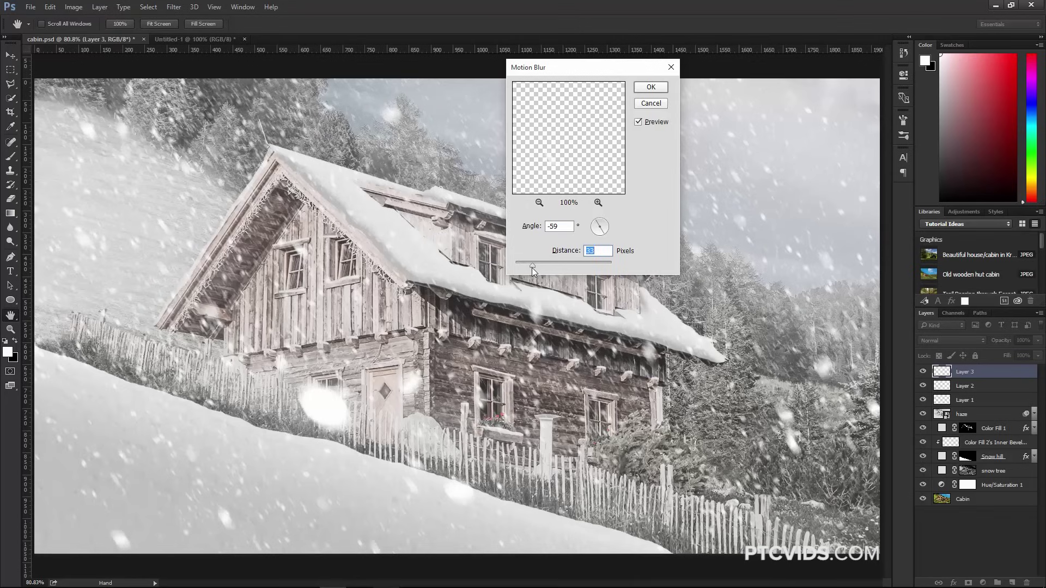
click(651, 87)
key(b)
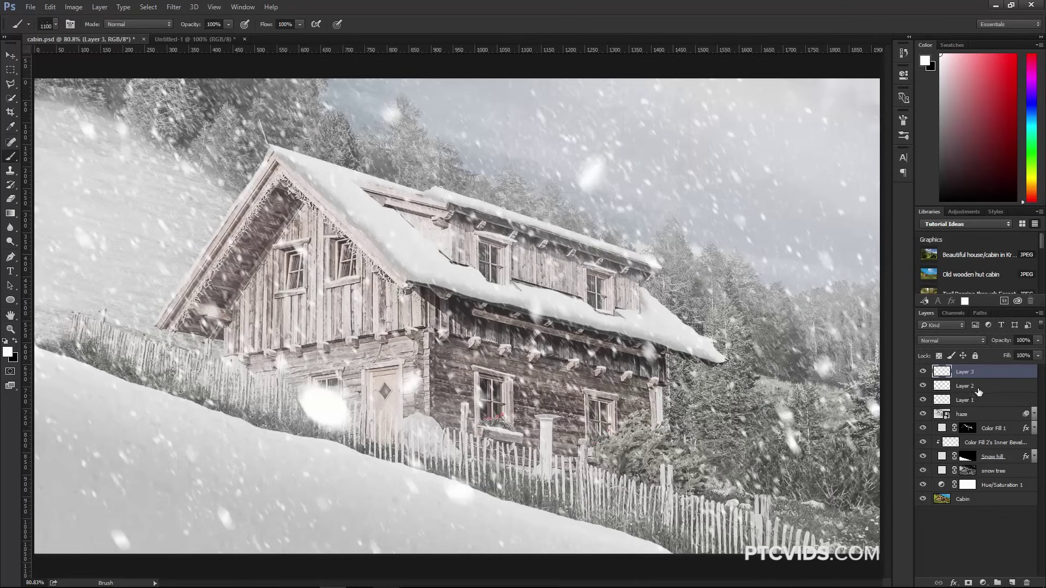
Fine-tune the opacity of the separate snowflake layers, setting Layer 3 to 86%
click(979, 391)
mouse_move(1001, 342)
mouse_down()
mouse_move(985, 341)
mouse_move(995, 345)
mouse_up()
click(982, 400)
click(986, 372)
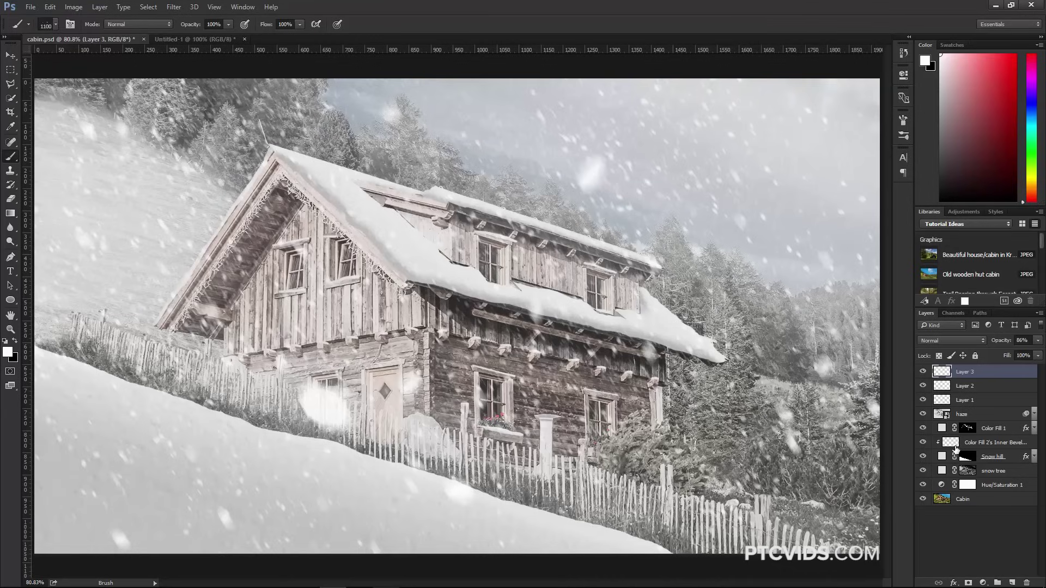
Group the three snowflake layers and name the group "falling snow"
shift+click(943, 398)
key(ctrl+g)
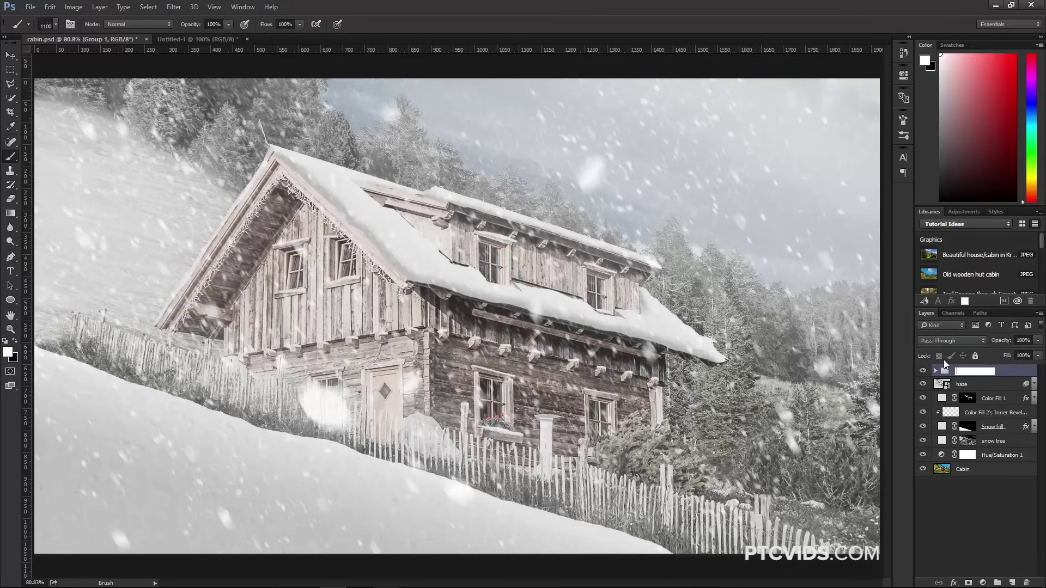
text(alling snow)
key(Return)
Add a Curves adjustment above the haze layer using the Darker preset, and pull its midpoint down to input 133, output 81
click(969, 388)
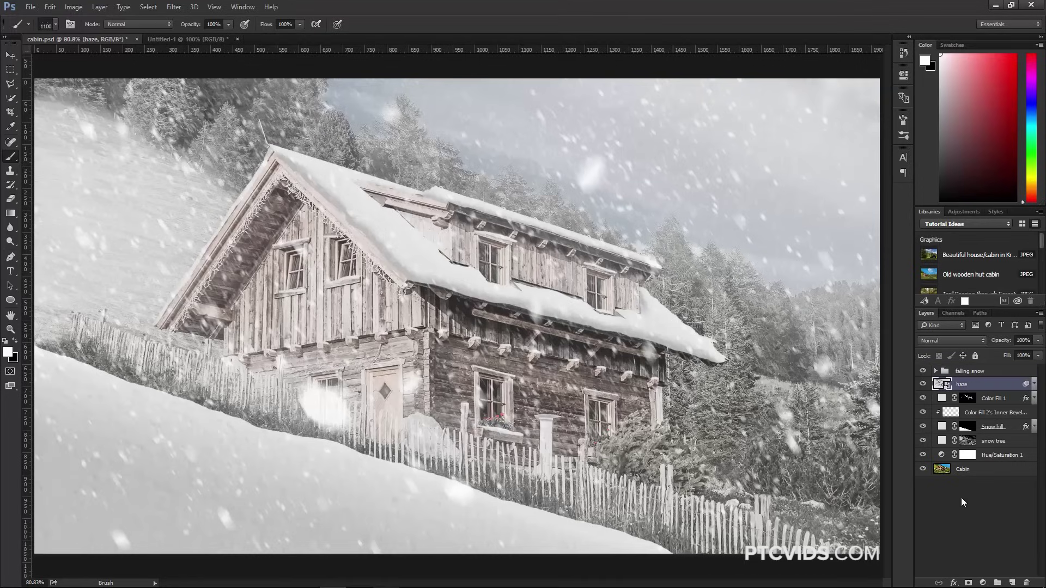
click(983, 582)
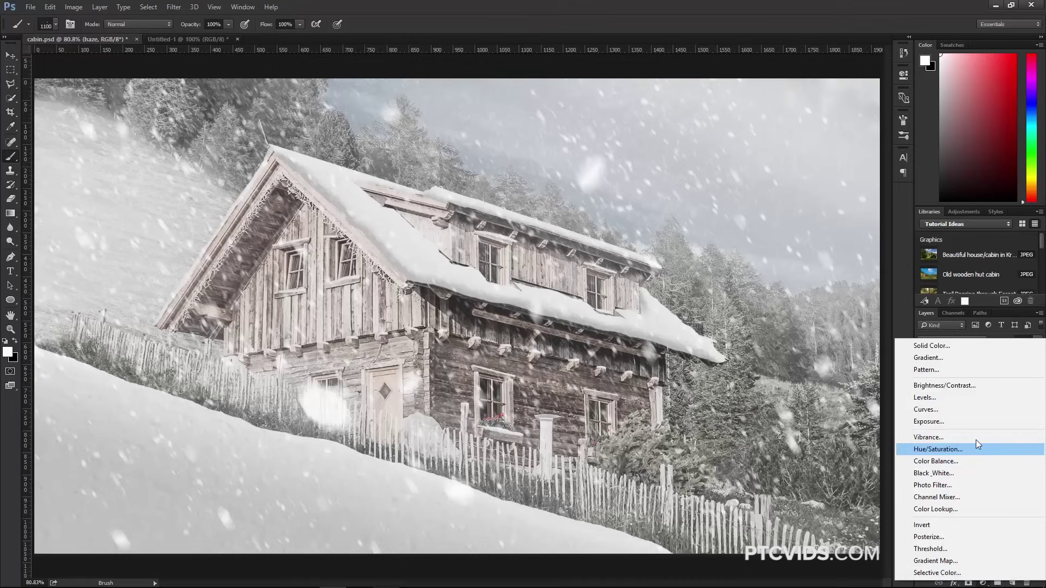
click(962, 410)
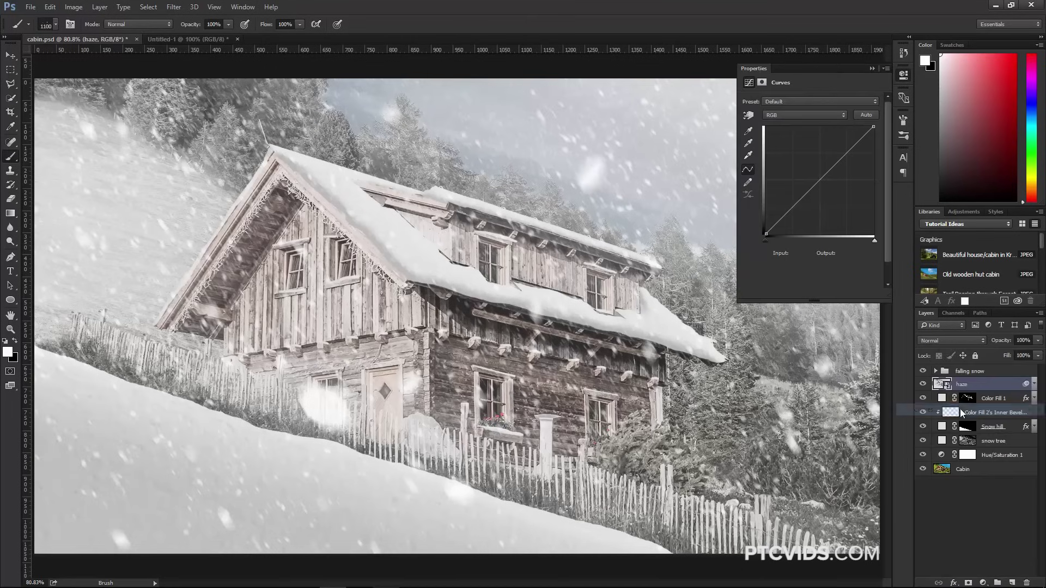
click(781, 102)
click(795, 148)
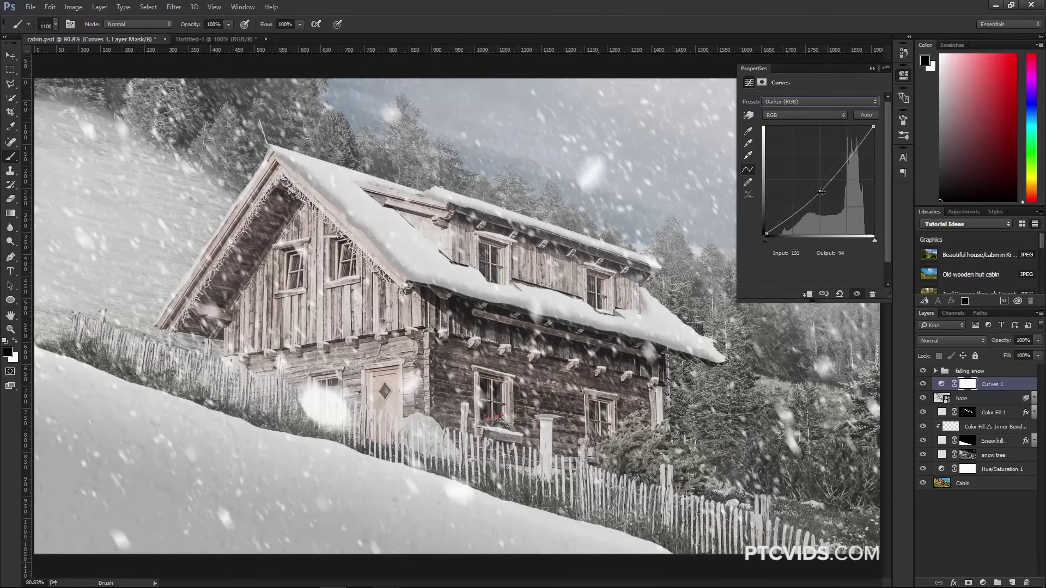
drag(822, 192, 822, 198)
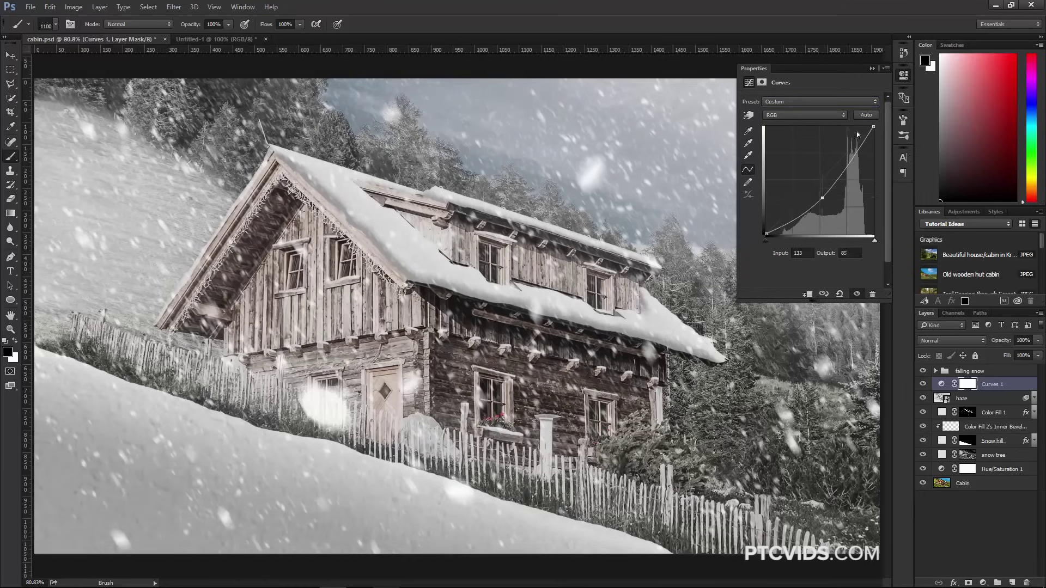
click(871, 68)
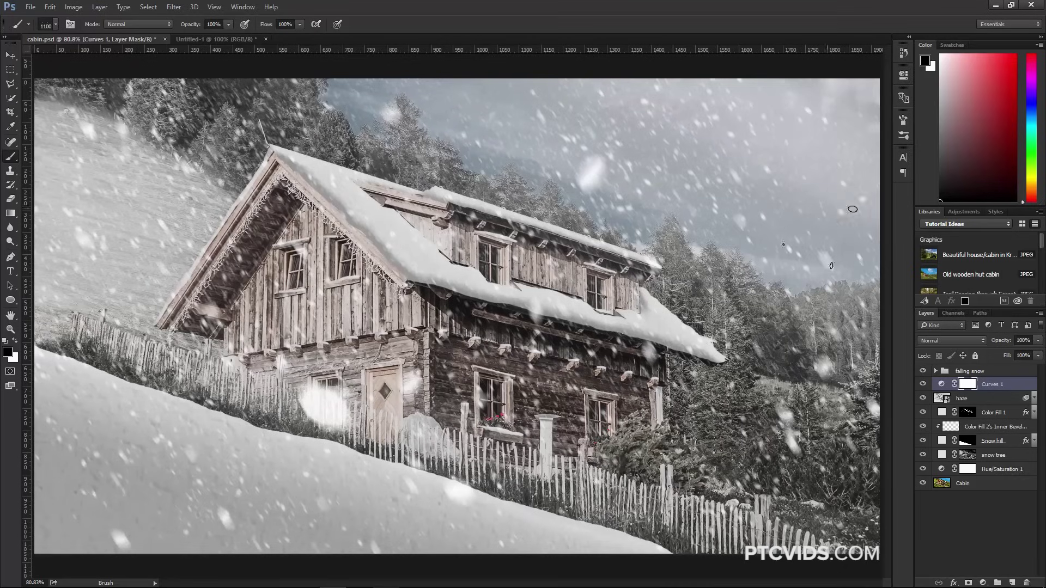
Toggle the visibility of the falling snow group, Curves and haze layers to compare their effect on the scene
click(923, 371)
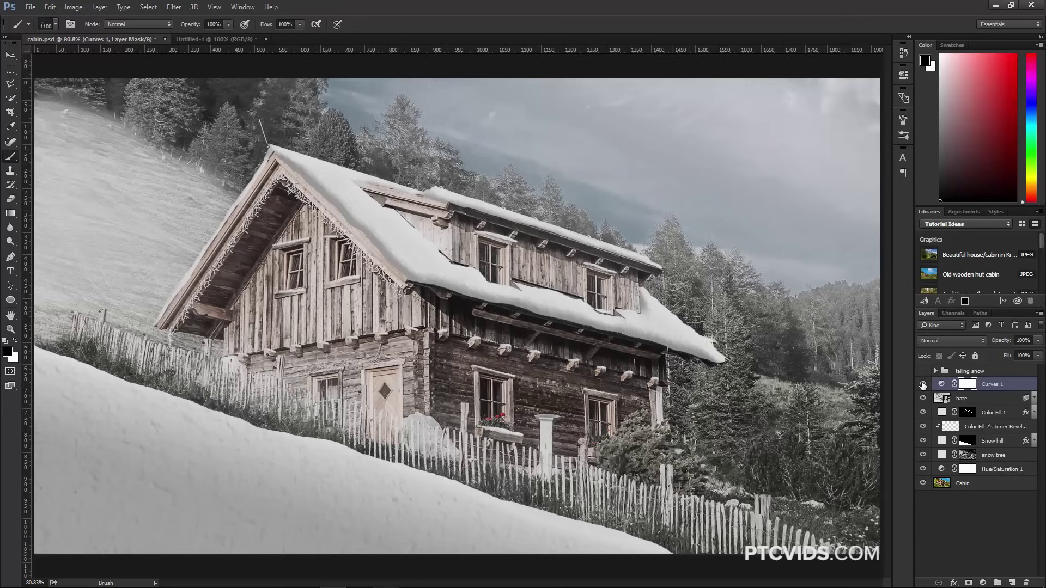
click(922, 385)
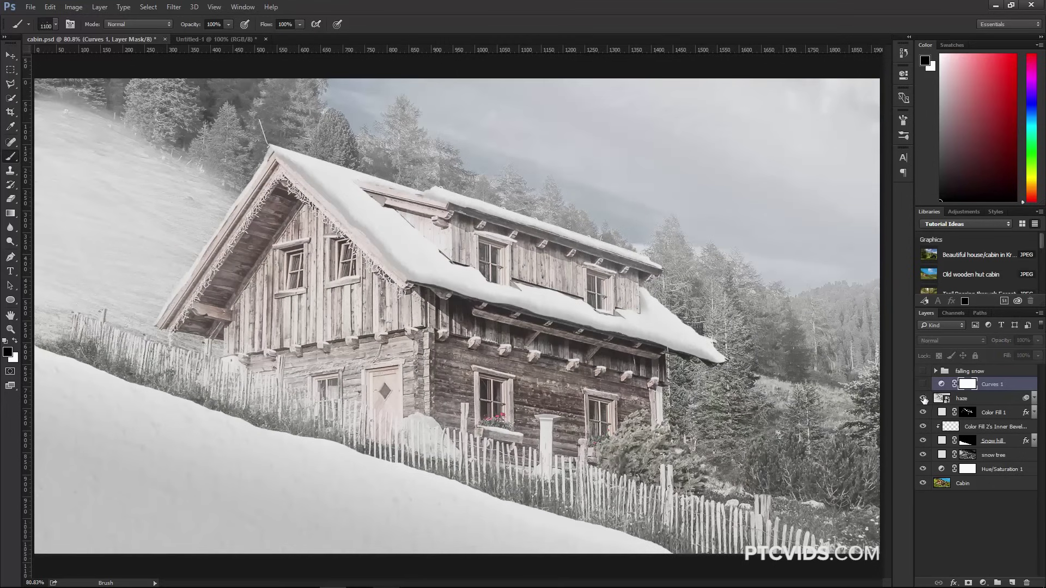
click(923, 399)
click(923, 399)
click(922, 385)
click(923, 371)
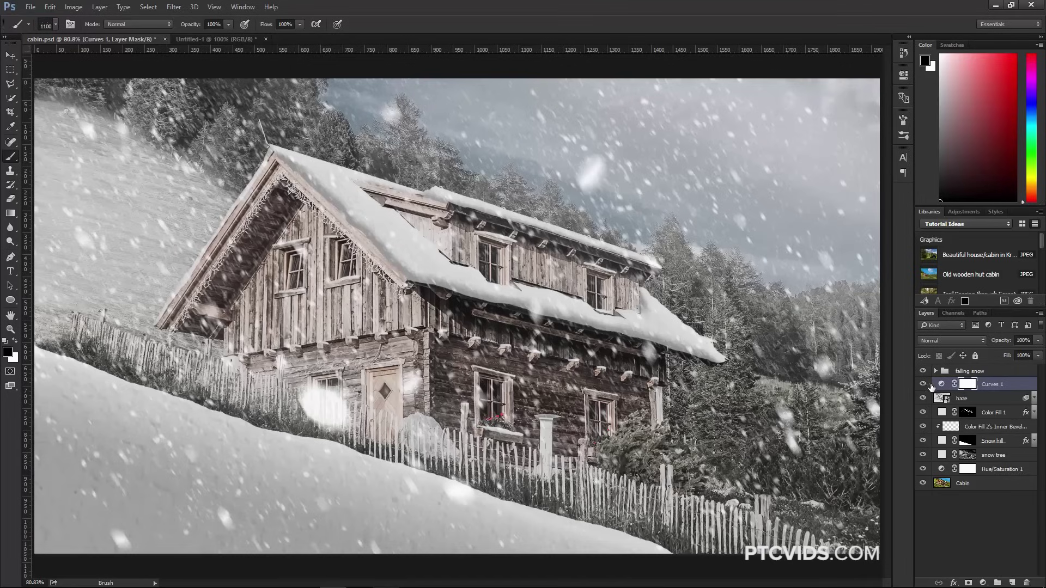
click(922, 384)
click(922, 385)
click(922, 385)
click(923, 385)
click(923, 384)
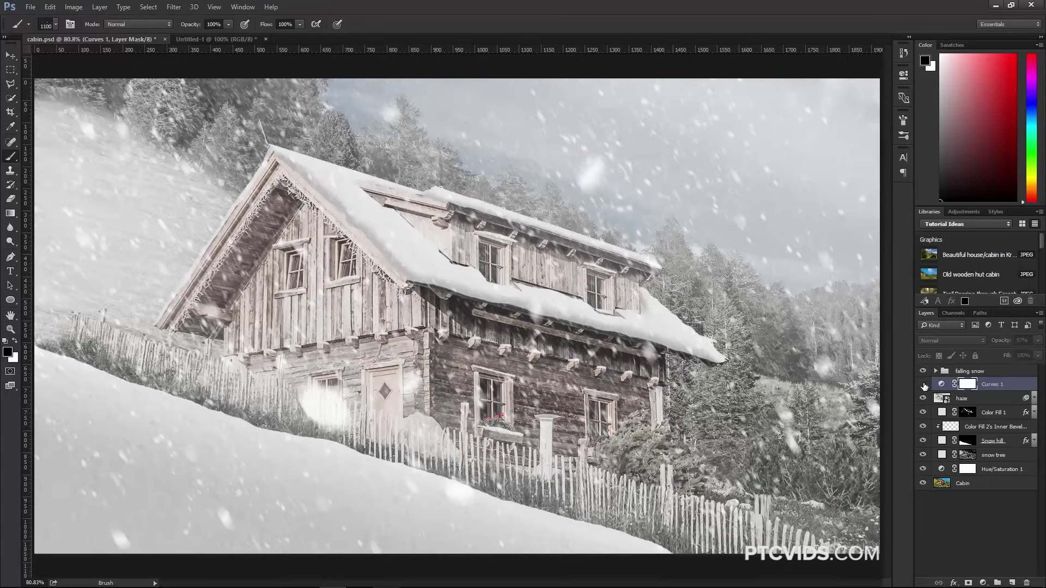
Show the Curves layer again, lower its opacity to 22% and target its mask
click(922, 384)
drag(993, 345, 952, 342)
click(969, 389)
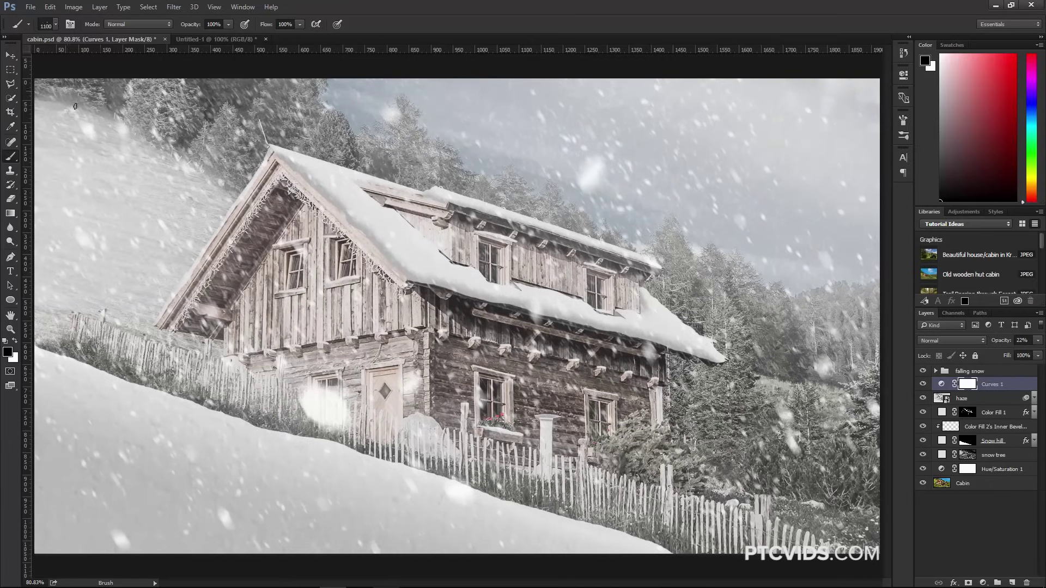
Choose a soft round brush, undo a test dab on the Curves mask and reduce the brush to 175 px
click(56, 26)
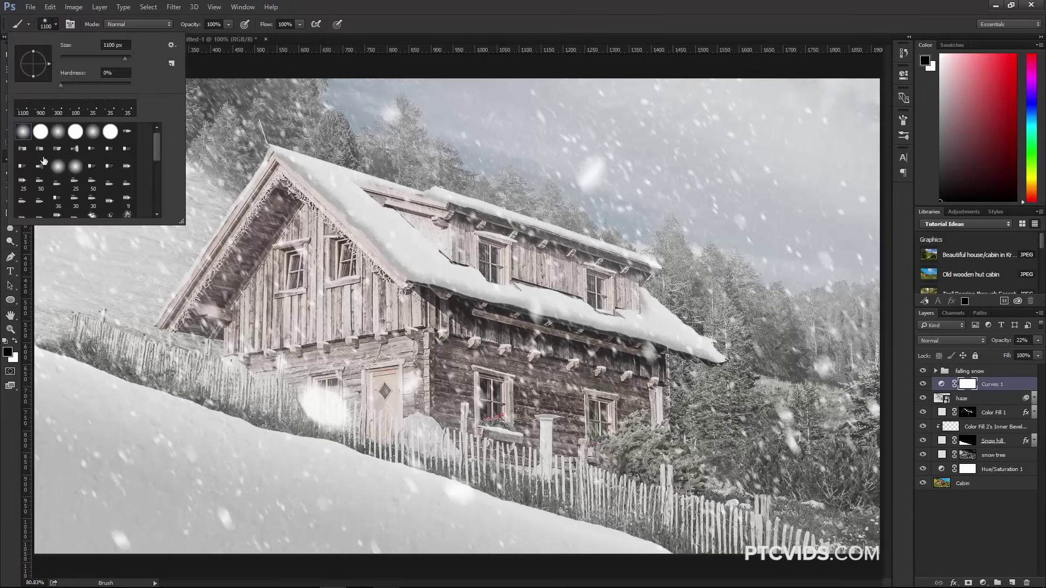
click(380, 339)
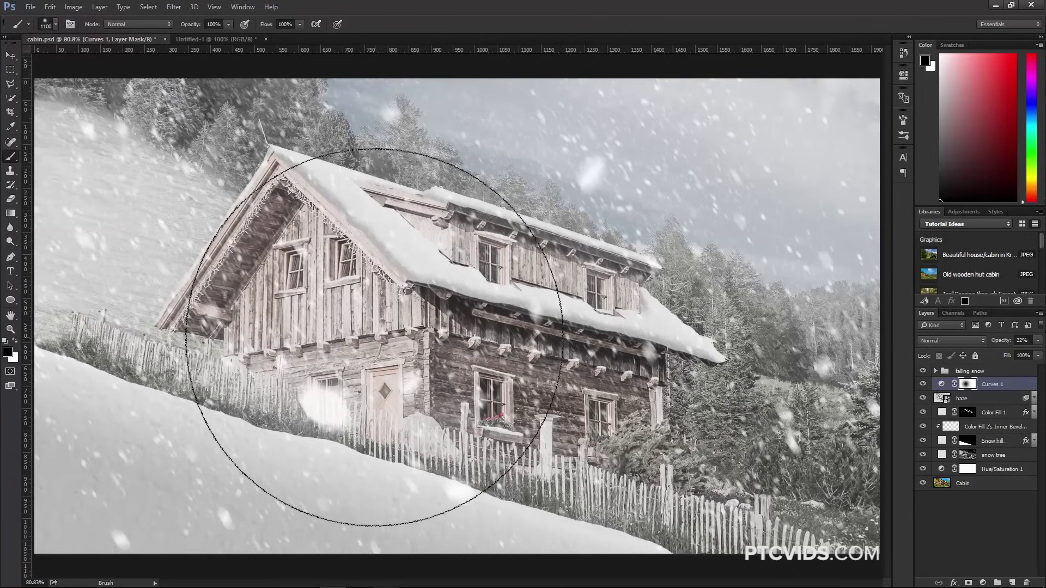
key(ctrl+z)
key(bracketleft)
key(bracketleft)
key(bracketleft)
key(bracketleft)
key(bracketleft)
key(bracketleft)
key(bracketleft)
key(bracketleft)
key(bracketleft)
key(bracketleft)
key(bracketleft)
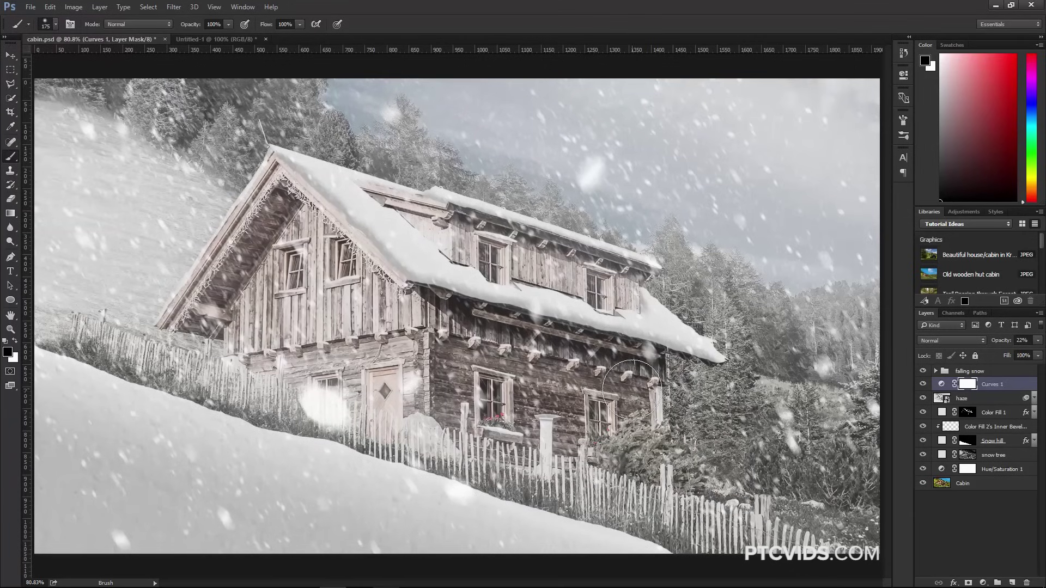
Invert the Curves mask to black and paint white over the cabin to darken only the building
key(ctrl+i)
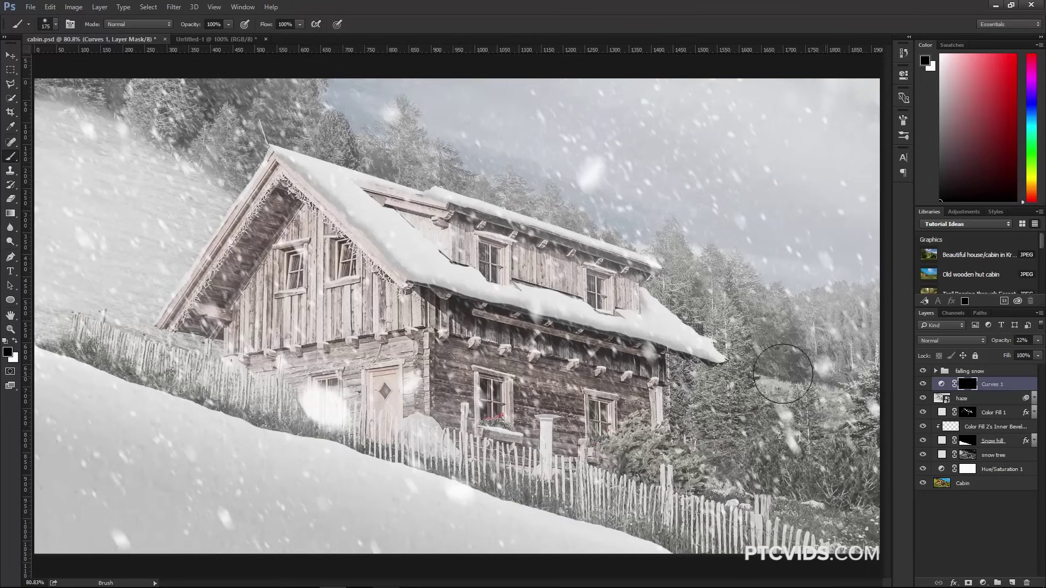
click(16, 341)
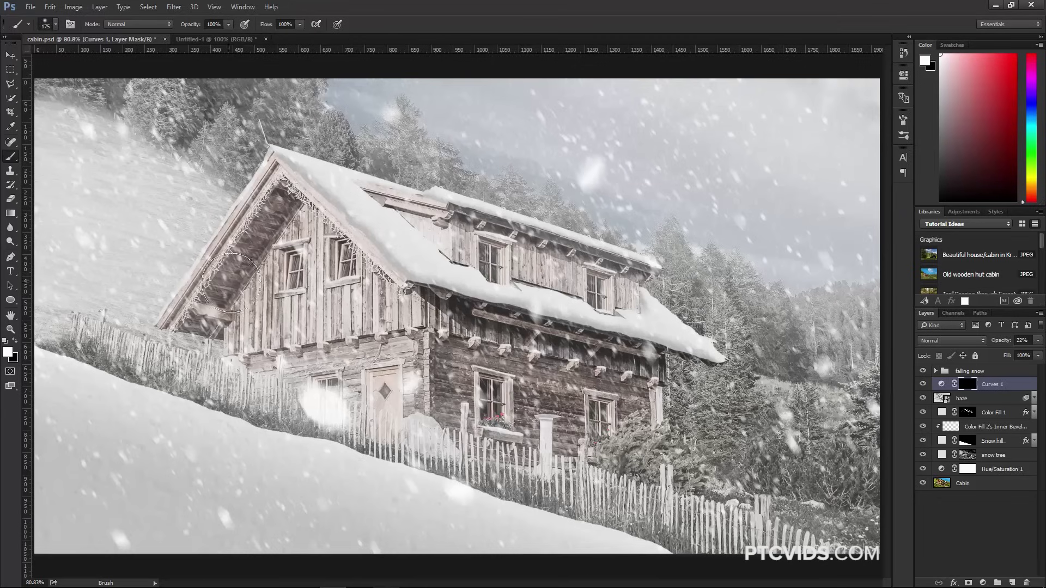
mouse_move(513, 328)
mouse_down()
mouse_move(590, 423)
mouse_move(643, 423)
mouse_move(624, 435)
mouse_move(595, 406)
mouse_move(537, 423)
mouse_move(496, 398)
mouse_move(464, 345)
mouse_up()
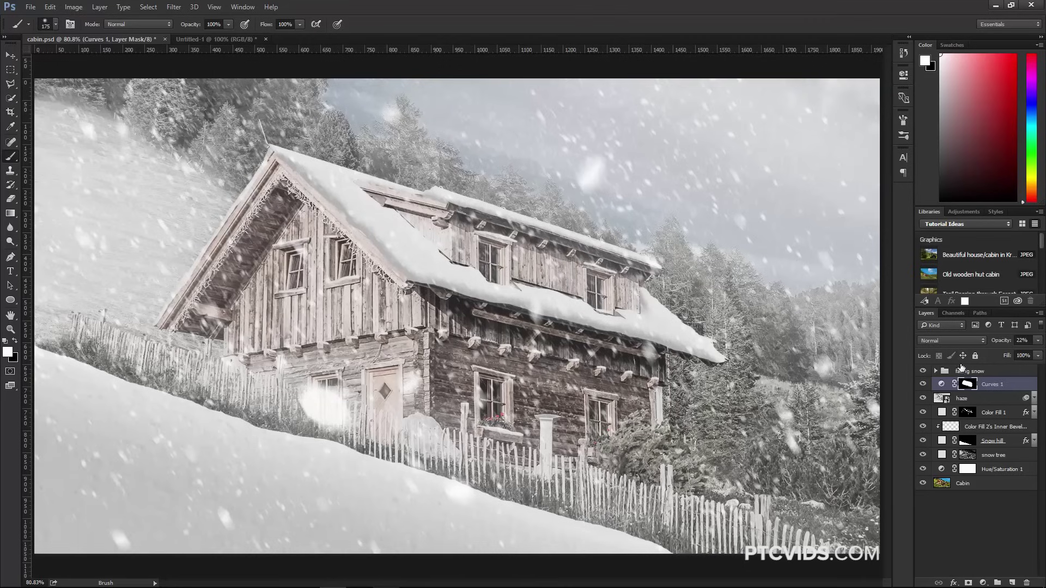
Set the Curves layer's opacity to 85%, and clean up its mask around the cabin's edges with a 70 px black brush
drag(1001, 344, 1033, 345)
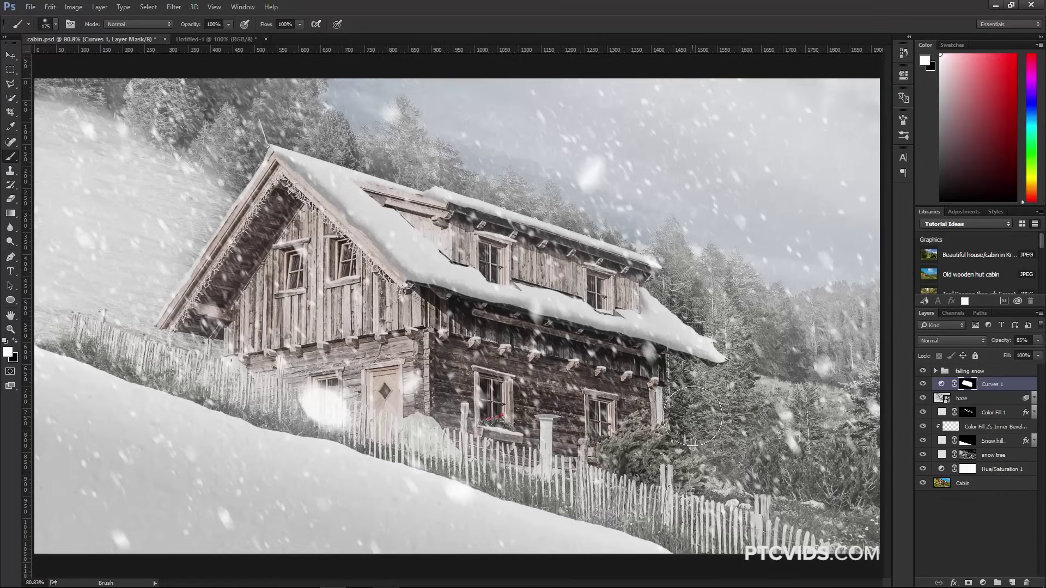
key(x)
key(bracketleft)
key(bracketleft)
key(bracketleft)
key(bracketleft)
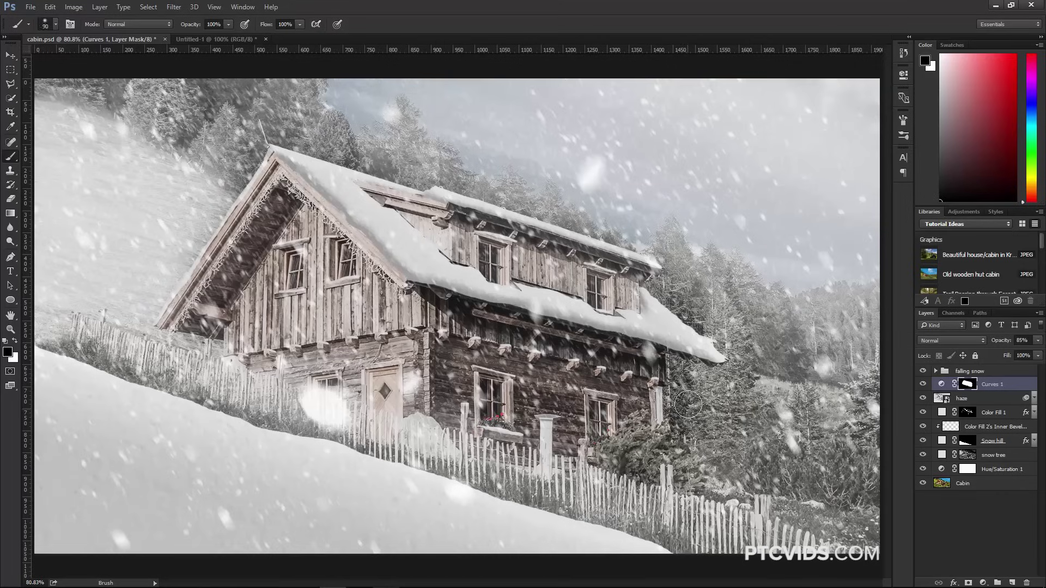
key(bracketleft)
key(bracketleft)
mouse_move(684, 399)
mouse_down()
mouse_move(676, 441)
mouse_move(632, 471)
mouse_move(615, 457)
mouse_up()
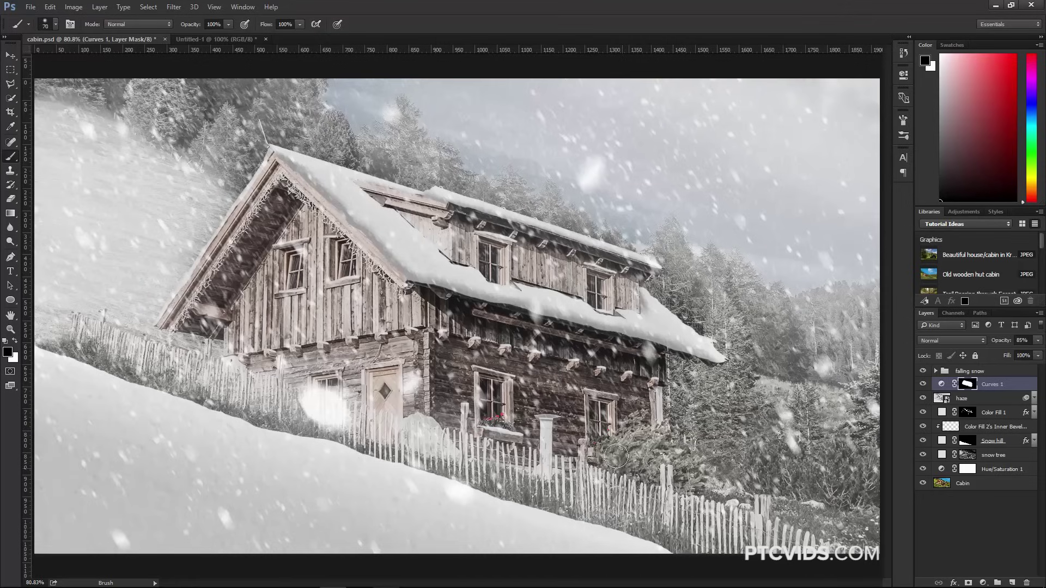
mouse_move(700, 318)
mouse_down()
mouse_move(687, 281)
mouse_move(702, 297)
mouse_move(662, 291)
mouse_move(614, 211)
mouse_move(588, 224)
mouse_move(640, 243)
mouse_move(262, 136)
mouse_move(212, 219)
mouse_move(171, 222)
mouse_move(129, 247)
mouse_move(182, 345)
mouse_move(536, 452)
mouse_up()
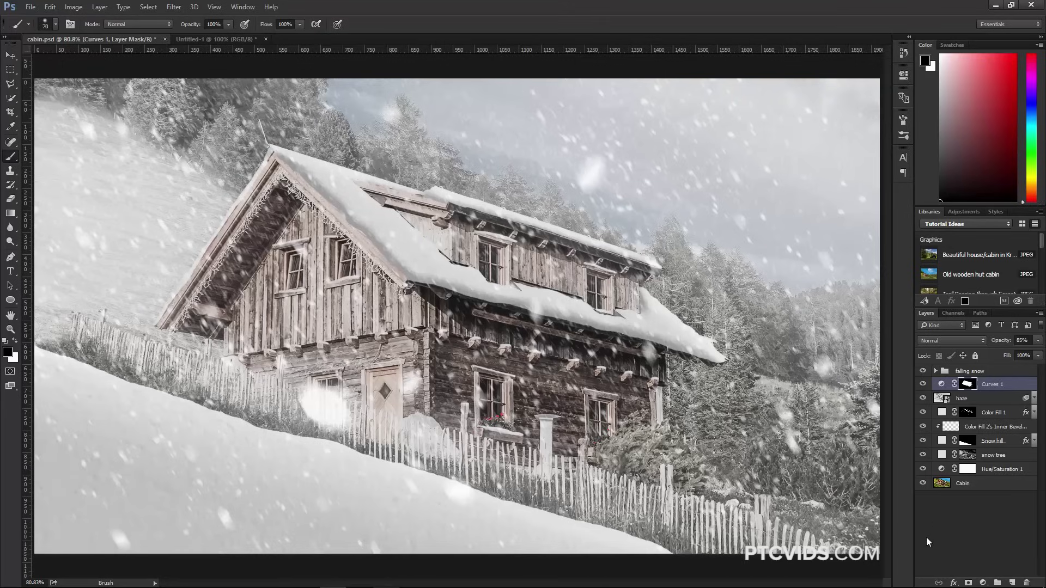
Add a Solid Color fill layer in dark blue #00558b above the Curves layer
click(982, 582)
click(956, 343)
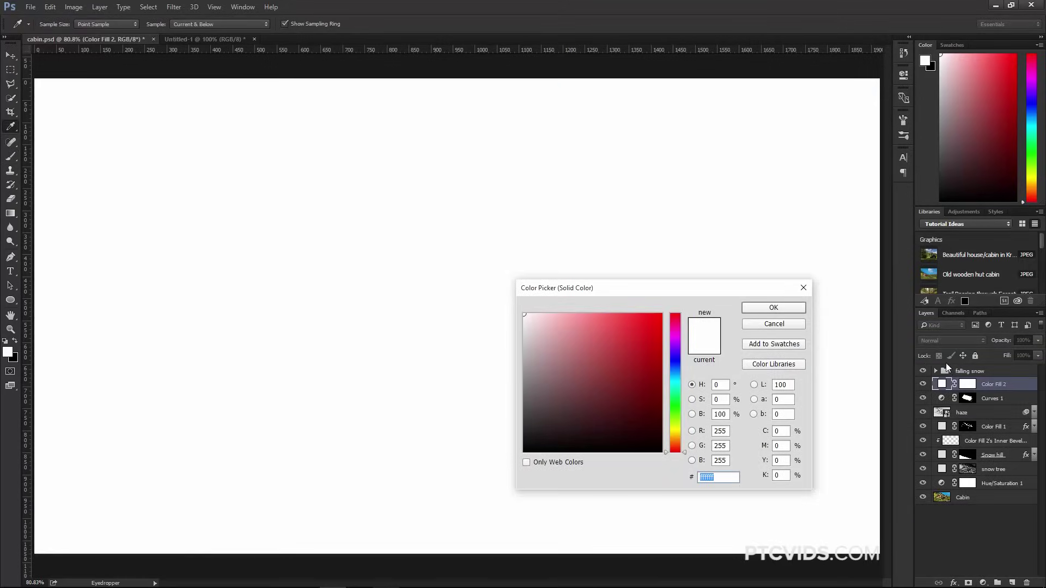
mouse_move(674, 391)
mouse_down()
mouse_move(685, 375)
mouse_move(661, 375)
mouse_up()
click(663, 391)
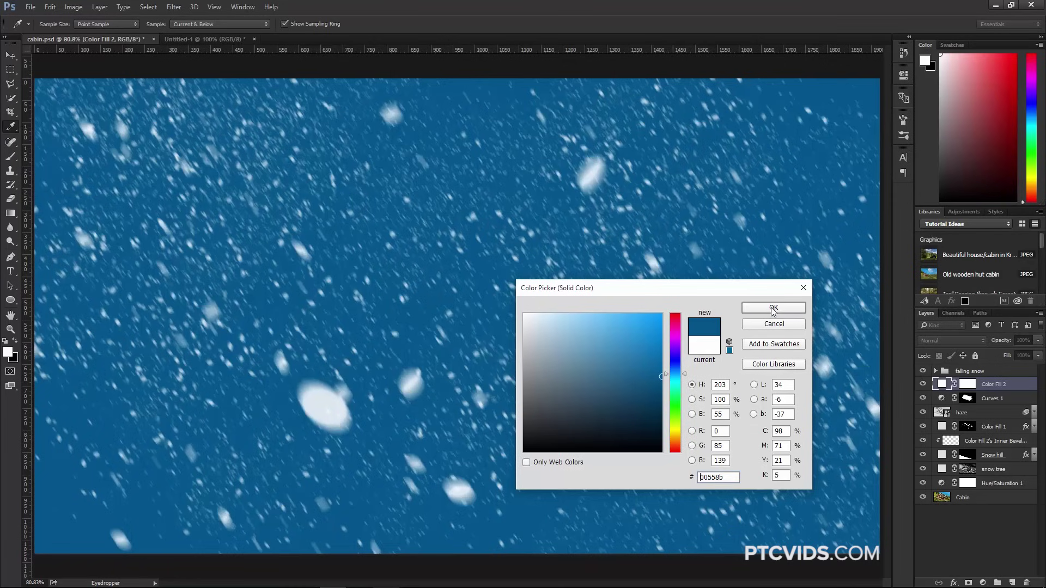
click(773, 308)
key(b)
Blend the blue fill layer as Overlay at 30% opacity and move it above the falling snow group
click(937, 340)
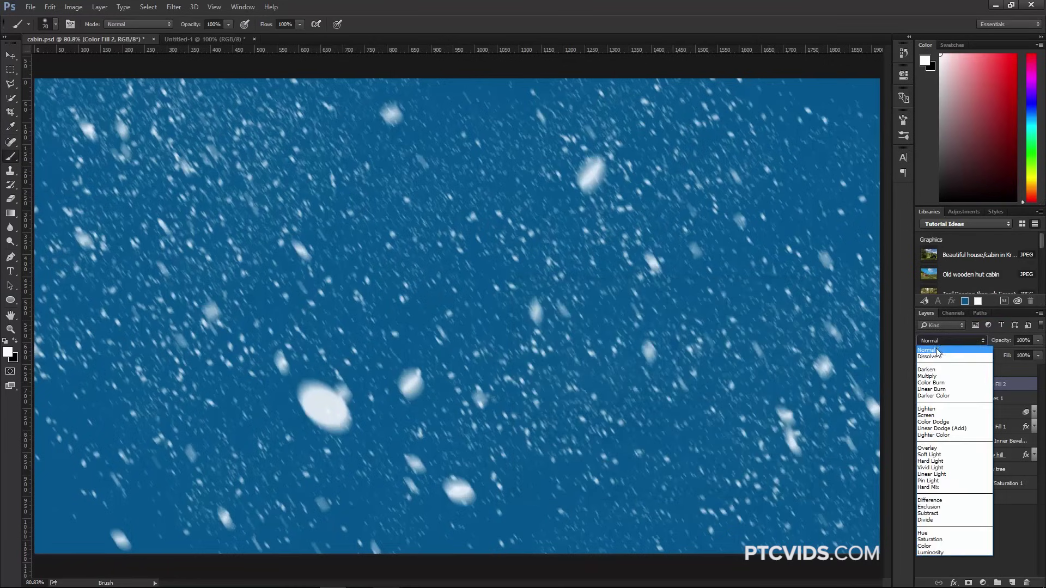
click(945, 450)
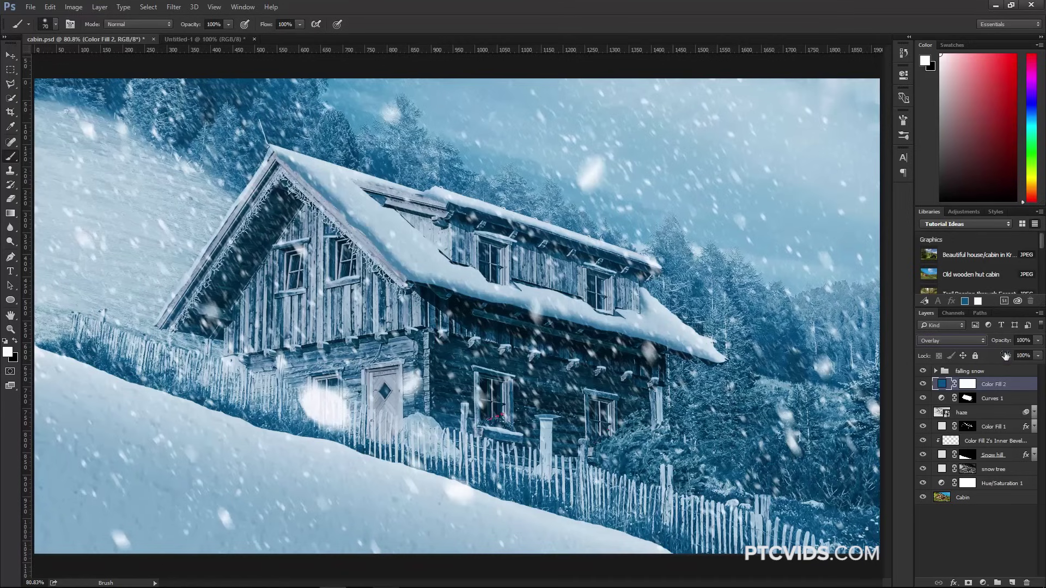
drag(1001, 341, 947, 391)
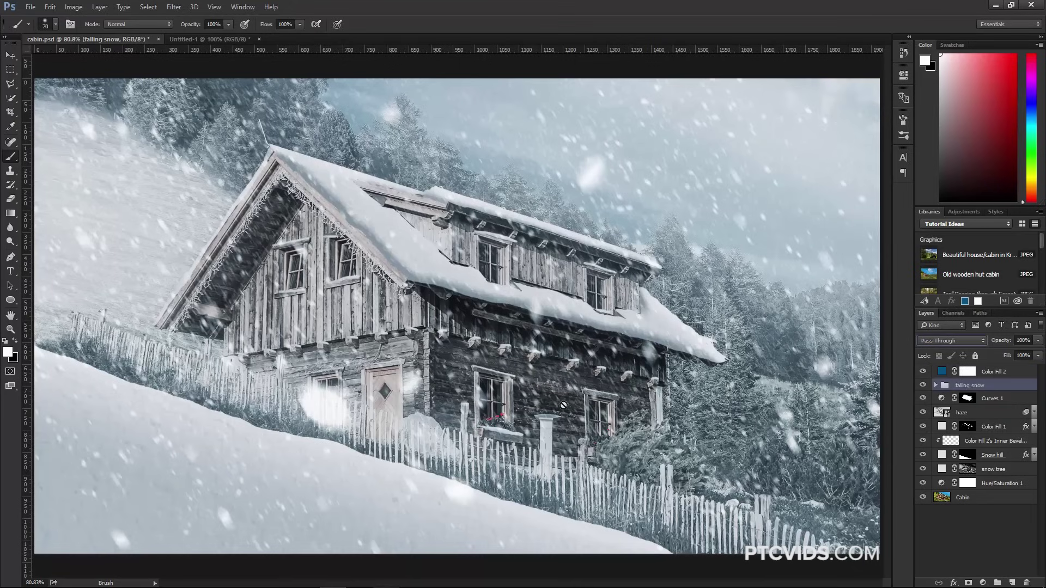
Group all layers above the Cabin photo, and toggle the group's visibility to compare the winter scene with the original
click(938, 372)
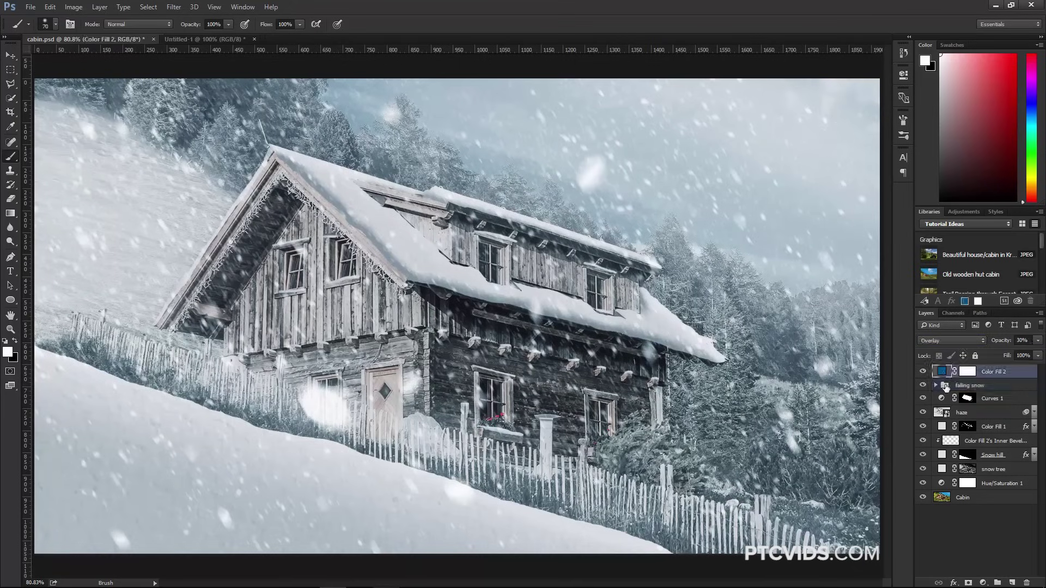
shift+click(993, 488)
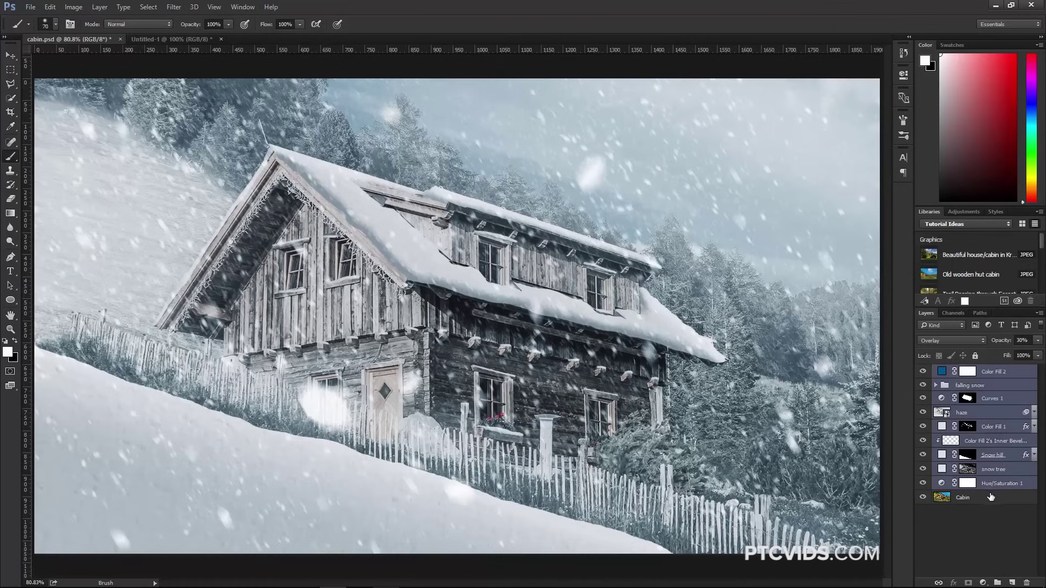
key(ctrl+g)
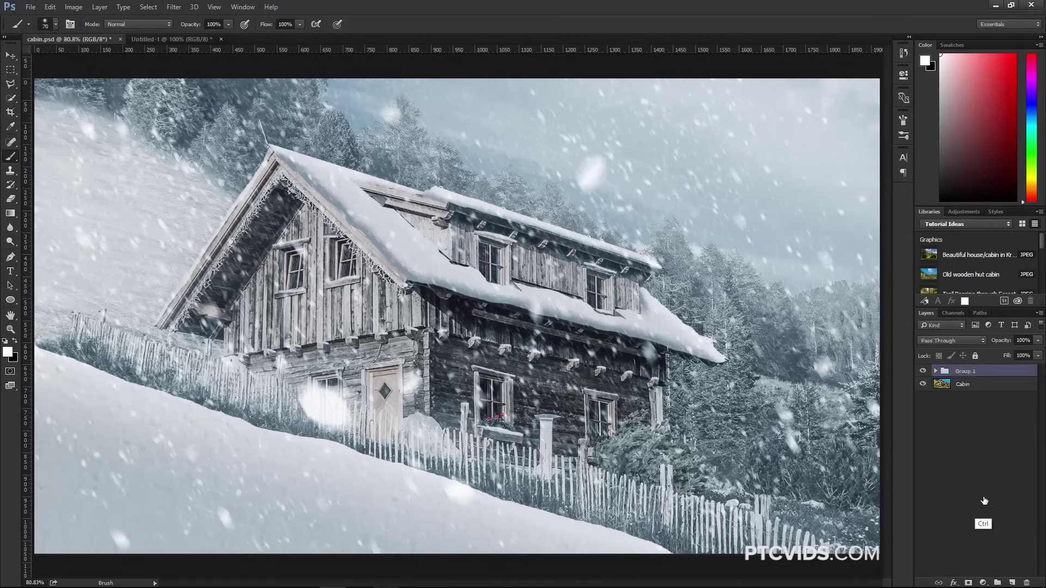
click(923, 372)
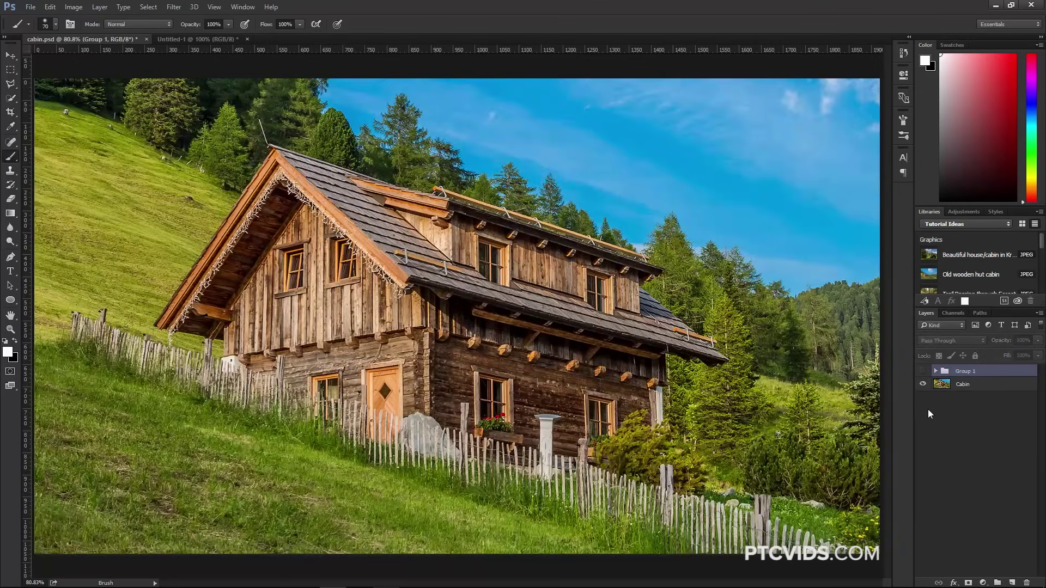
click(923, 371)
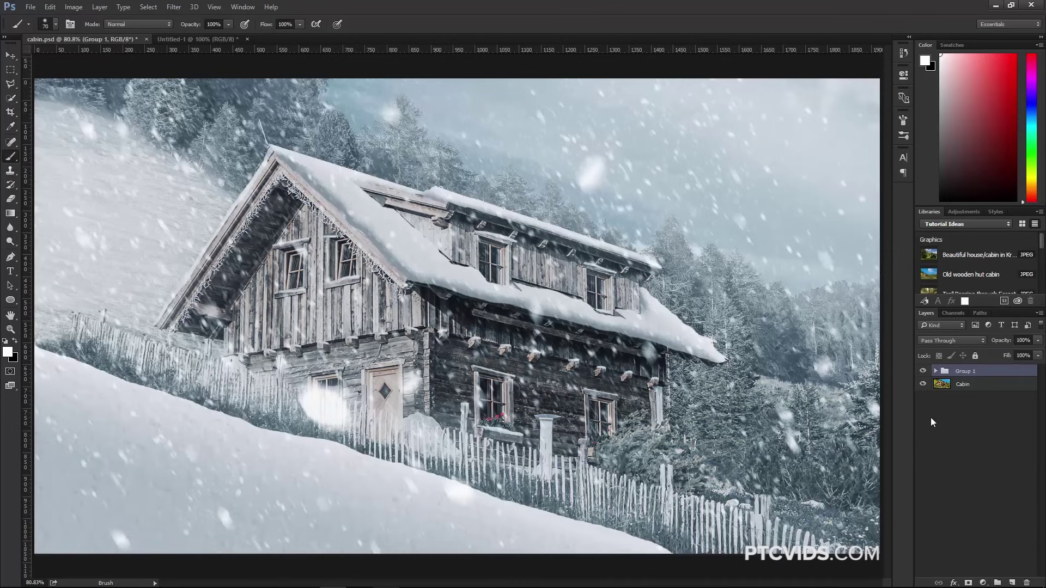